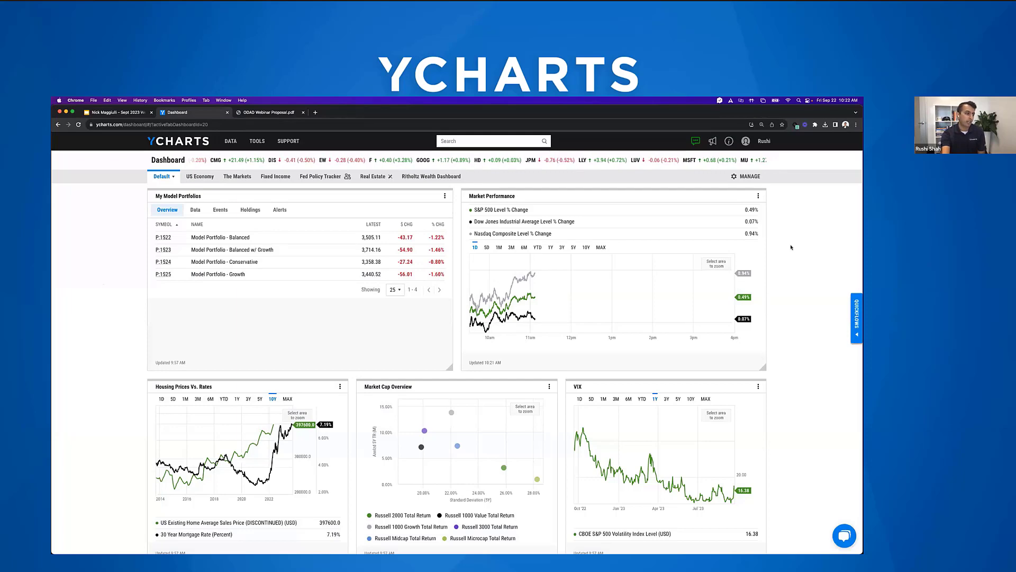
scroll(791, 247, down, 2)
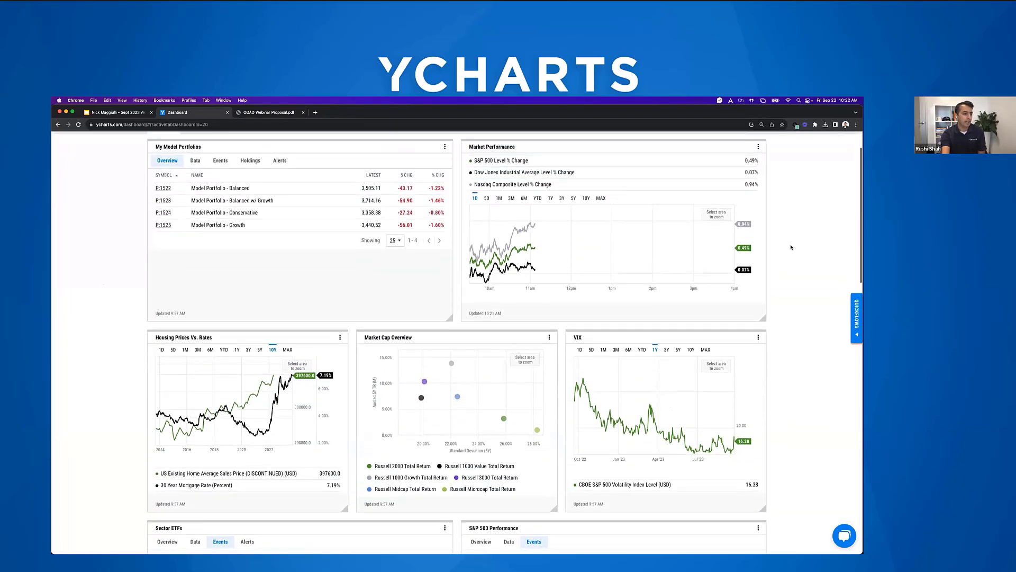
scroll(791, 248, up, 2)
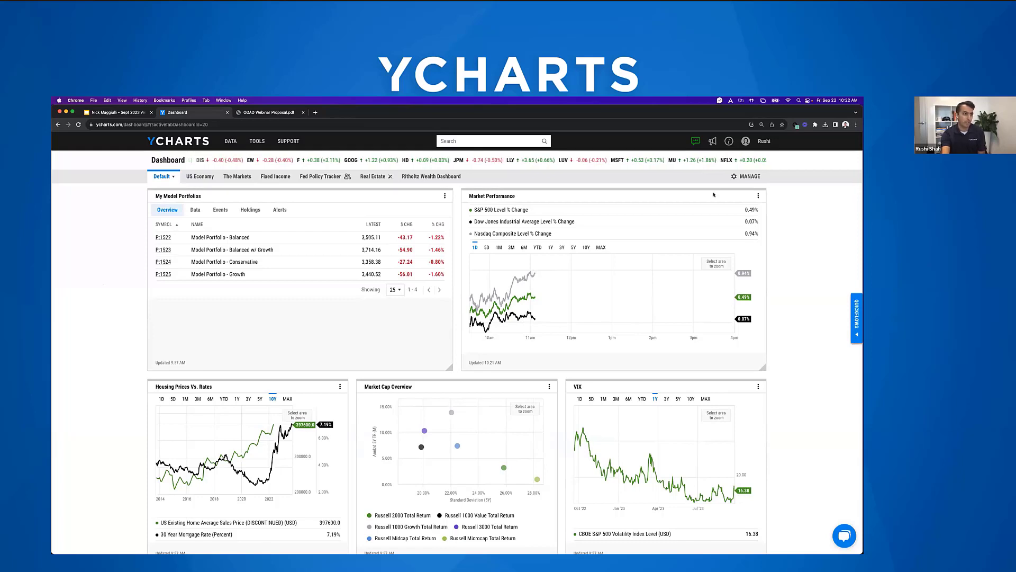
click(757, 141)
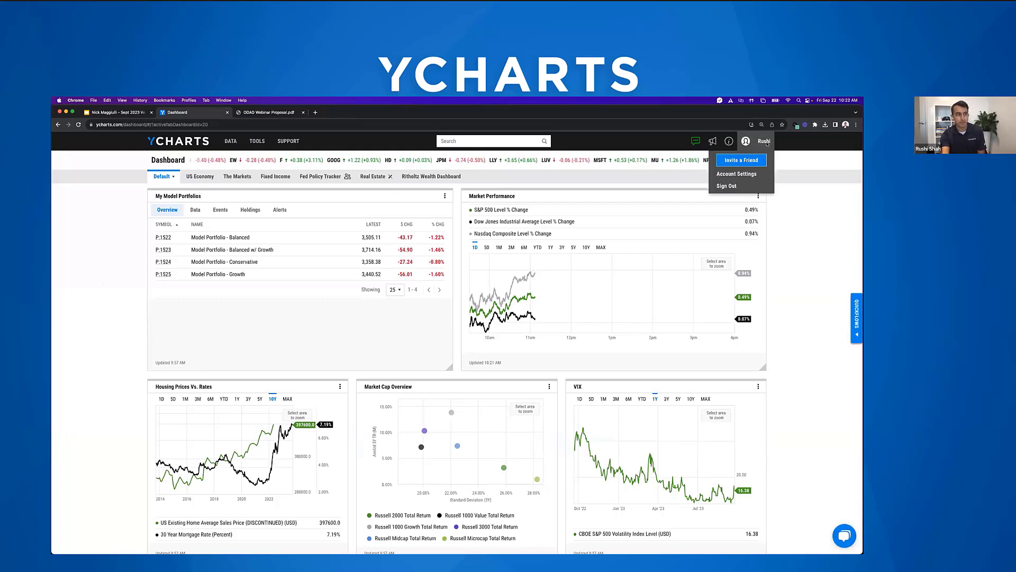
click(752, 174)
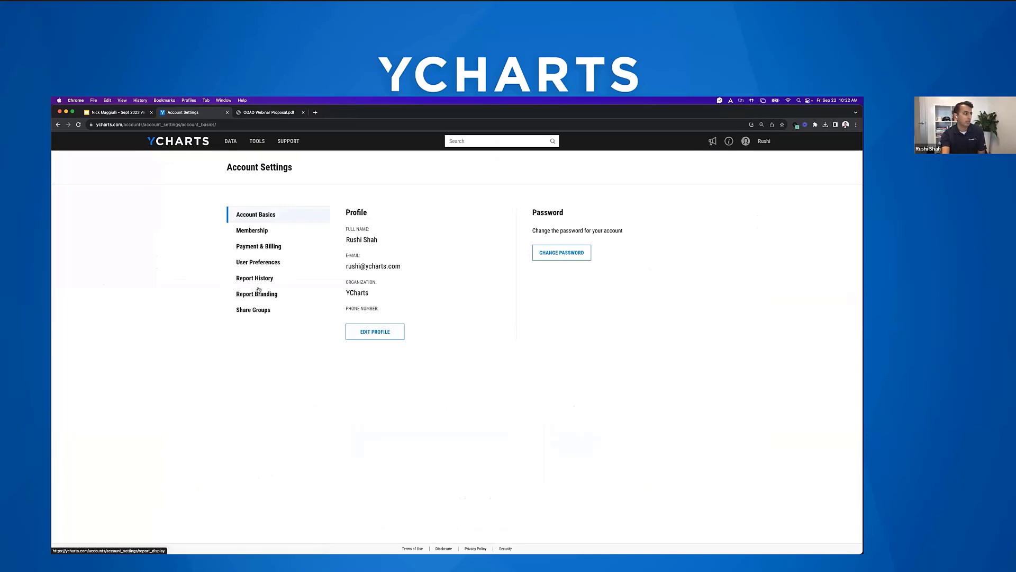
click(258, 291)
scroll(411, 344, down, 1)
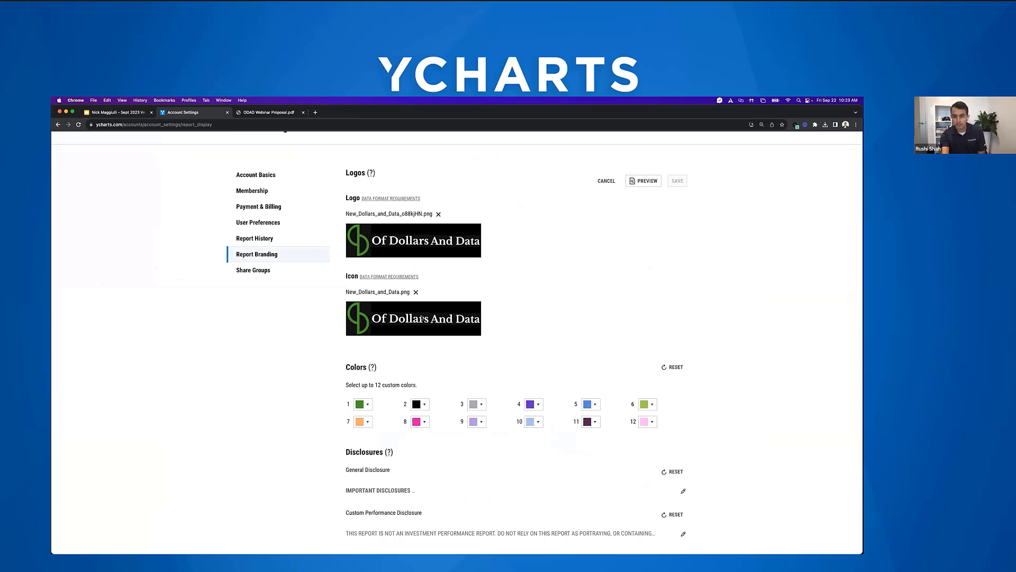
scroll(421, 318, down, 1)
scroll(454, 386, down, 2)
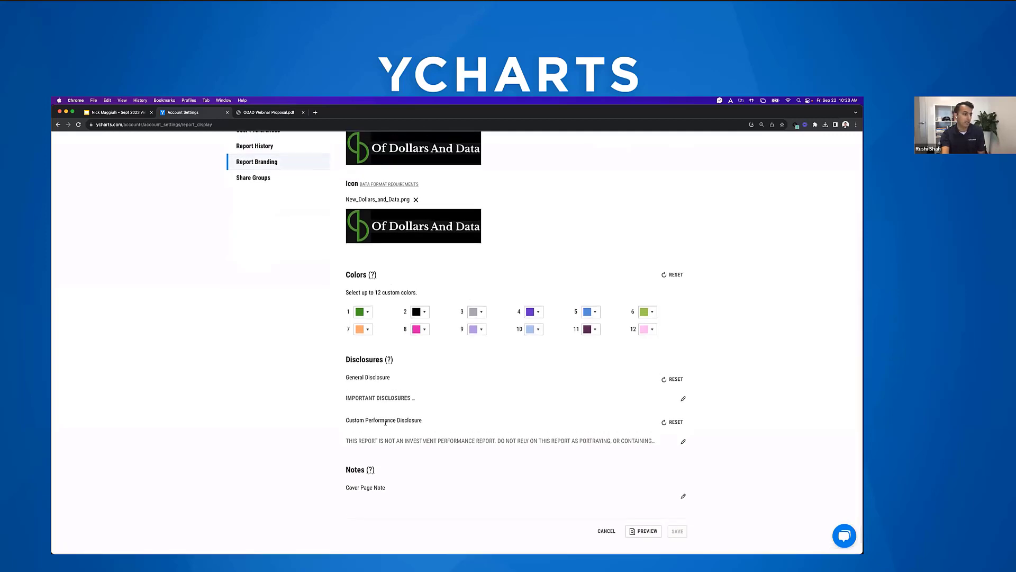
scroll(387, 424, up, 5)
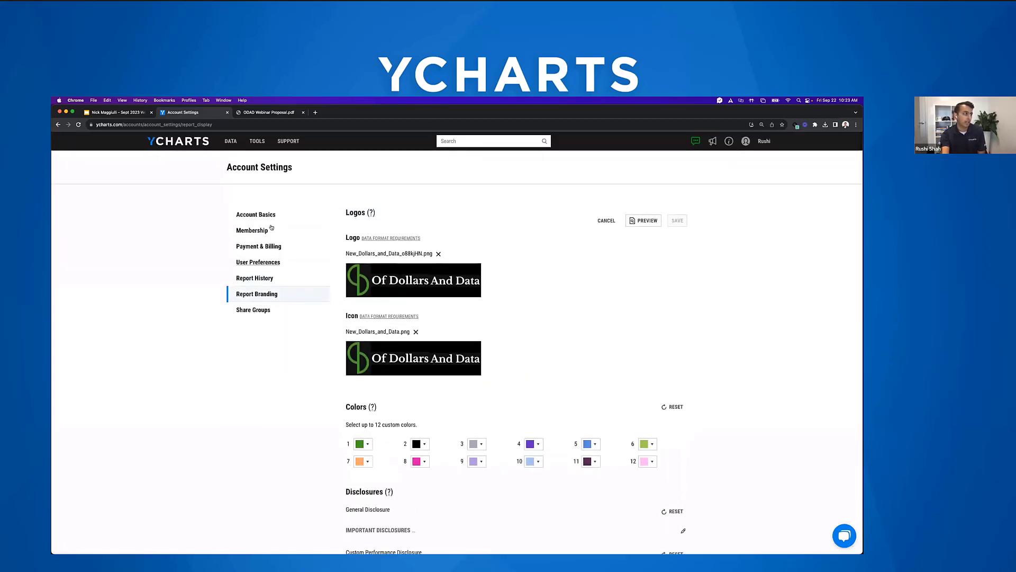
click(167, 142)
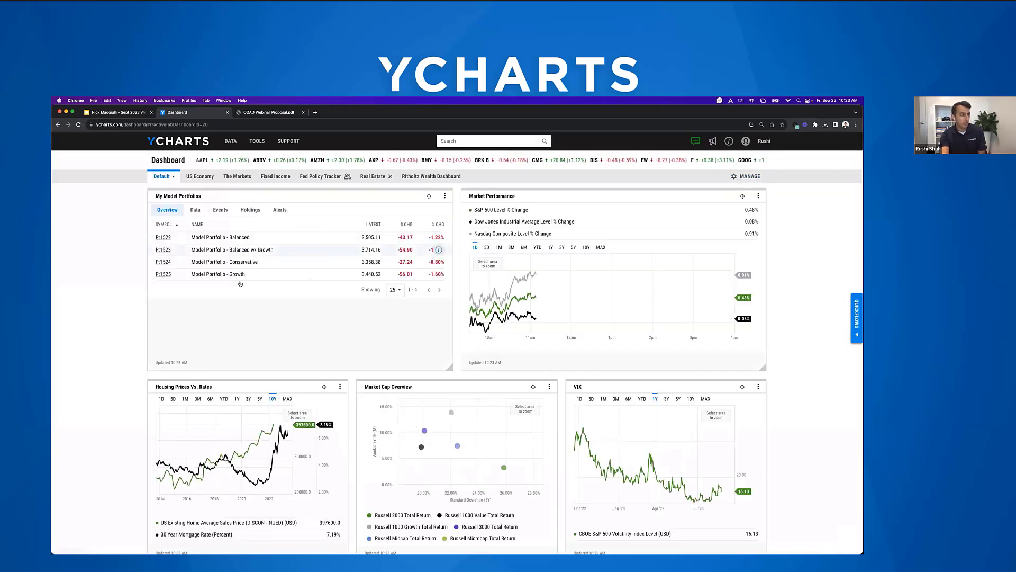
scroll(180, 290, down, 3)
scroll(180, 290, up, 3)
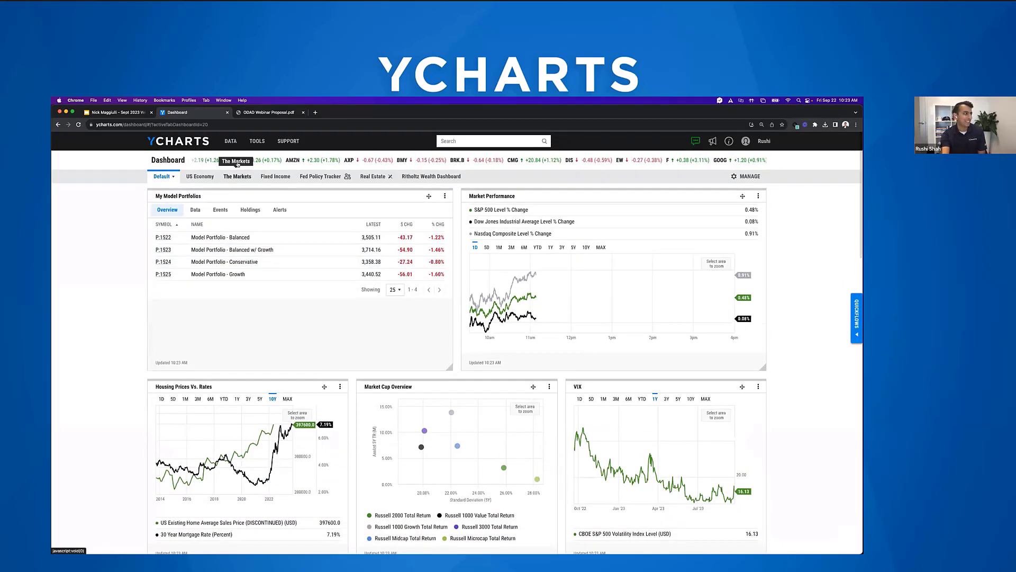
mouse_move(257, 141)
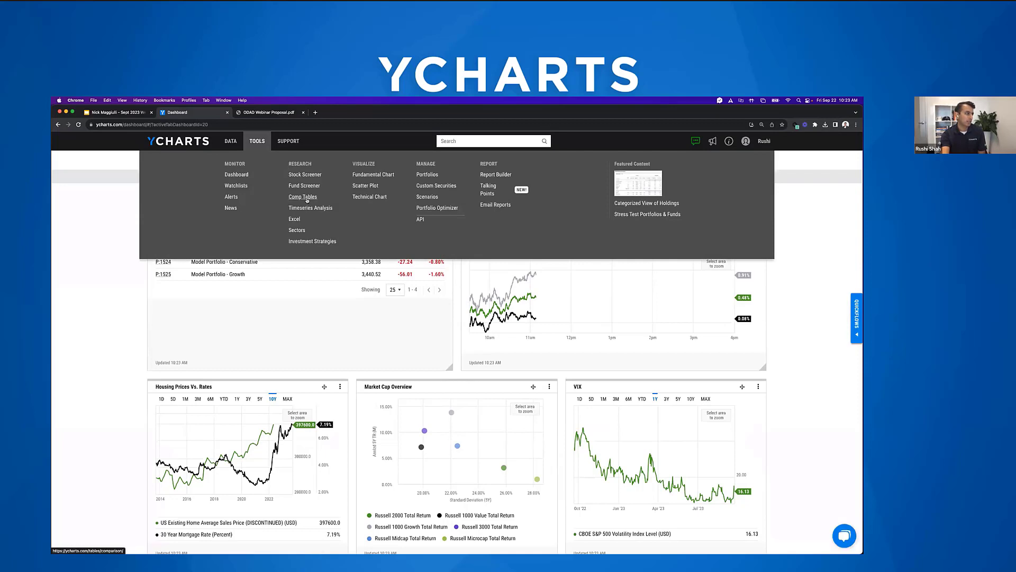
Open the saved client proposal comp table from the Date modified list and collapse Financial Metrics
click(304, 197)
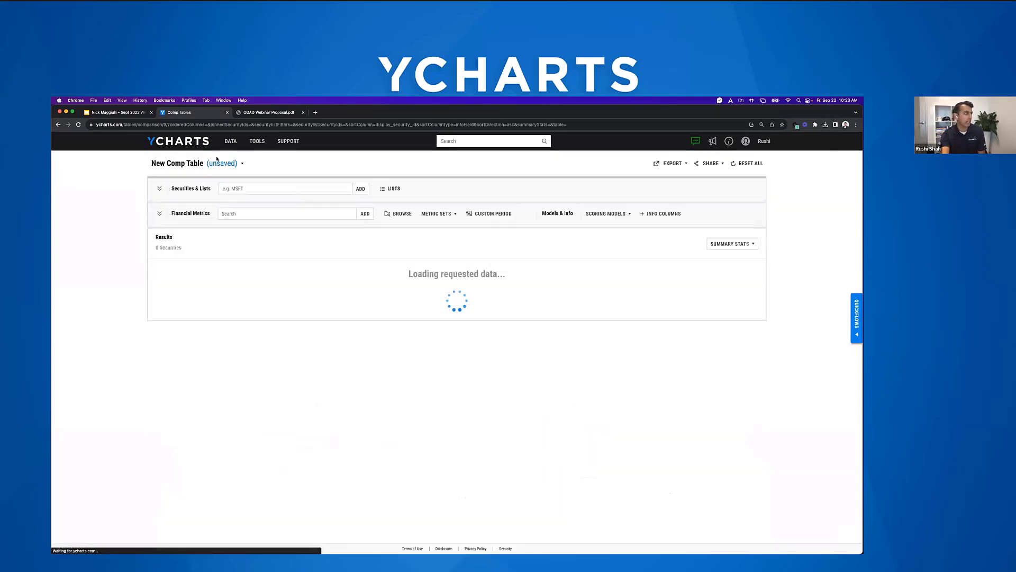
click(196, 163)
click(169, 192)
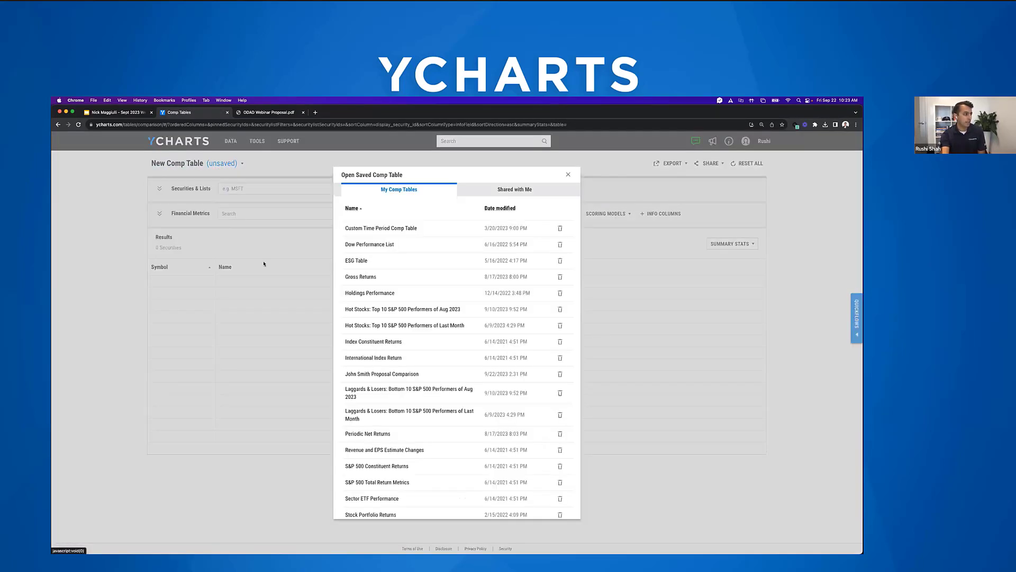
click(493, 209)
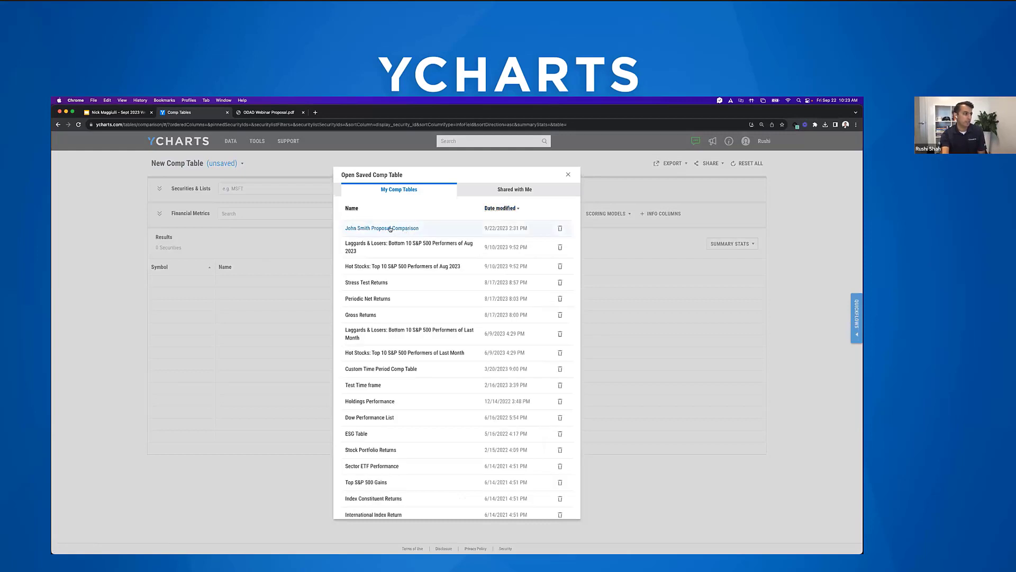
click(391, 229)
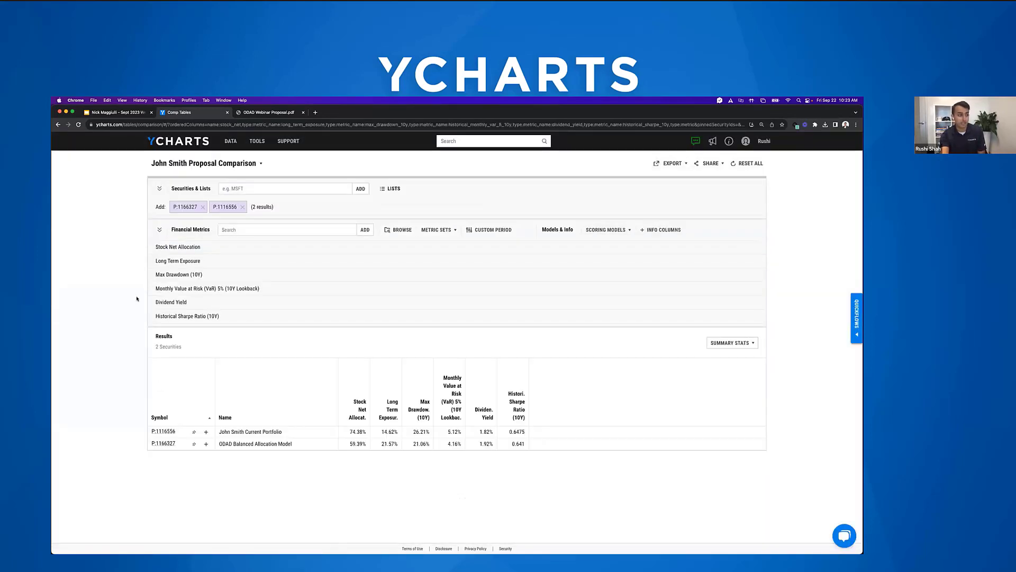
click(159, 229)
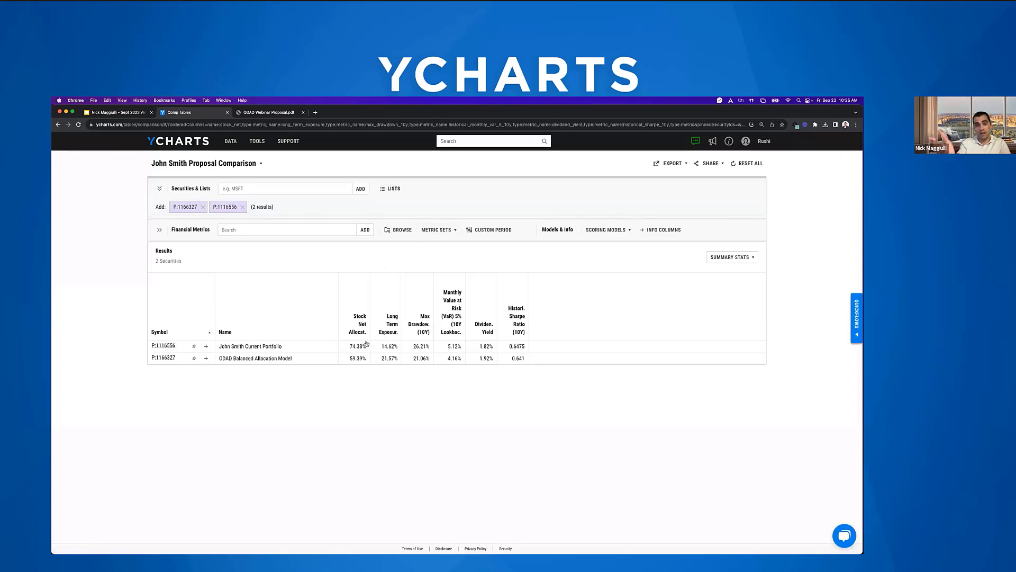
click(402, 233)
scroll(418, 279, down, 5)
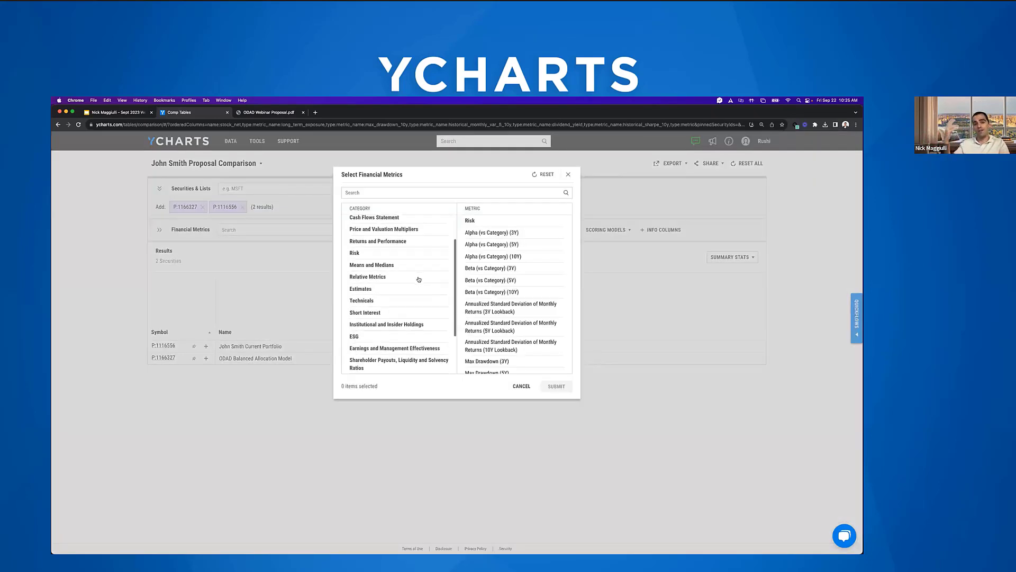
scroll(418, 279, up, 4)
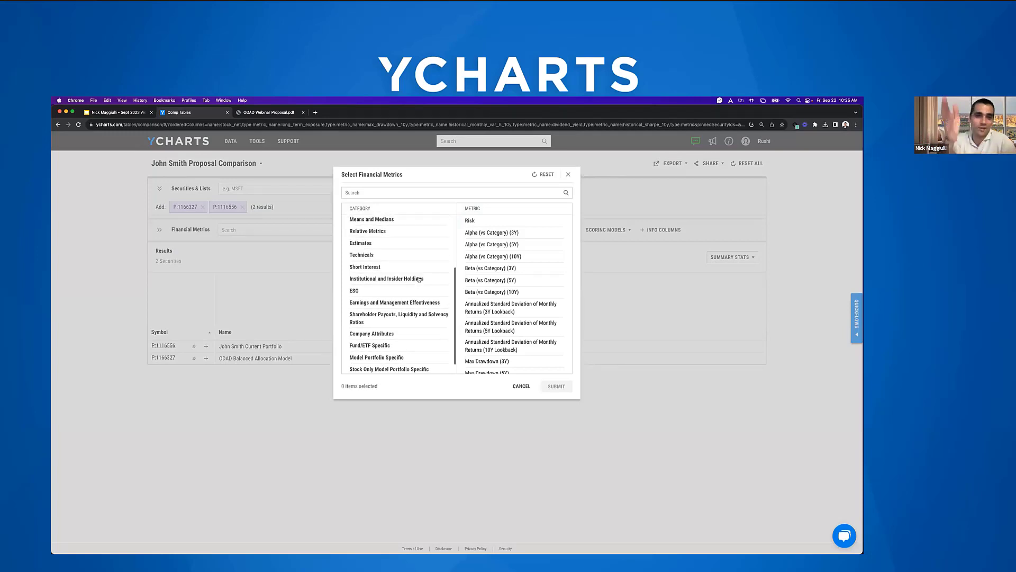
scroll(419, 279, up, 1)
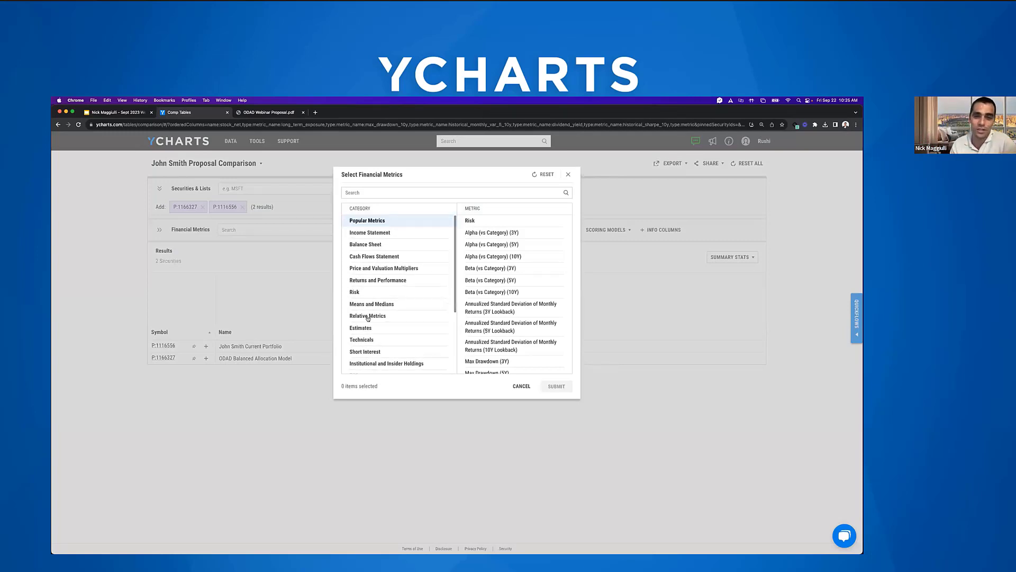
scroll(375, 286, down, 1)
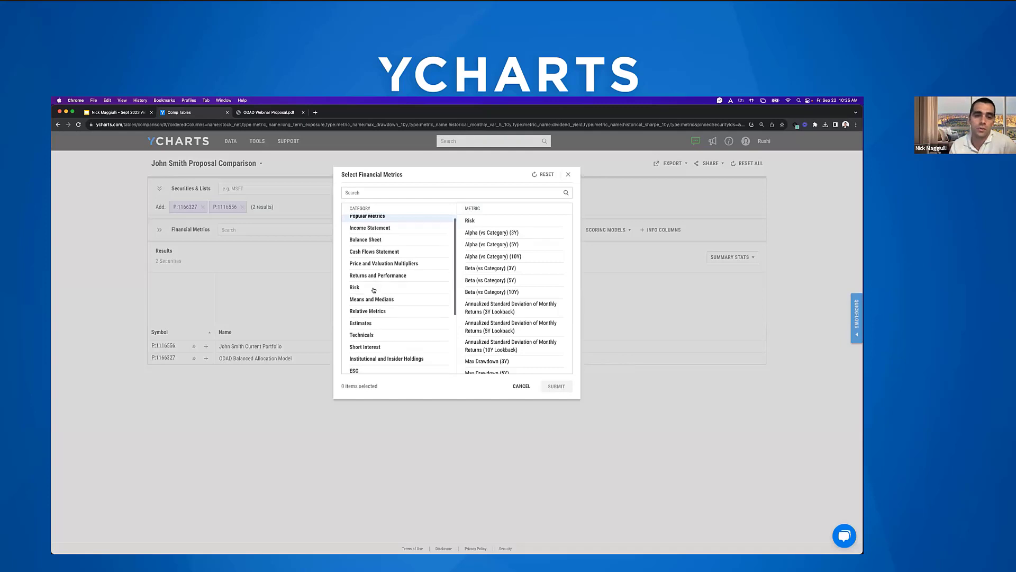
click(374, 277)
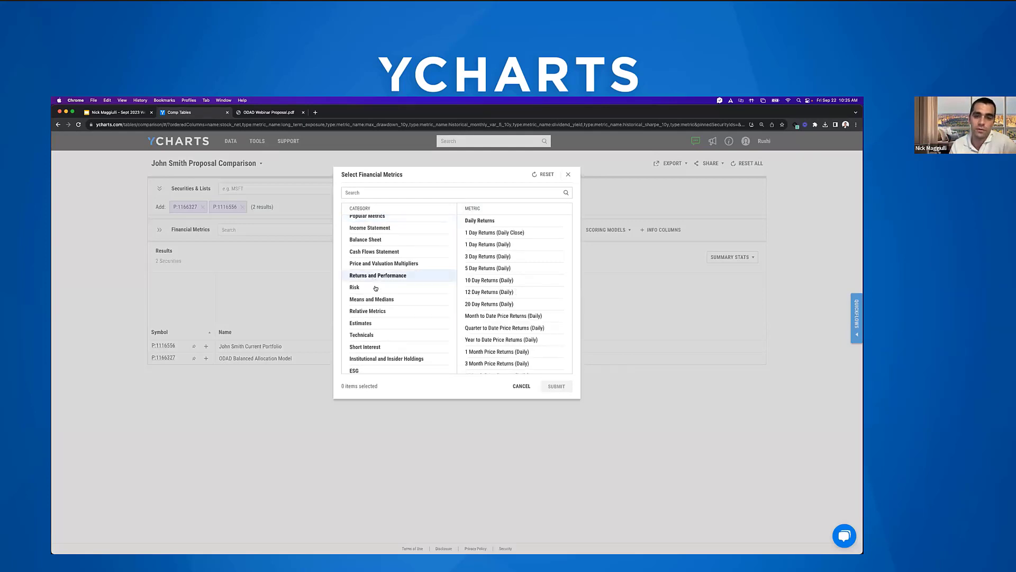
click(375, 288)
scroll(377, 298, down, 5)
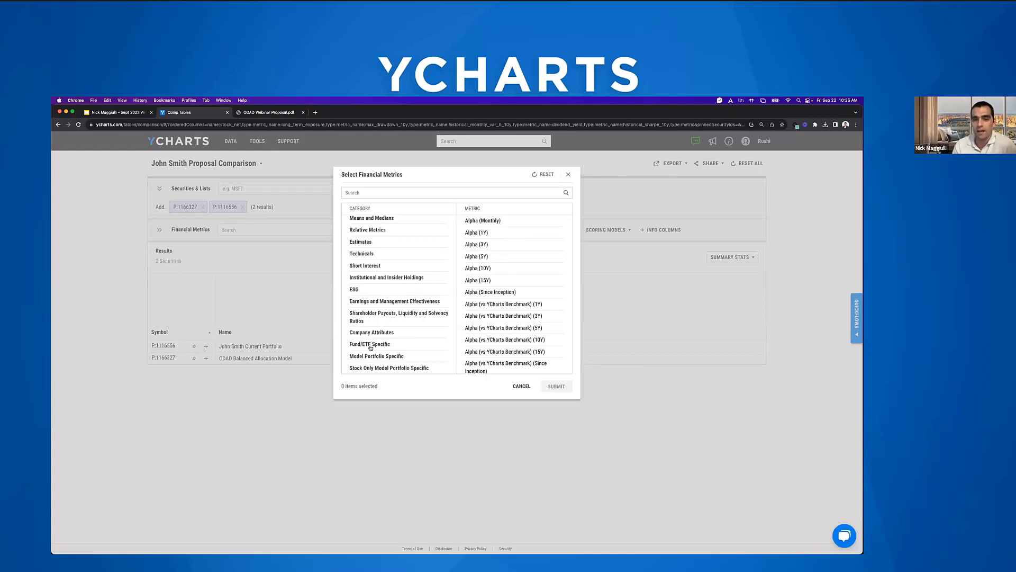
click(216, 491)
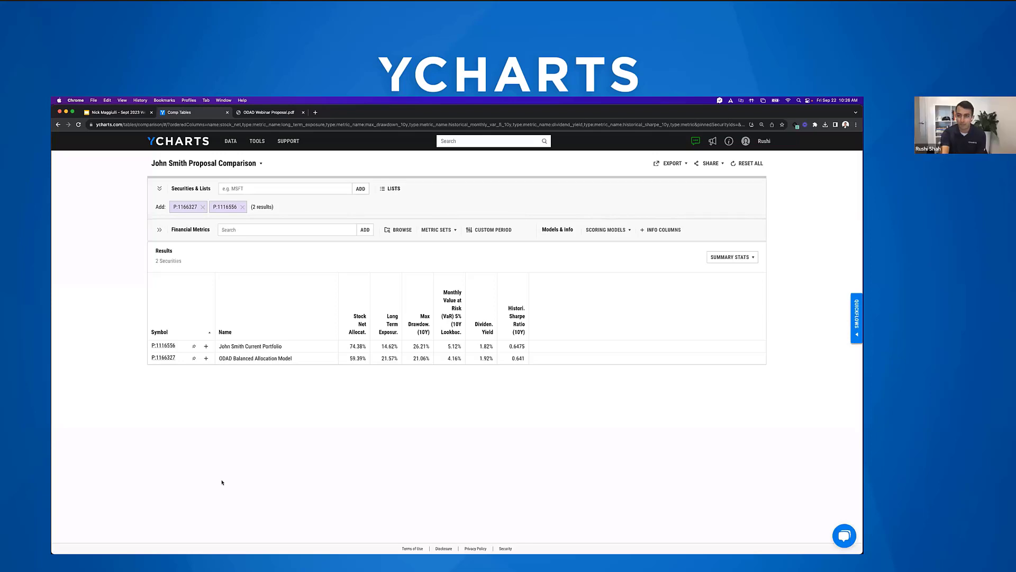
Go to Talking Points from the Tools menu
click(257, 141)
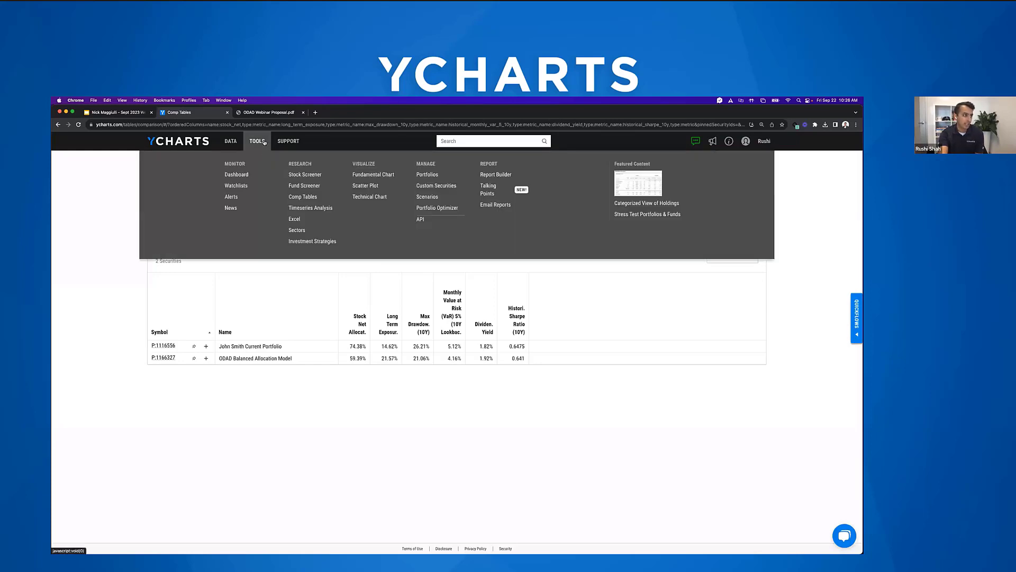
click(486, 191)
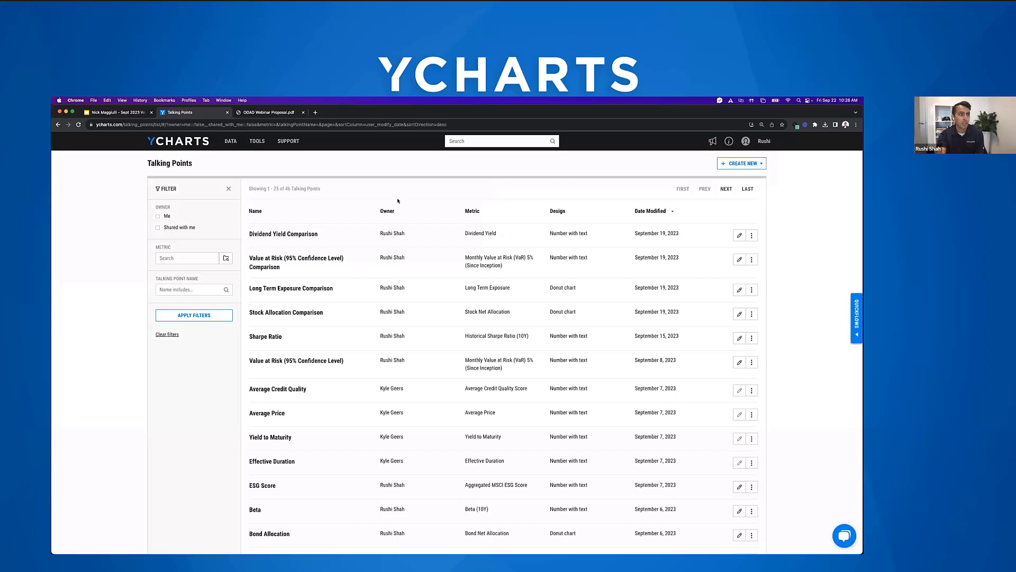
Browse the Performance talking point templates, then close without choosing one
click(730, 164)
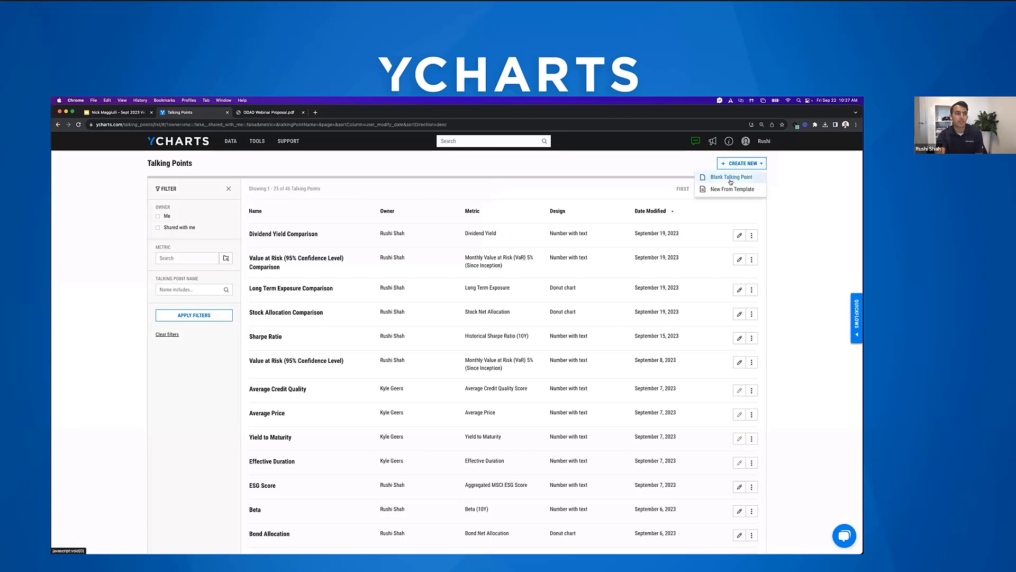
click(729, 189)
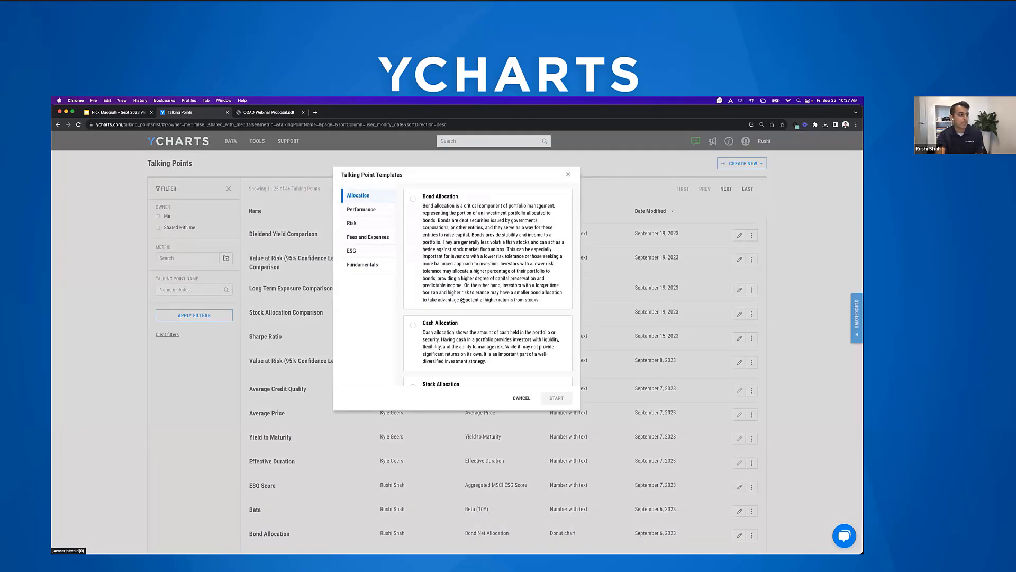
click(361, 210)
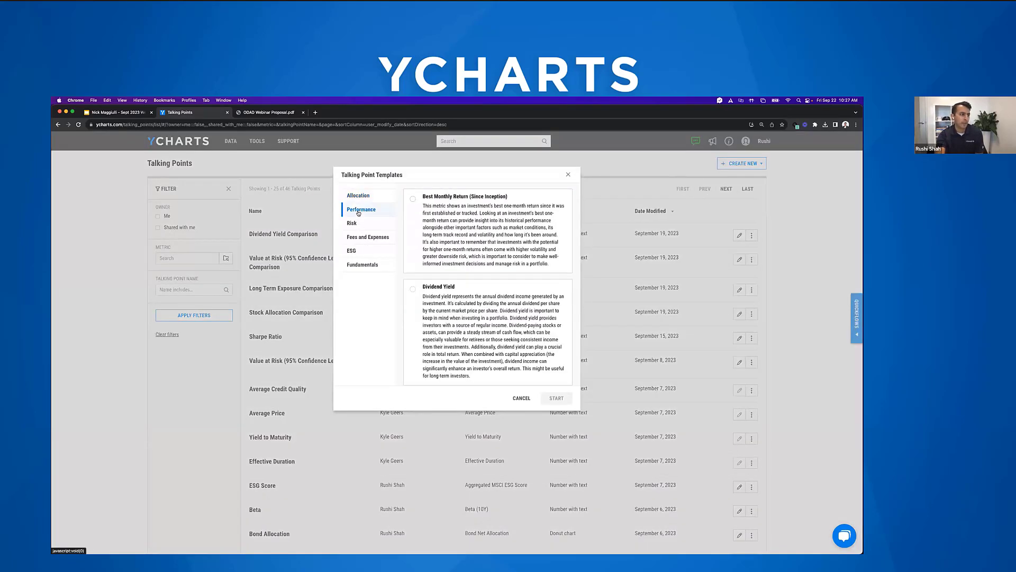
scroll(414, 279, down, 5)
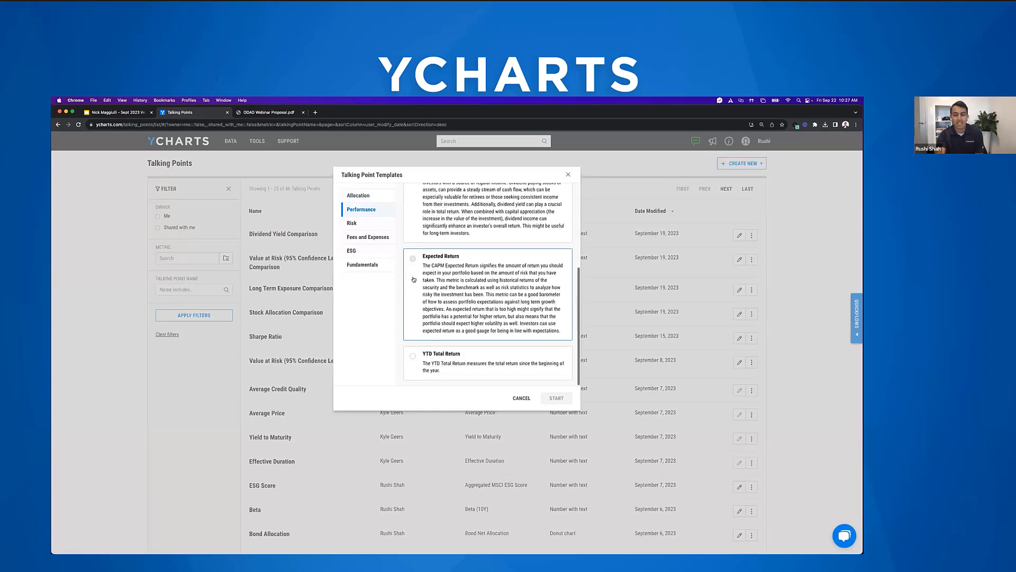
scroll(414, 279, up, 5)
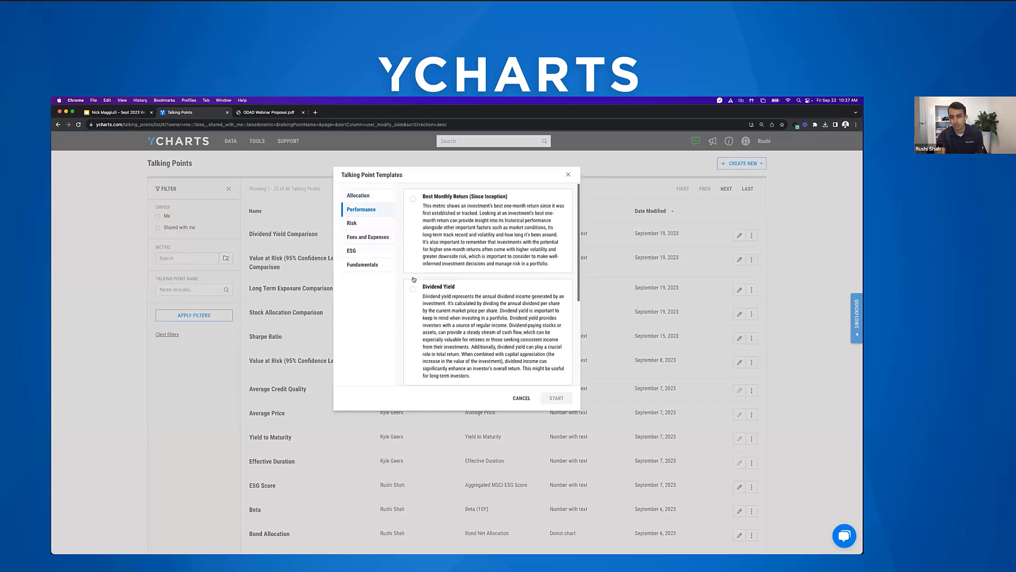
click(568, 175)
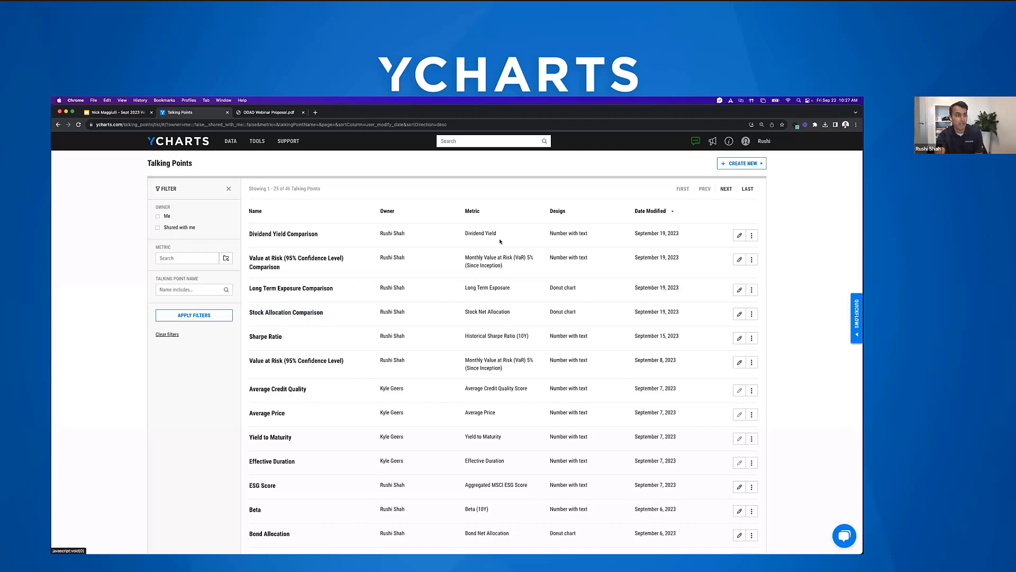
Start a new talking point from the Sharpe Ratio template in the Risk category
click(747, 165)
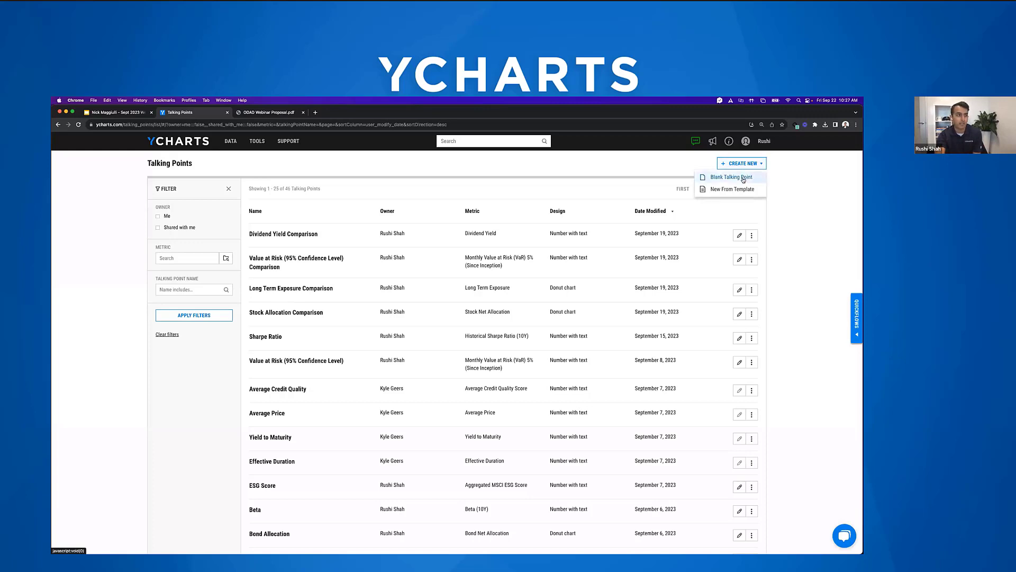
click(733, 191)
click(370, 224)
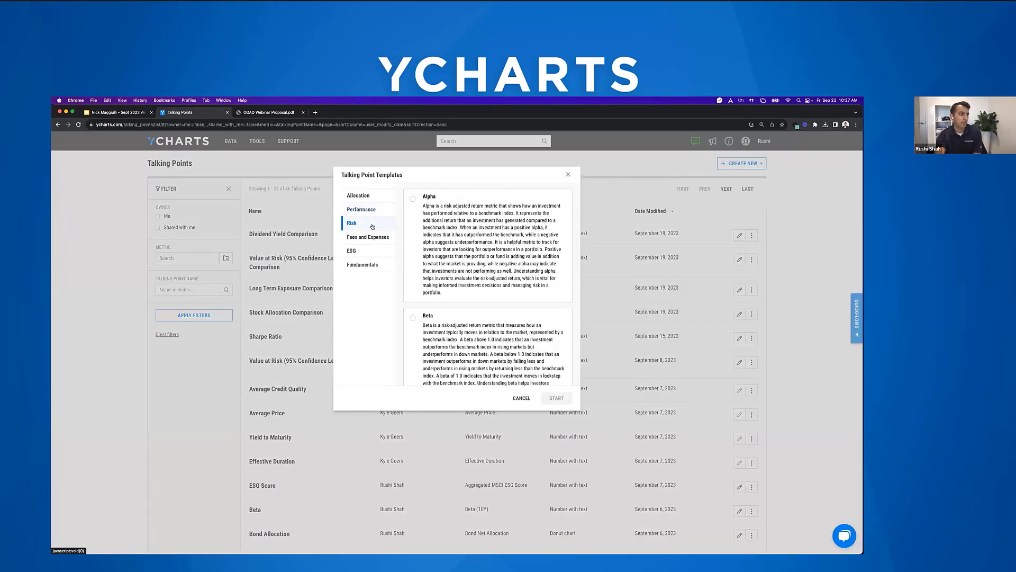
scroll(444, 251, down, 5)
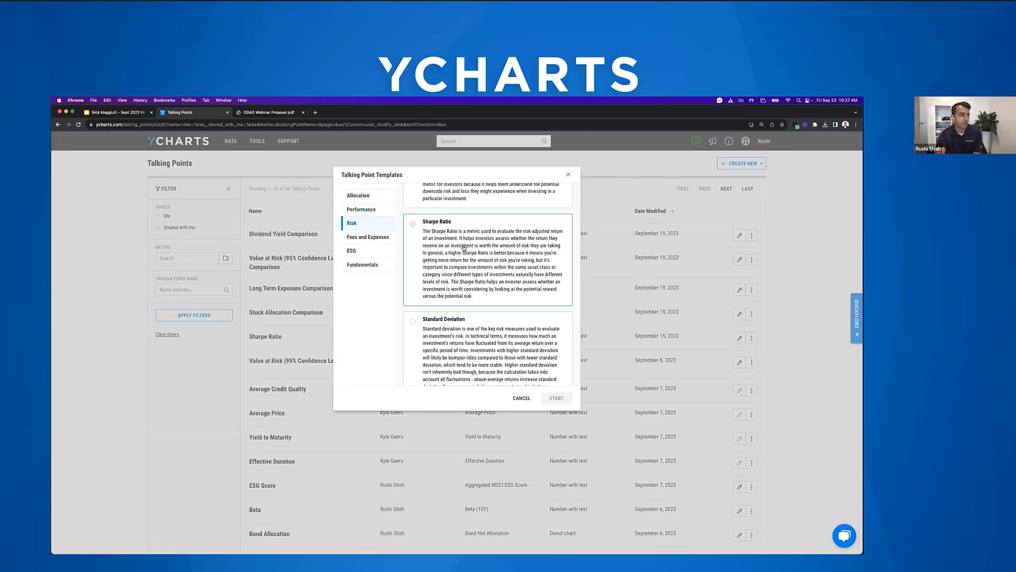
click(455, 254)
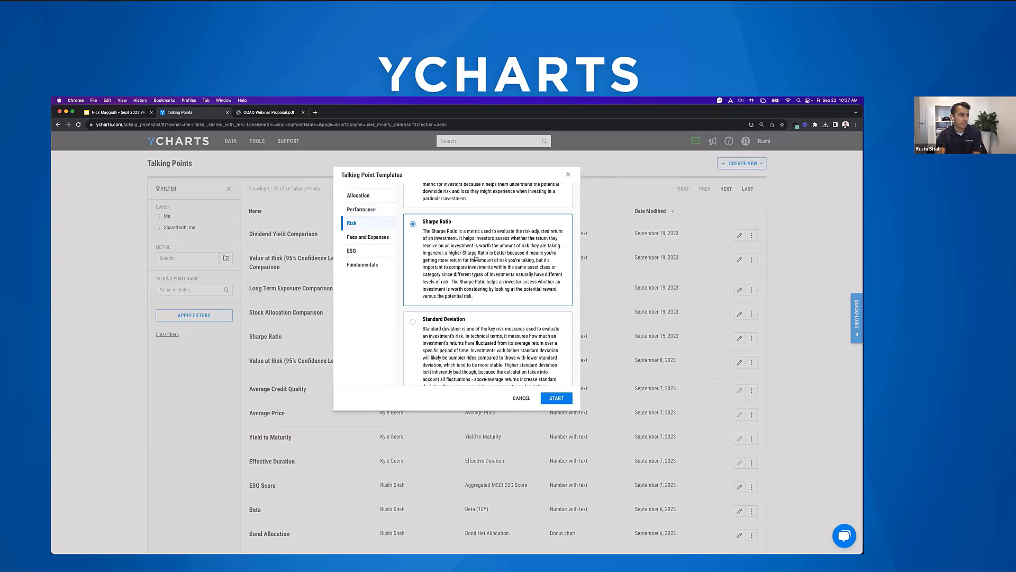
click(555, 401)
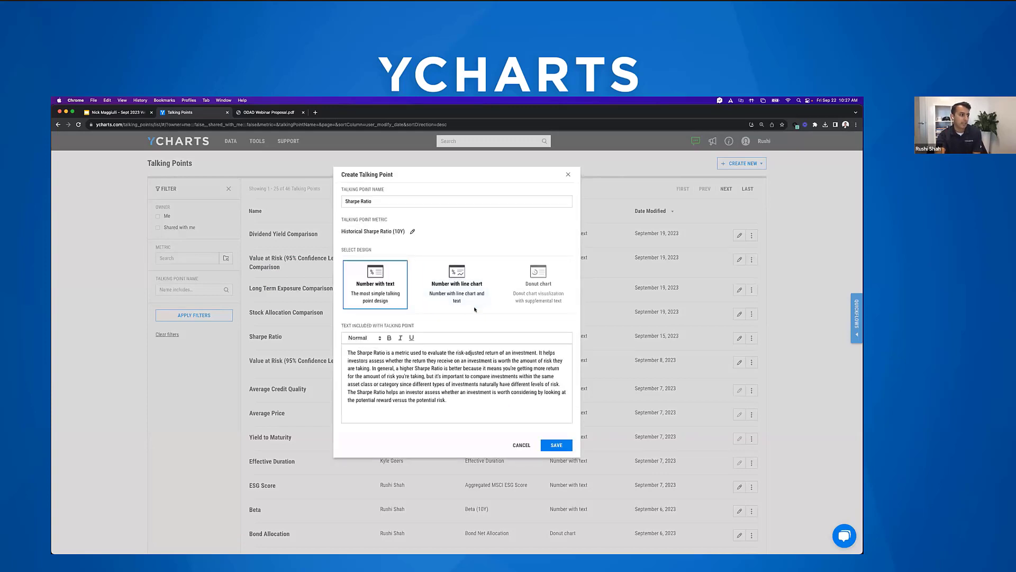
Append 'Comparison' to the name, making it 'Sharpe Ratio Comparison', and add a blank line after the description
click(389, 202)
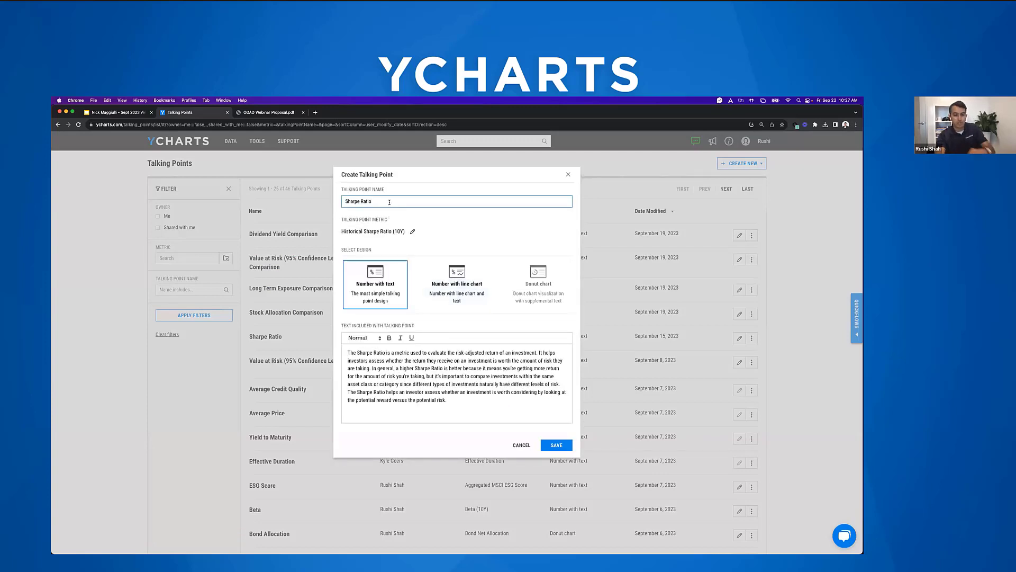
text(Compari)
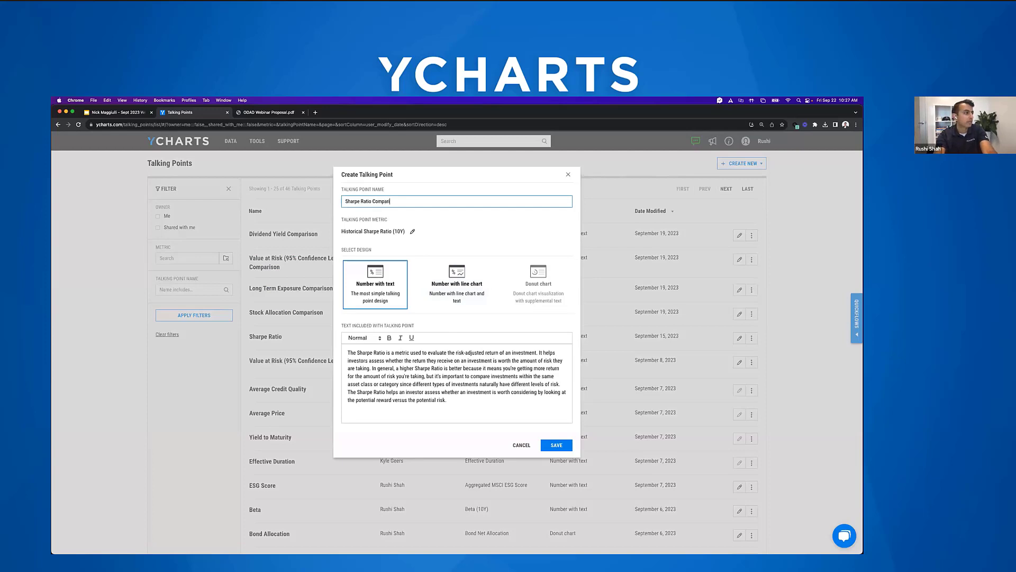
text(son)
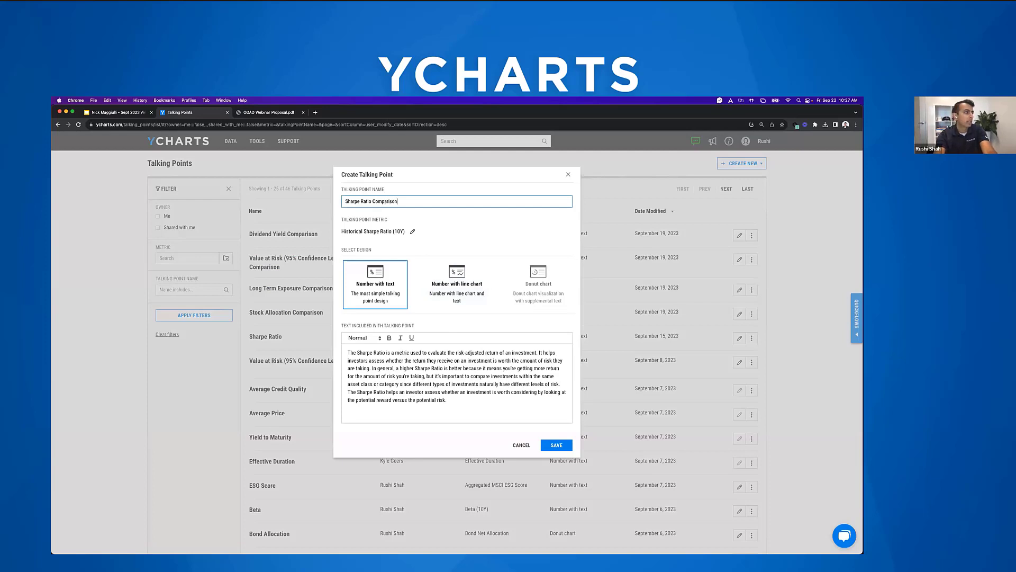
click(391, 220)
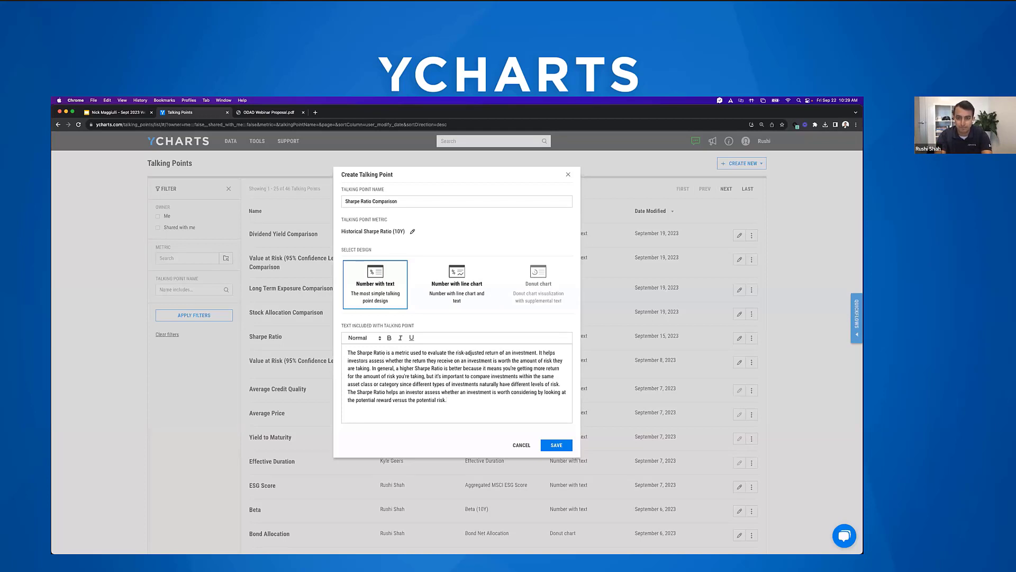
key(Return)
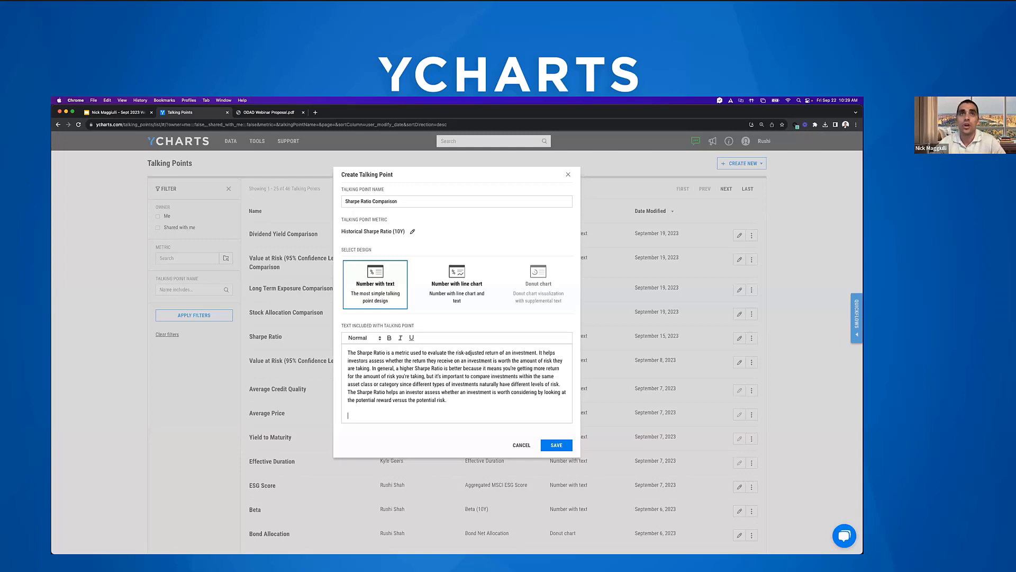
Add the text 'Sharpe ratio looks at upside and downside risk. If you would like to consider downside risk, you can view sortino ratio.'
text(Sharpe r)
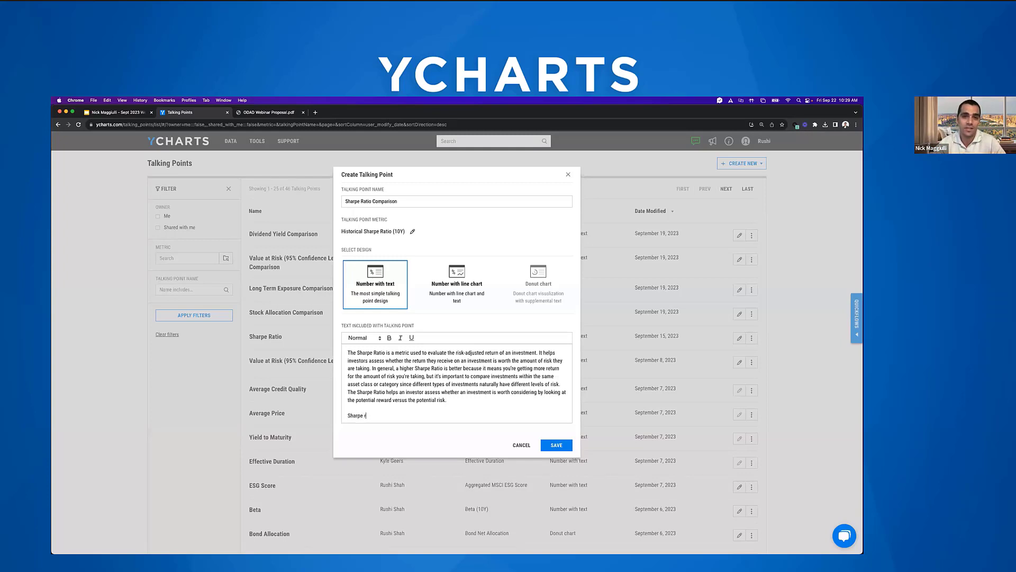
text(atio looks at u)
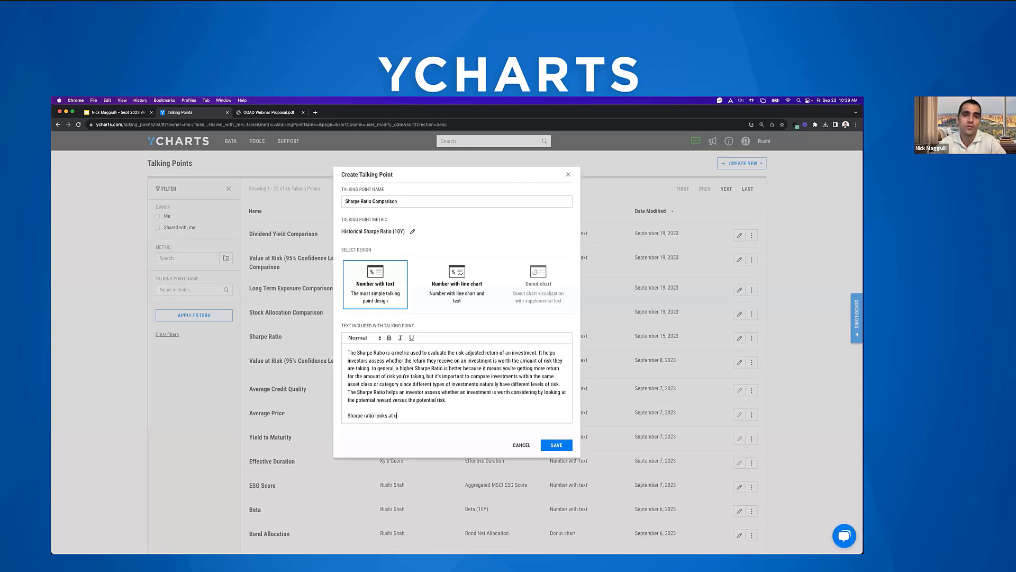
text(pside ad)
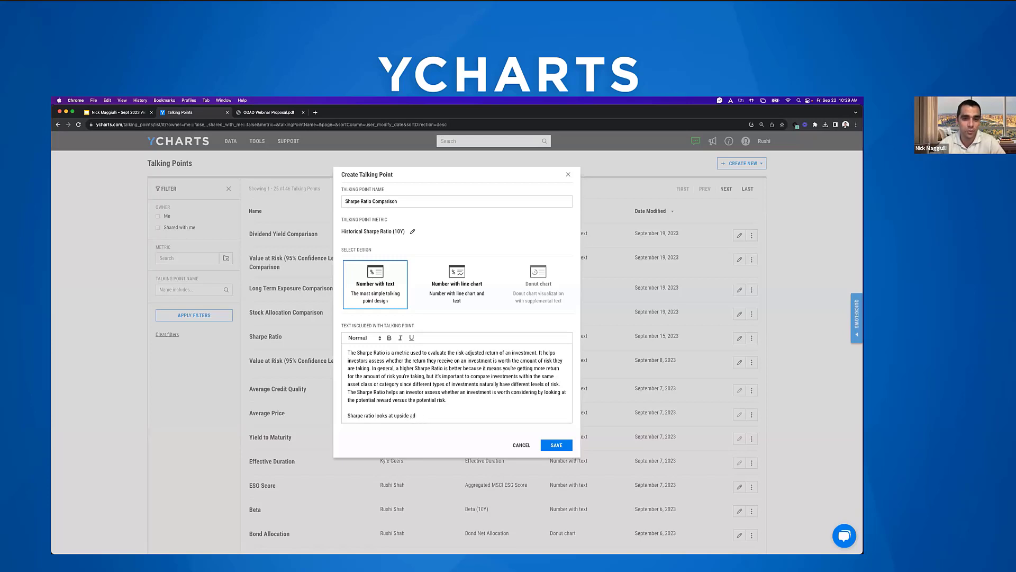
text(n dd downside)
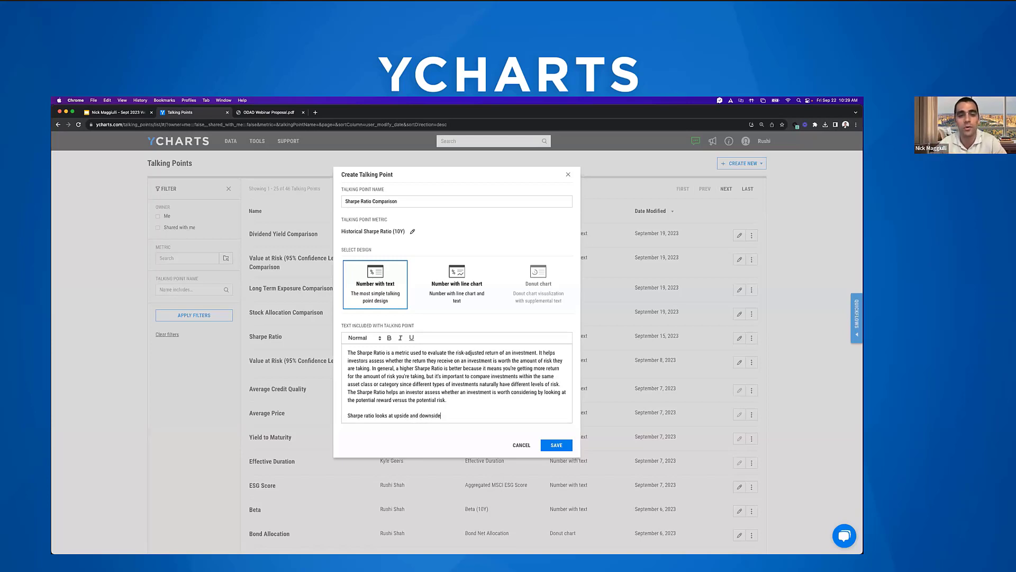
text( risk.)
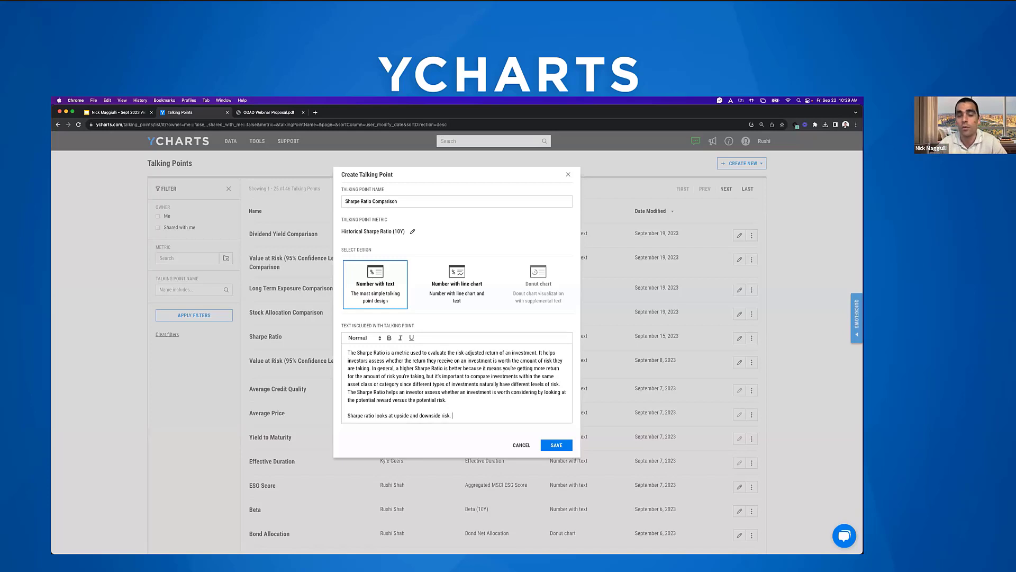
text(If you )
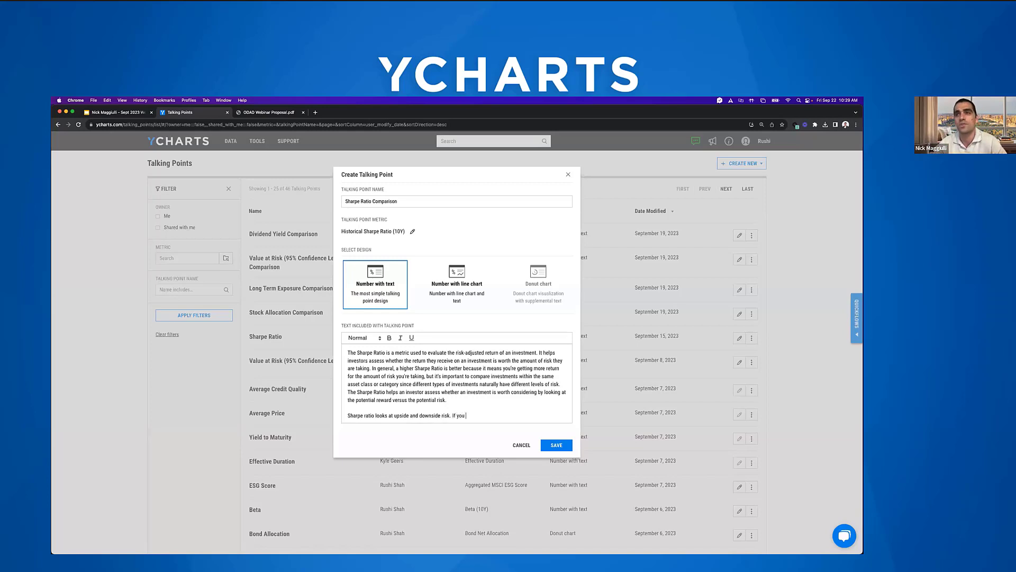
text(would like to consider)
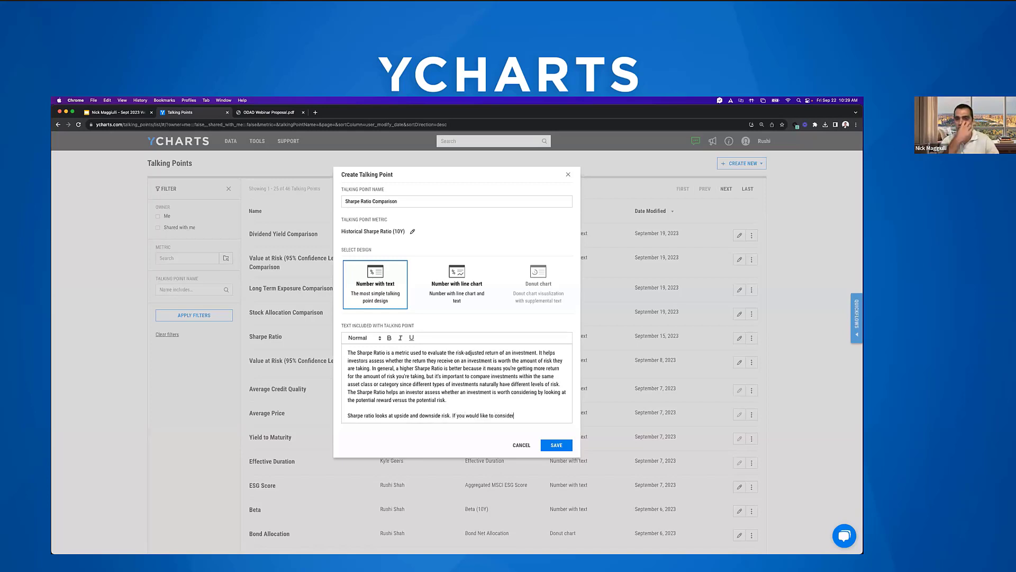
text( downside risk)
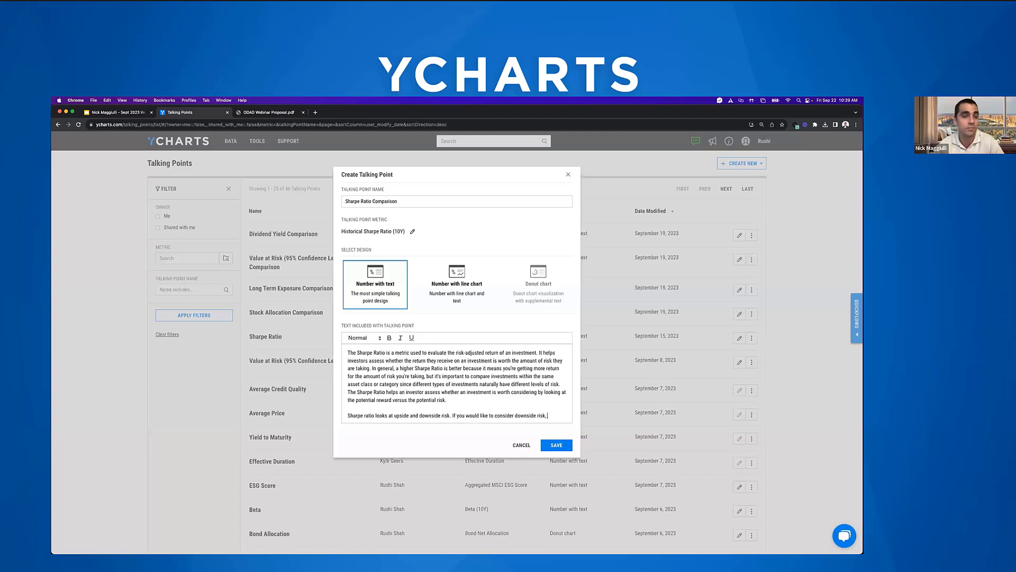
text(, you can view )
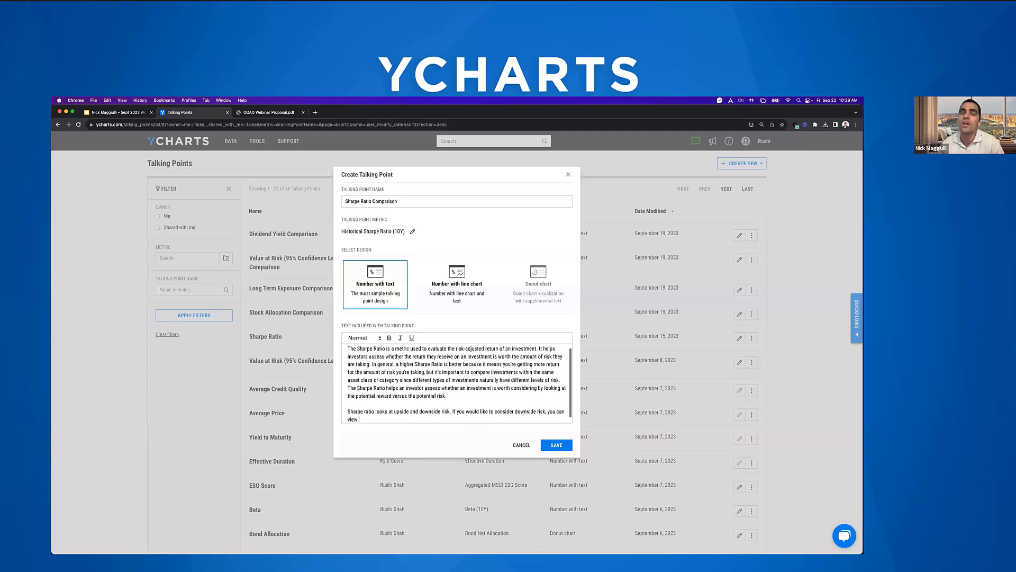
text(sortino )
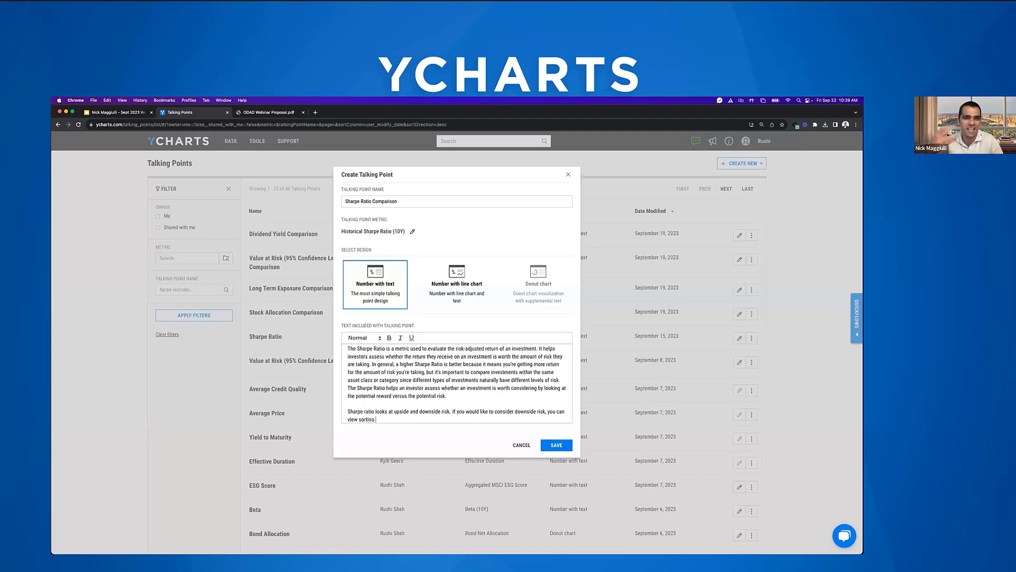
text(ratio.)
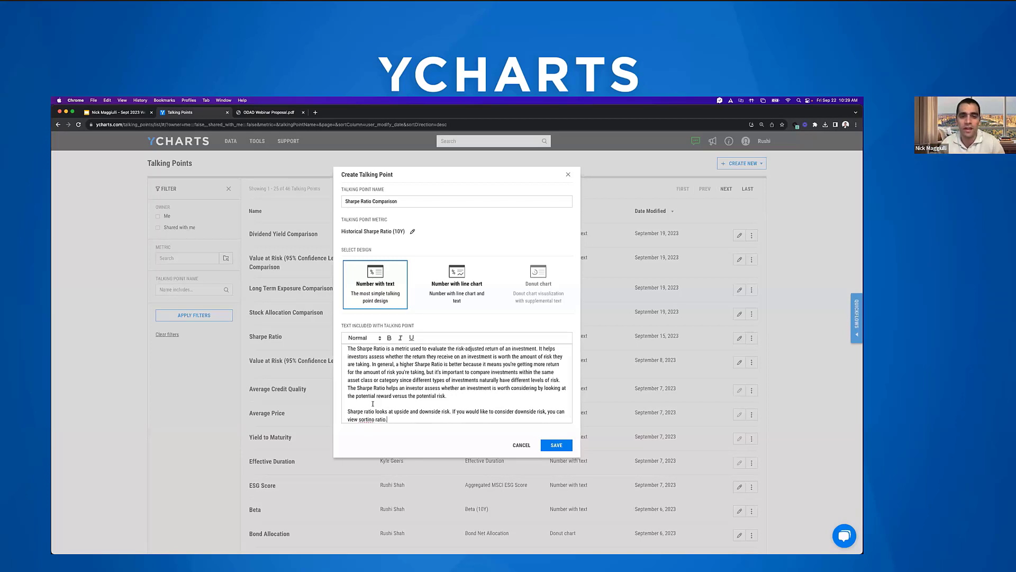
scroll(373, 403, up, 2)
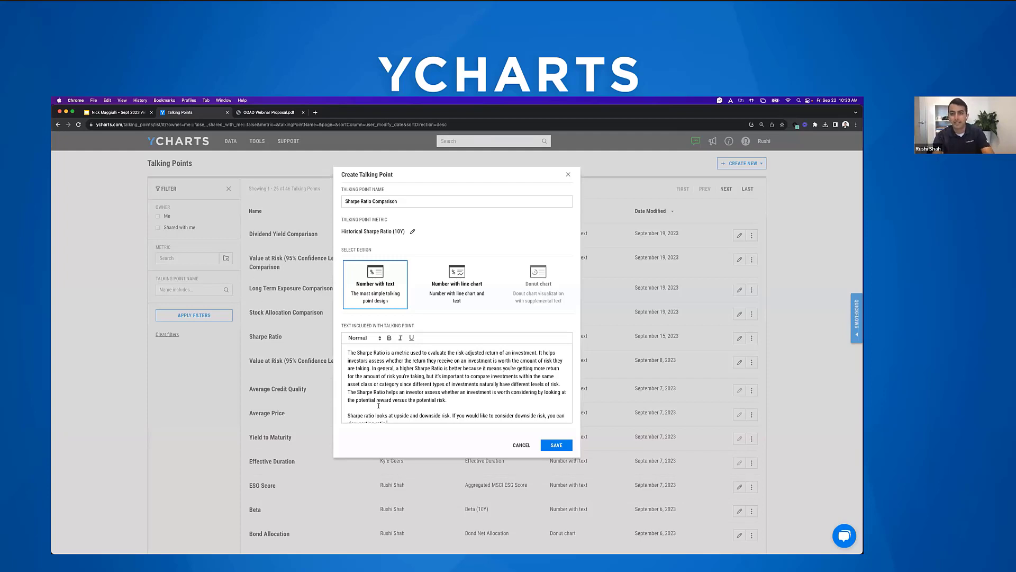
scroll(401, 398, down, 2)
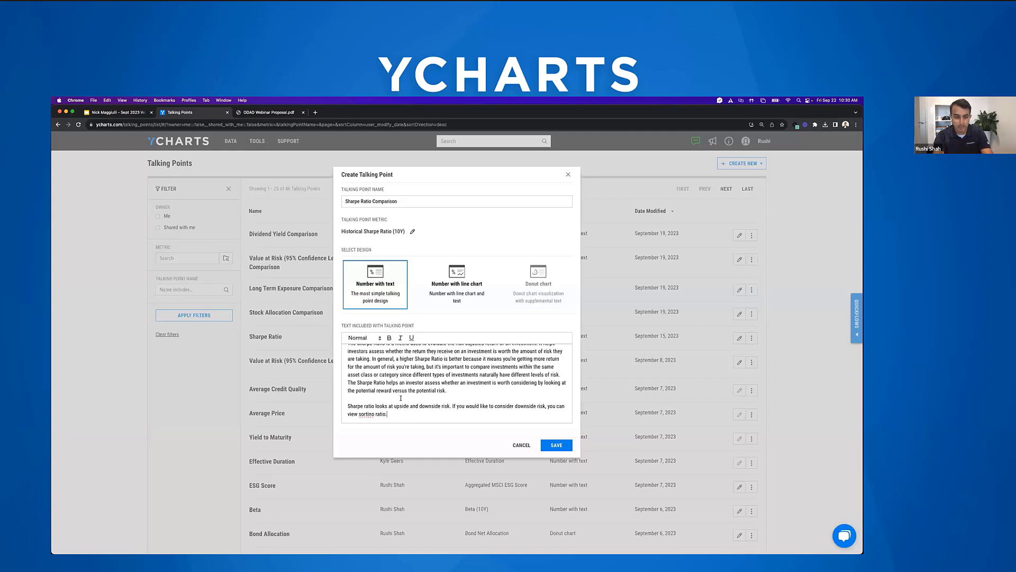
scroll(401, 398, up, 2)
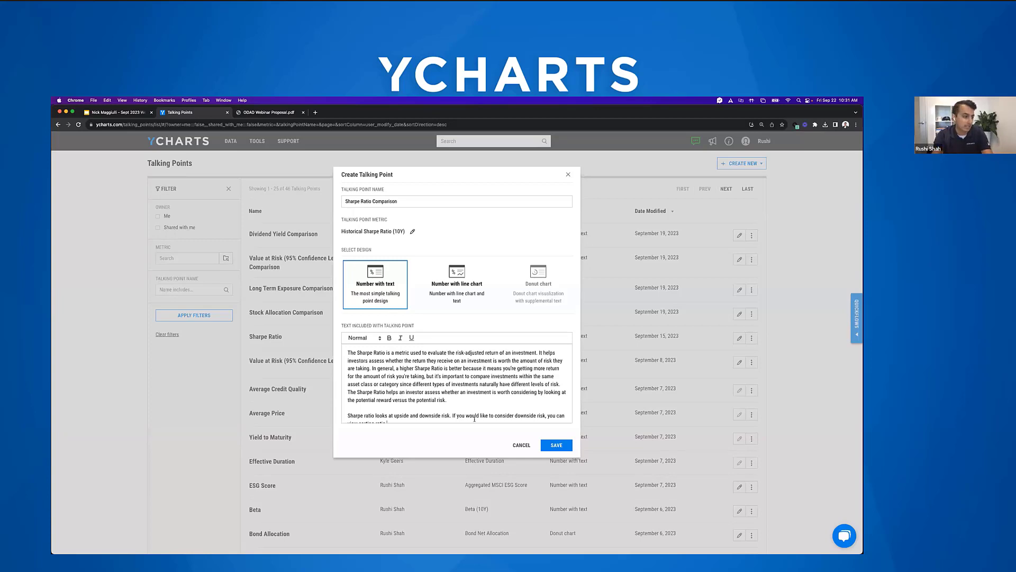
Save the Sharpe Ratio Comparison talking point
click(557, 446)
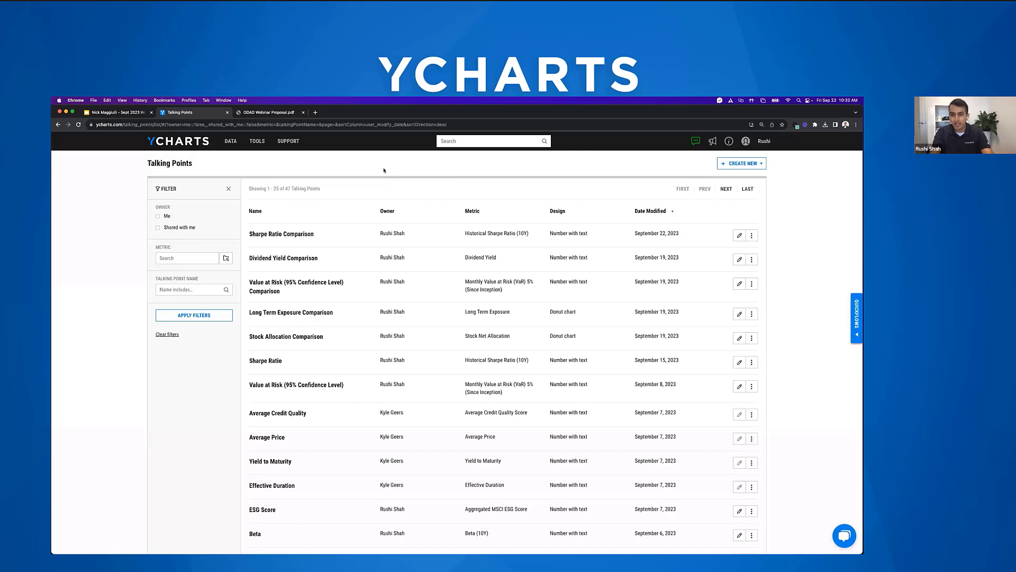
Create a blank custom report template of the two-security Comparison type
mouse_move(258, 144)
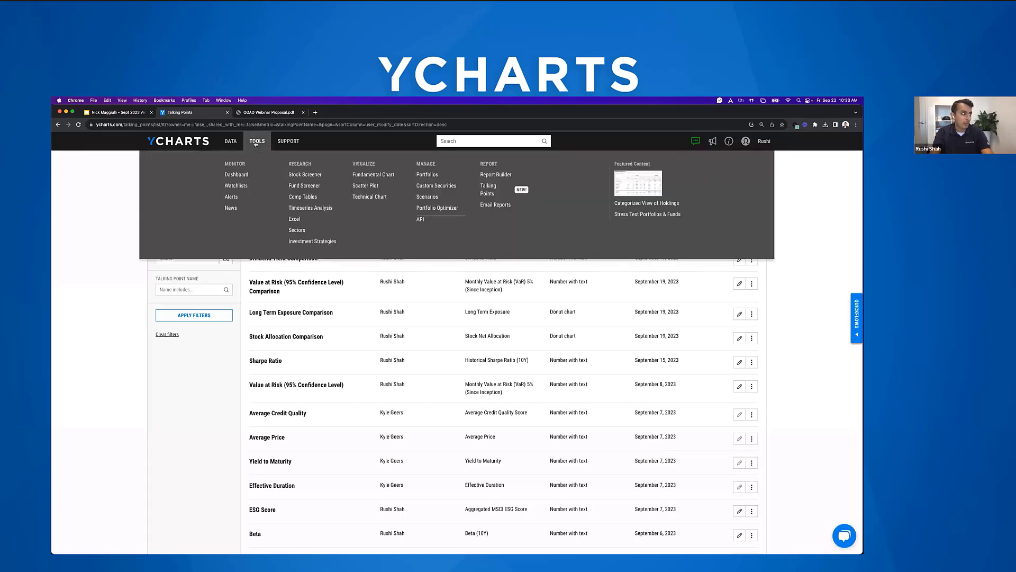
click(495, 175)
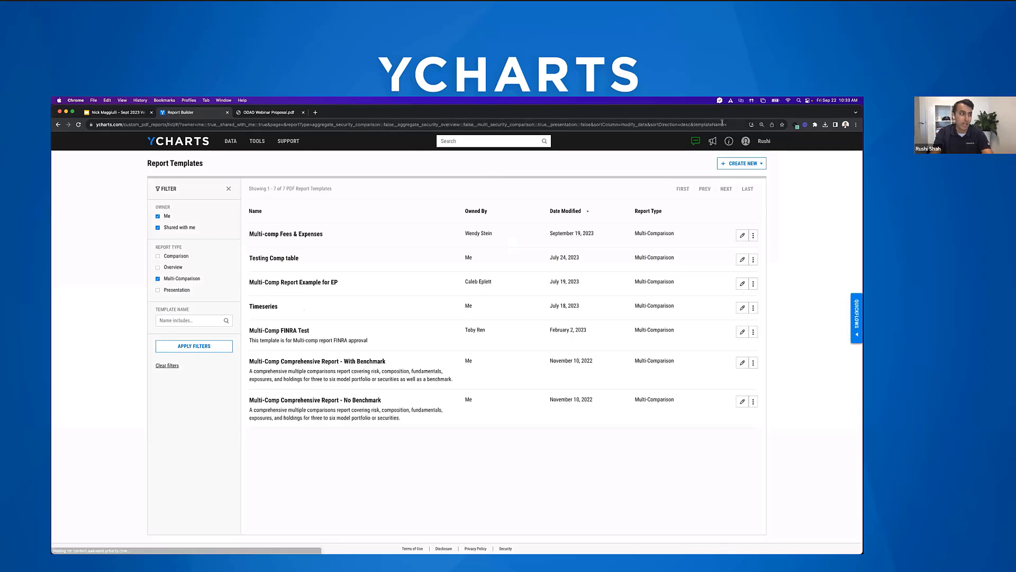
click(744, 163)
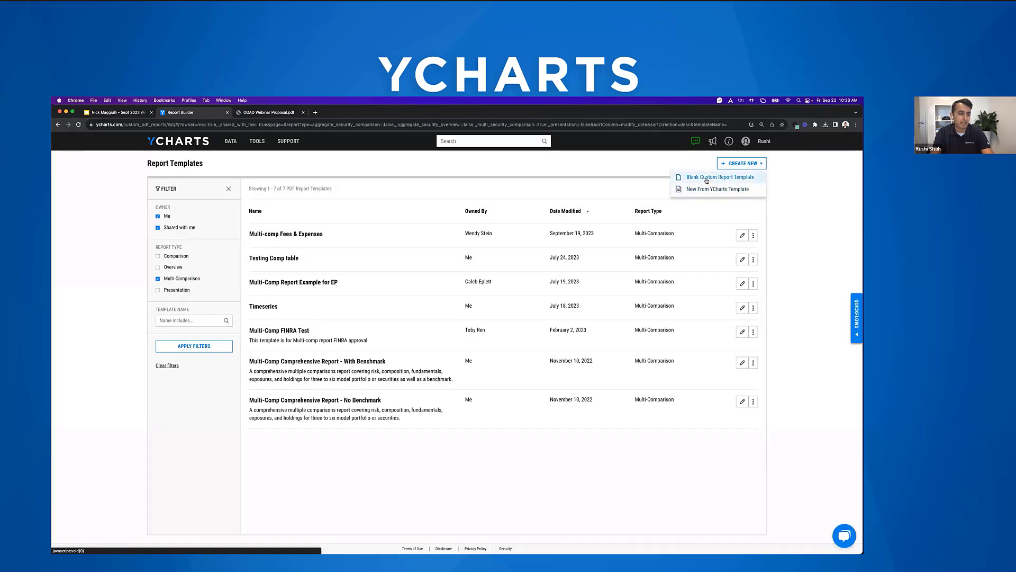
click(706, 180)
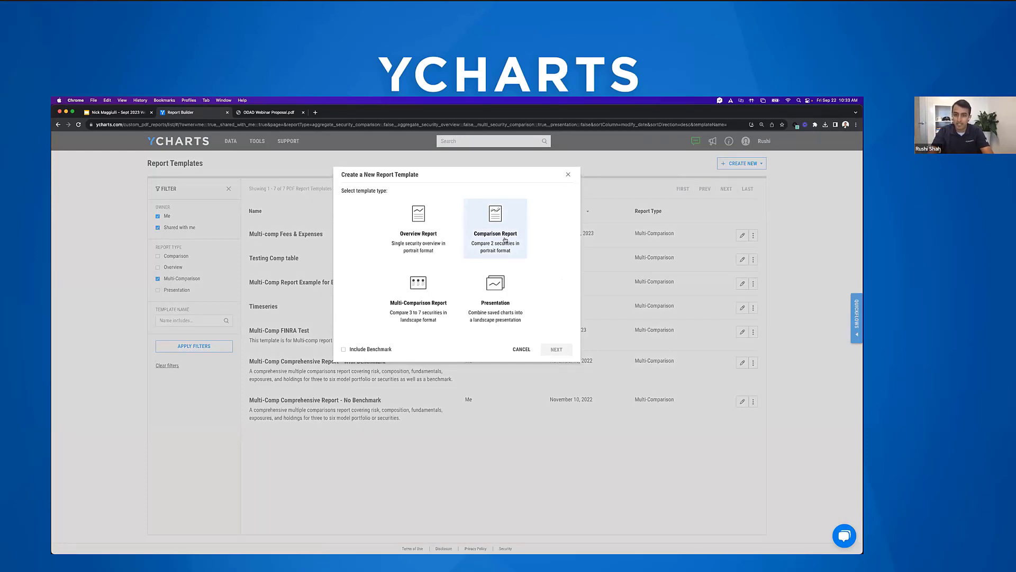
click(505, 240)
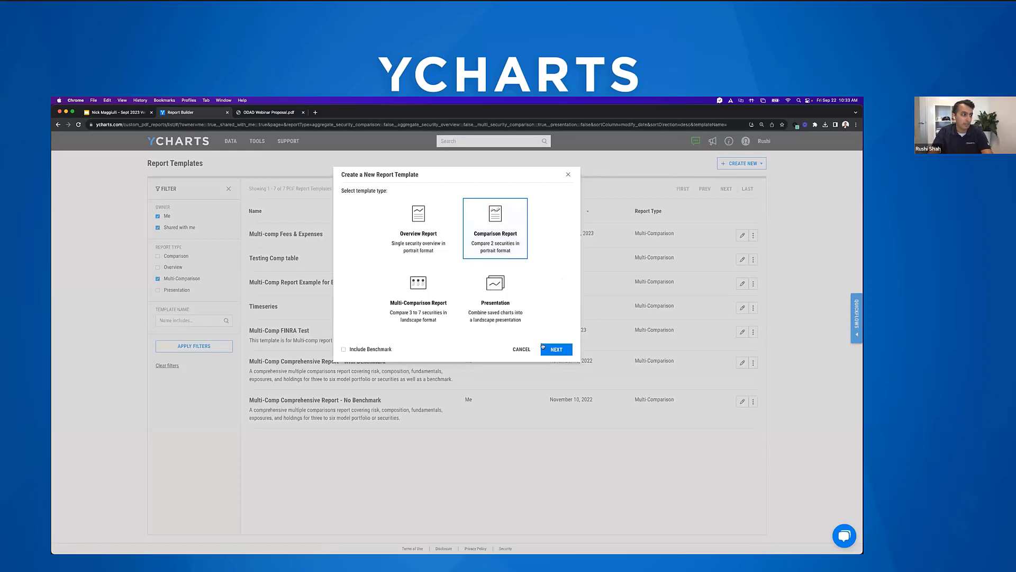
click(553, 349)
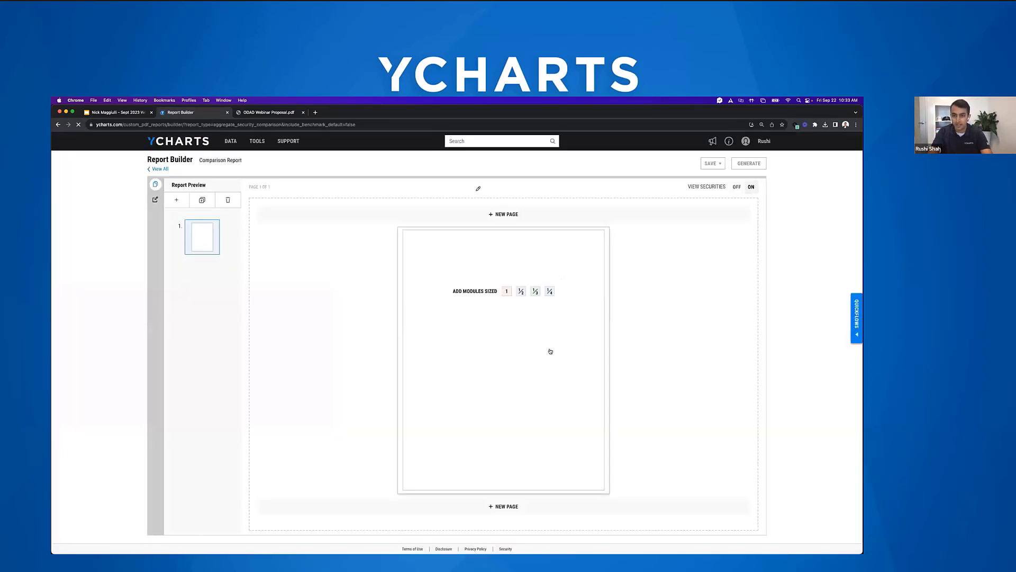
Search the modules for 'cover' and place the Cover Page module on page 1
click(156, 199)
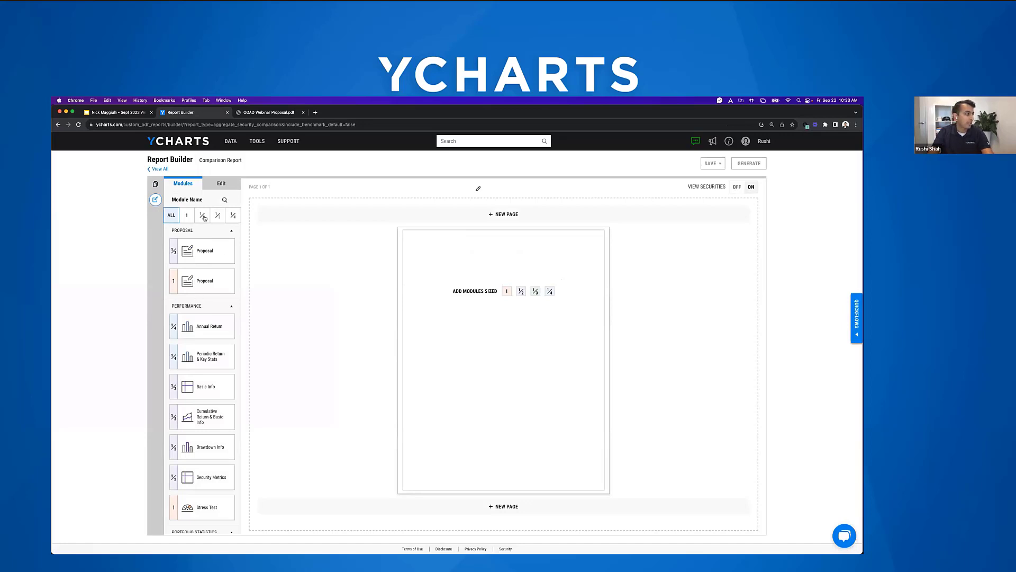
click(224, 201)
text(cover)
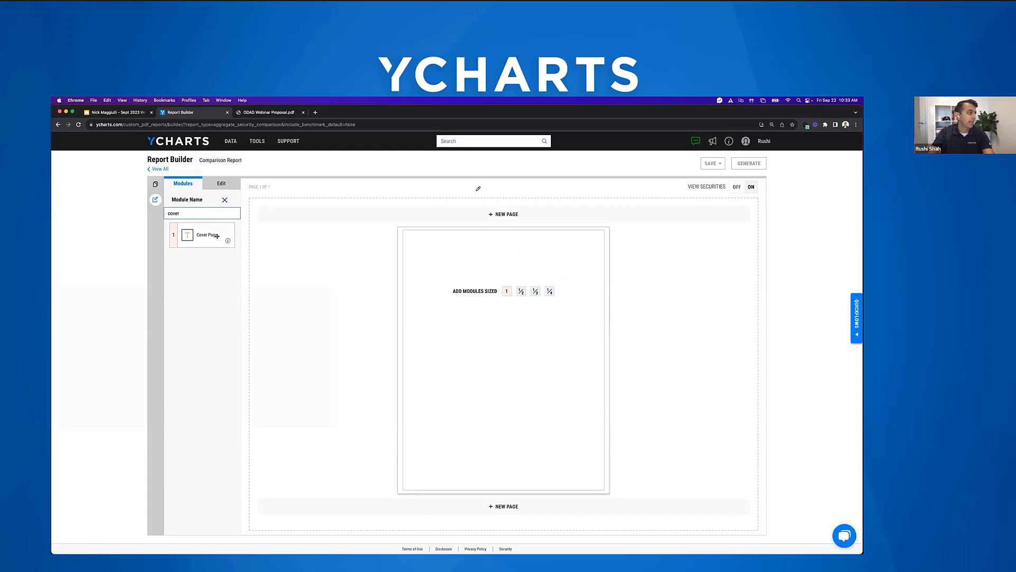
drag(217, 236, 502, 338)
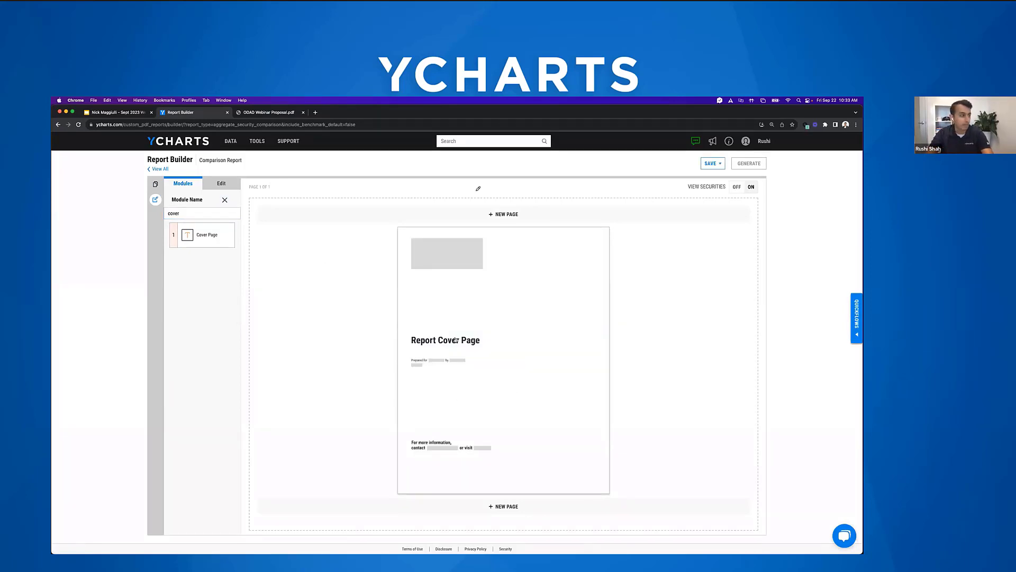
Add page 2 and drop the full-page Proposal module onto it
click(224, 200)
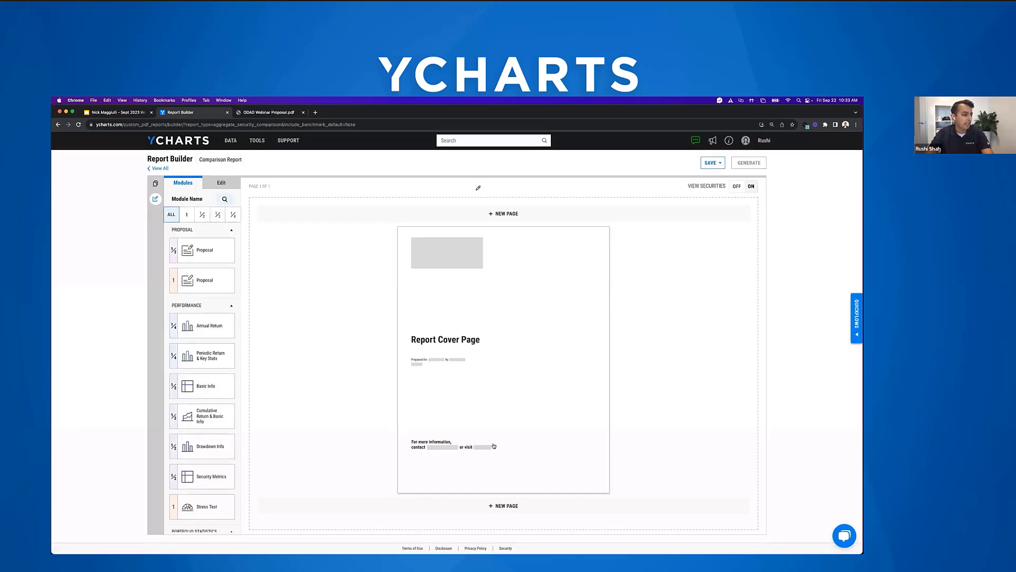
click(493, 506)
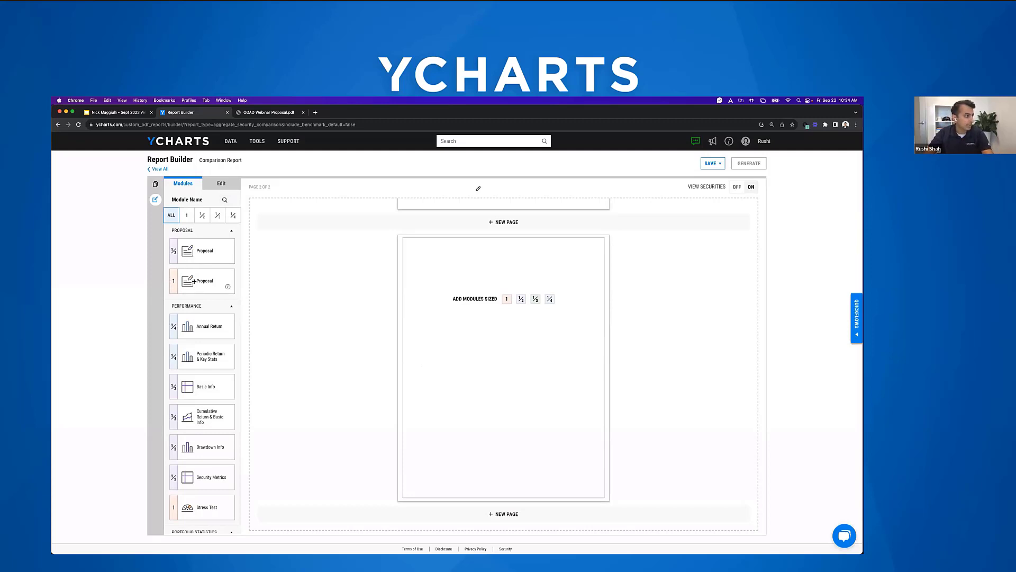
drag(195, 281, 488, 363)
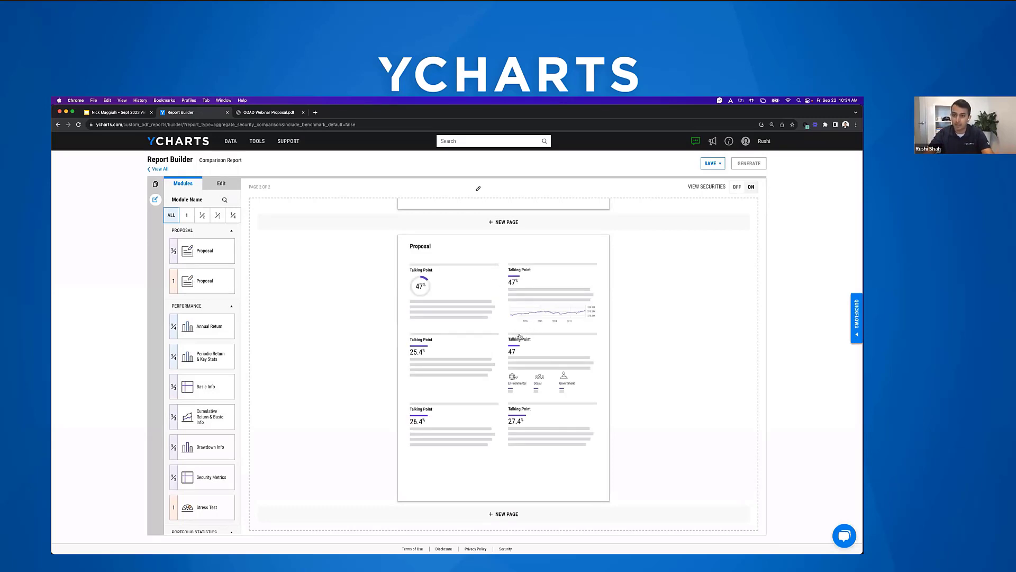
Add a blank third page below page 2 and browse the Modules list
click(506, 514)
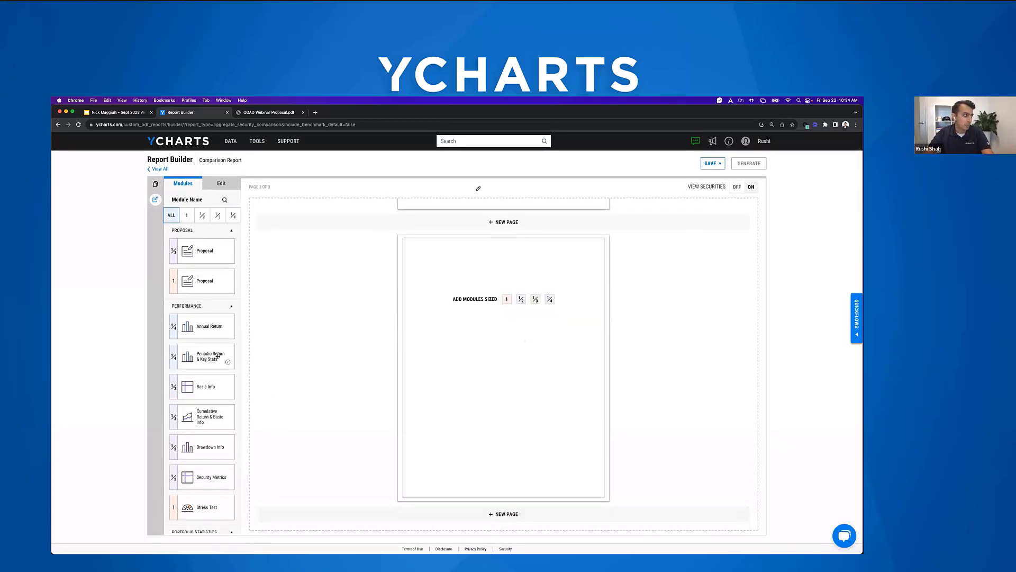
scroll(218, 357, down, 1)
scroll(217, 357, down, 1)
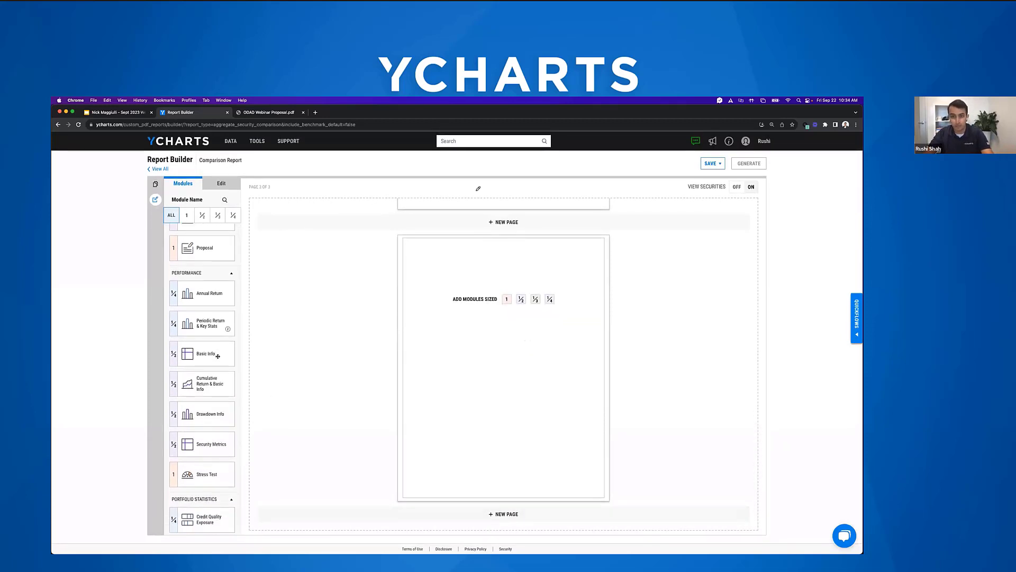
scroll(217, 356, down, 1)
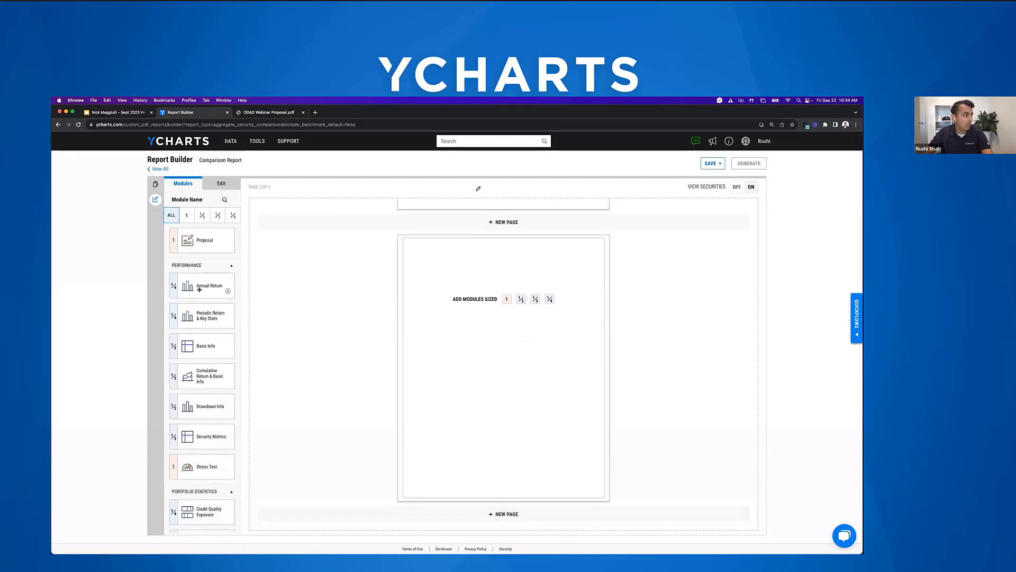
scroll(199, 289, down, 3)
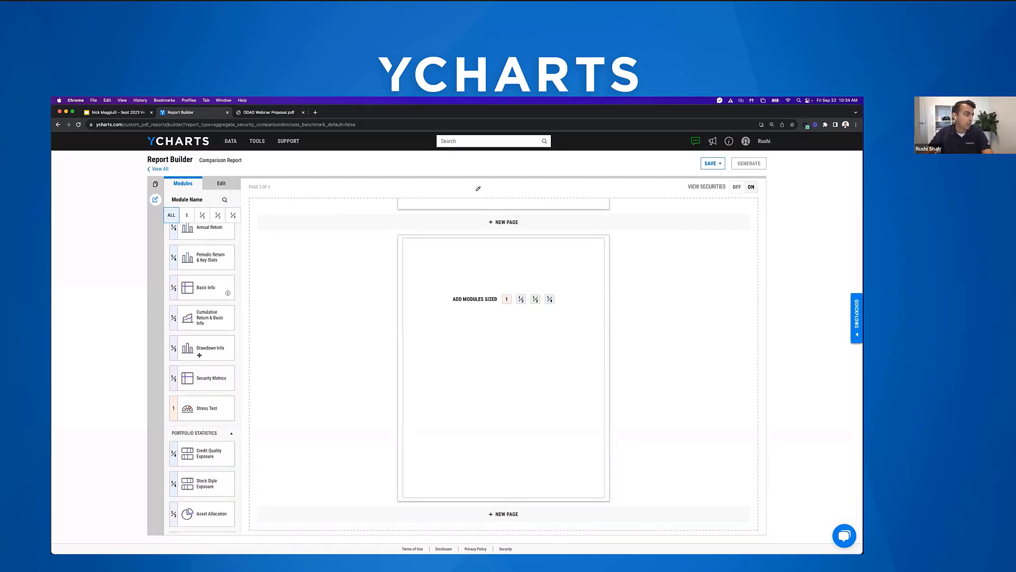
scroll(199, 355, down, 4)
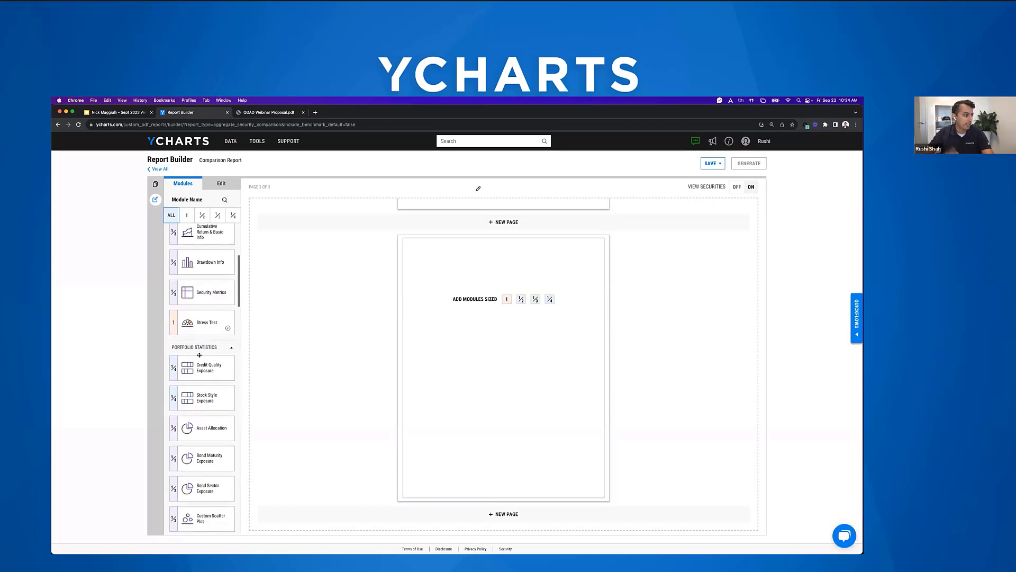
scroll(200, 355, down, 10)
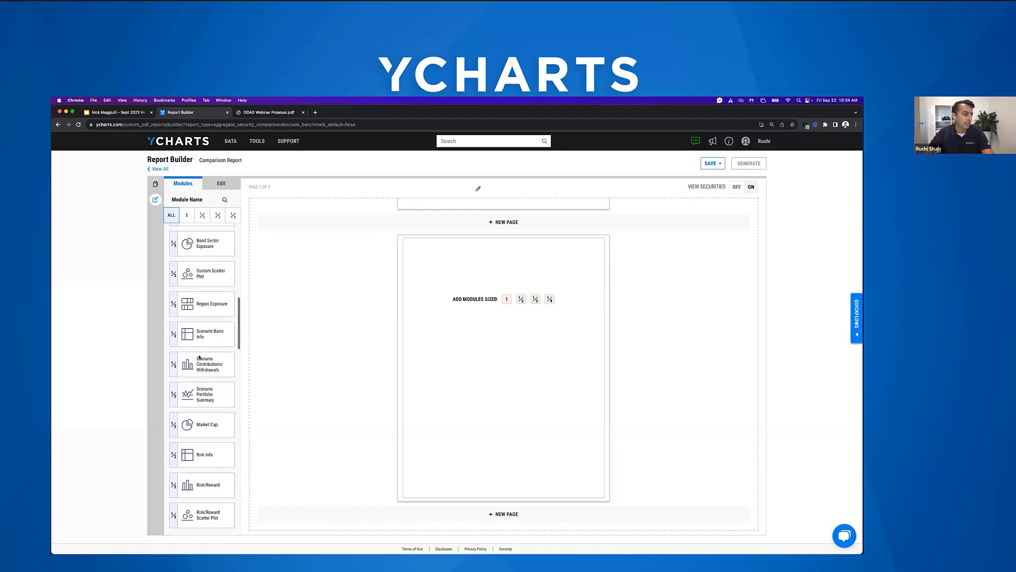
scroll(200, 358, down, 12)
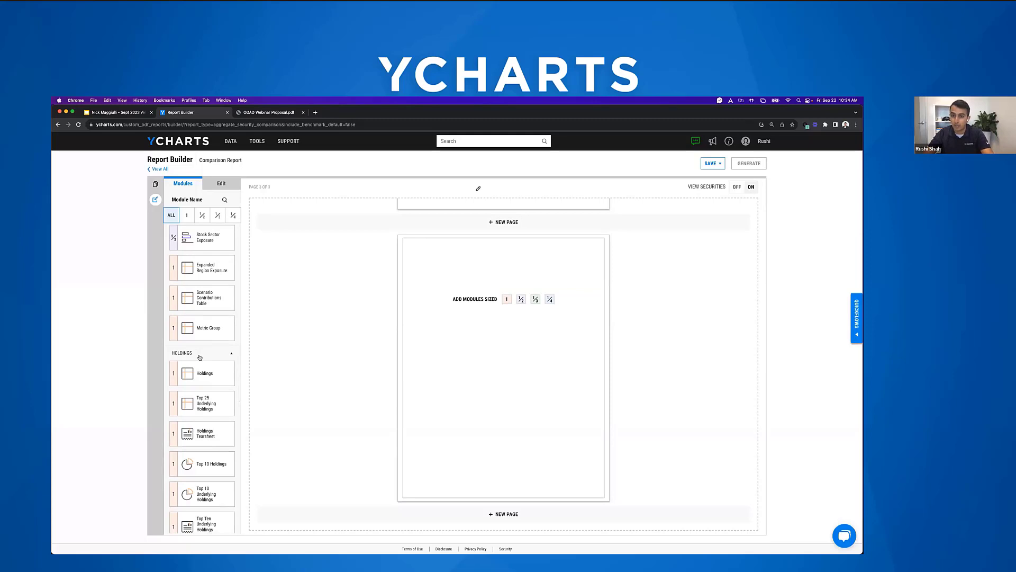
scroll(200, 357, up, 1)
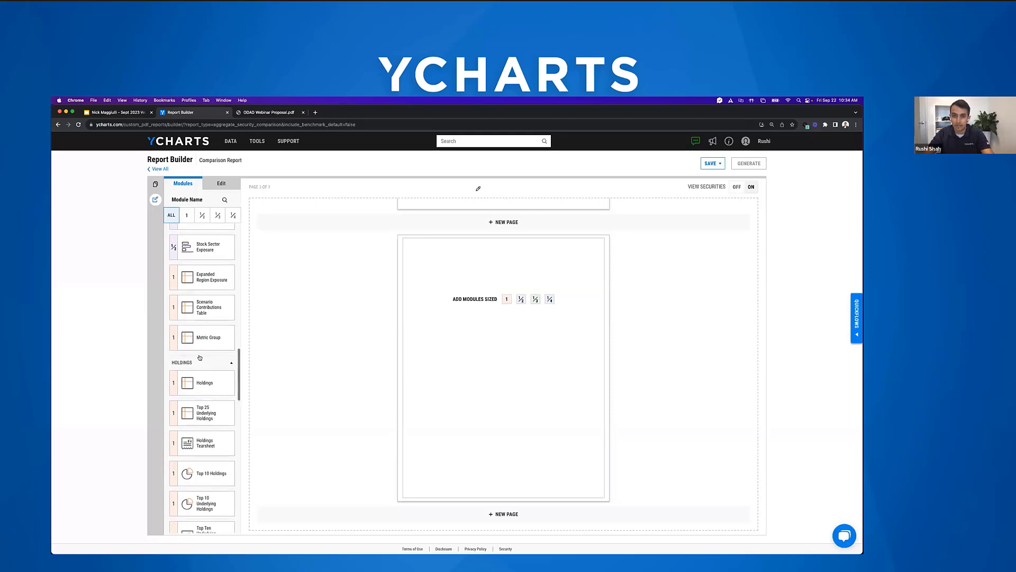
scroll(200, 358, up, 10)
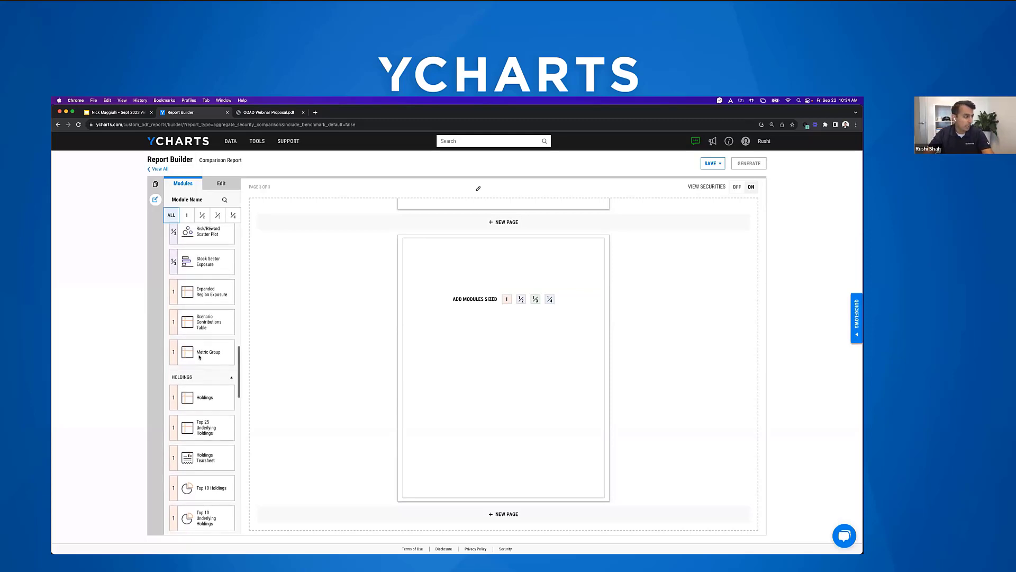
scroll(449, 347, up, 10)
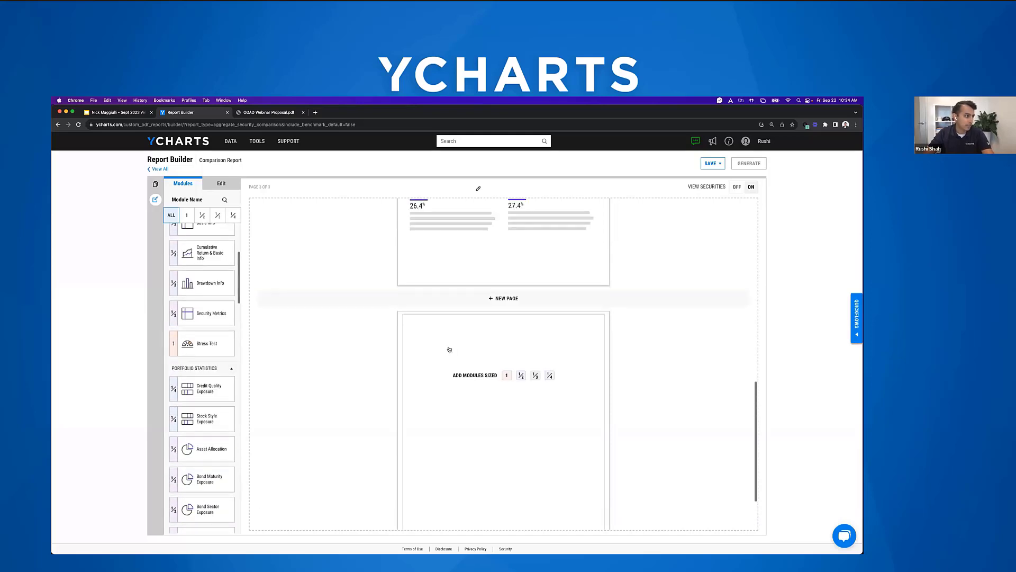
scroll(448, 349, down, 5)
scroll(448, 348, down, 4)
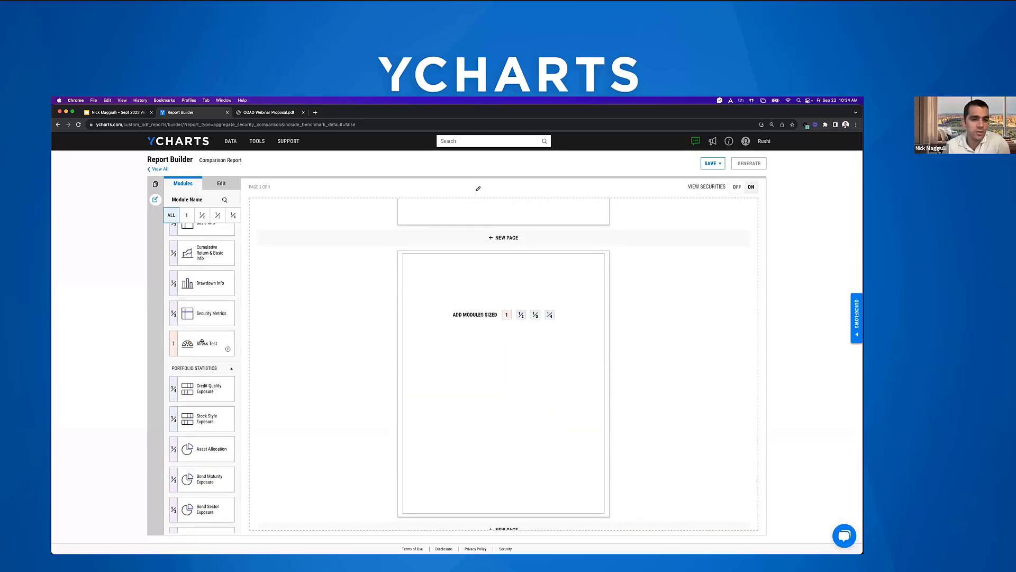
scroll(204, 349, down, 2)
scroll(200, 366, down, 3)
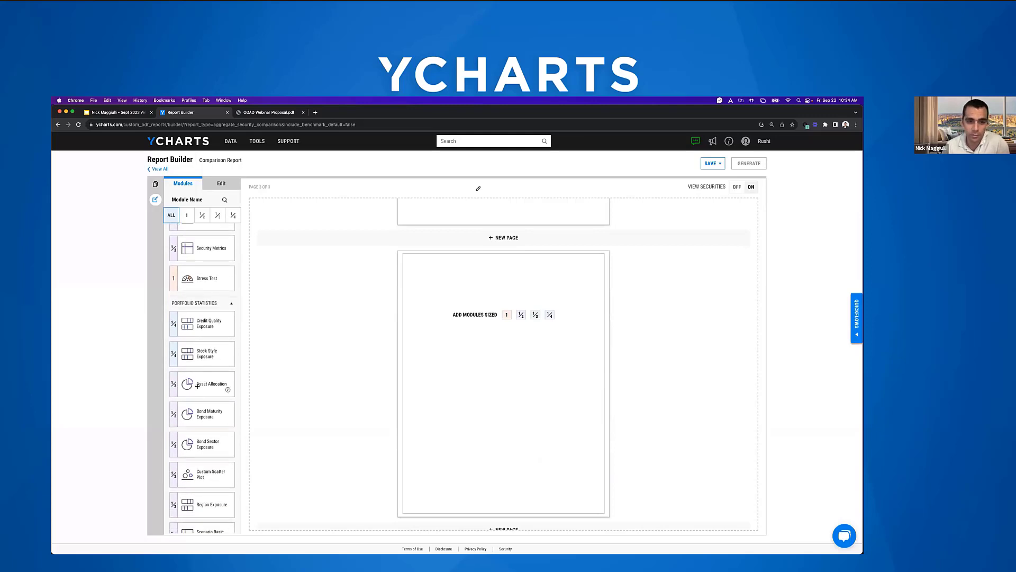
Place Asset Allocation in page 3's top half and Risk/Reward in its lower half
drag(199, 386, 474, 325)
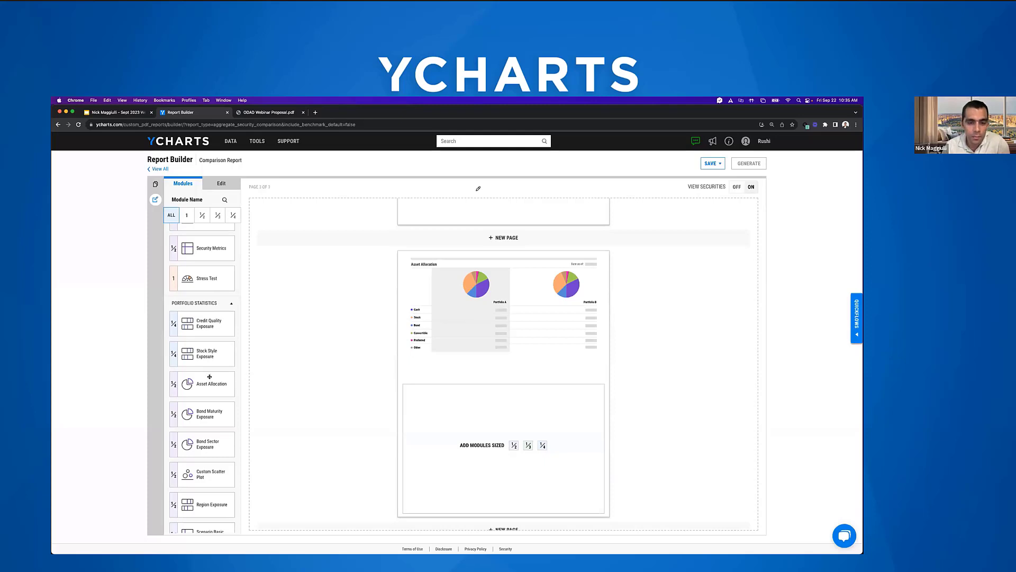
scroll(197, 356, down, 1)
scroll(197, 356, down, 6)
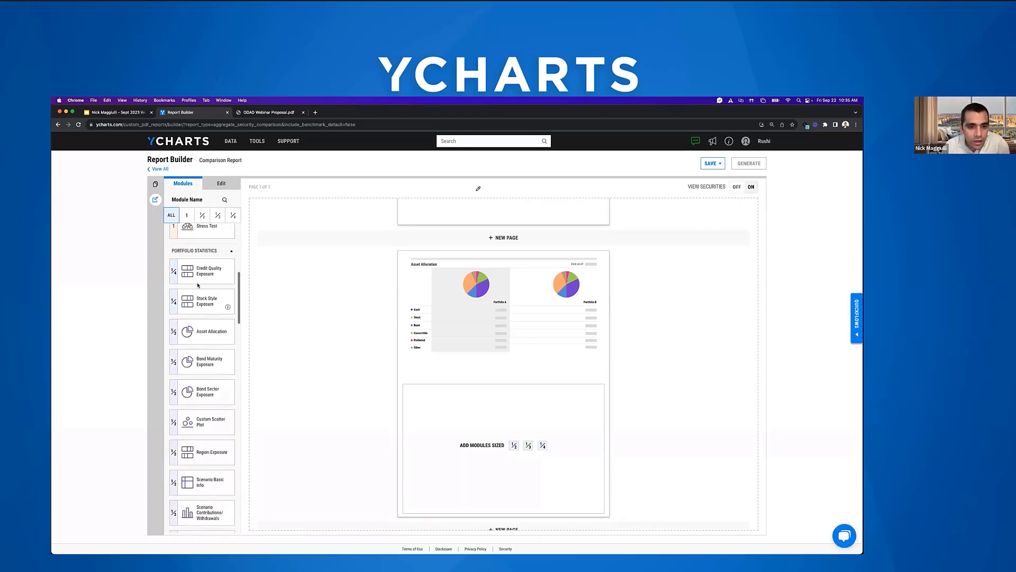
scroll(197, 284, down, 4)
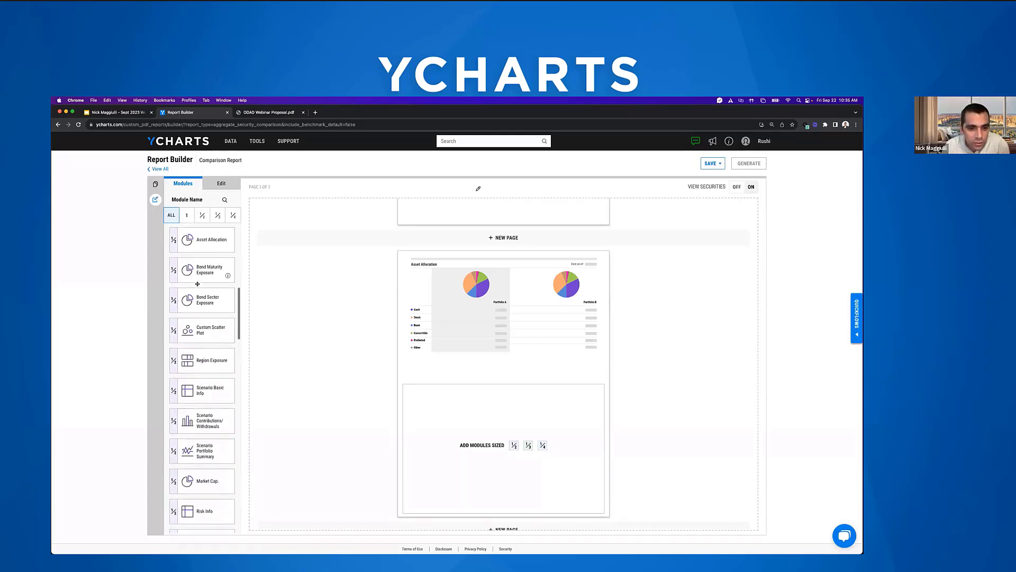
scroll(198, 284, down, 3)
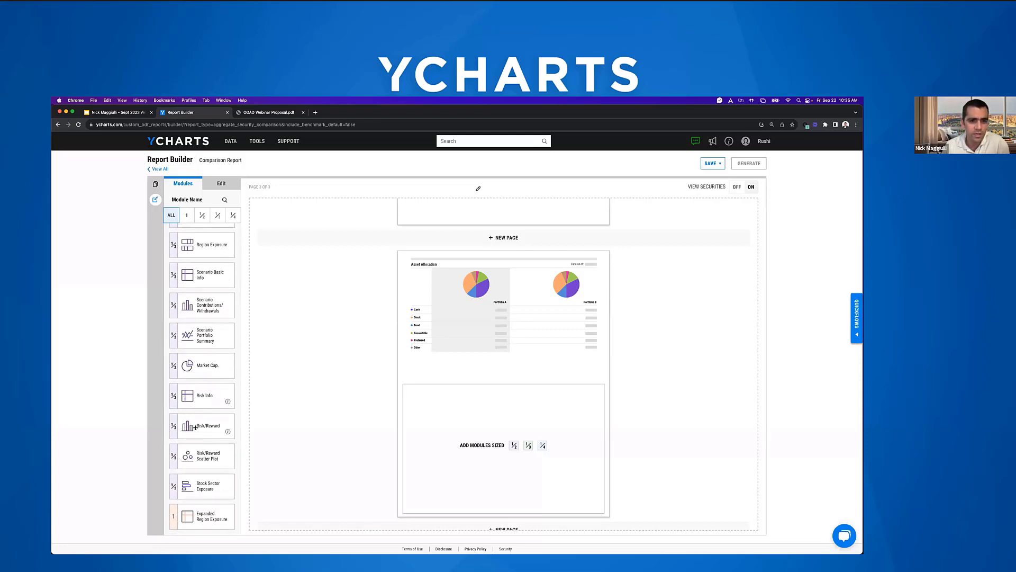
drag(205, 425, 460, 433)
scroll(459, 440, down, 1)
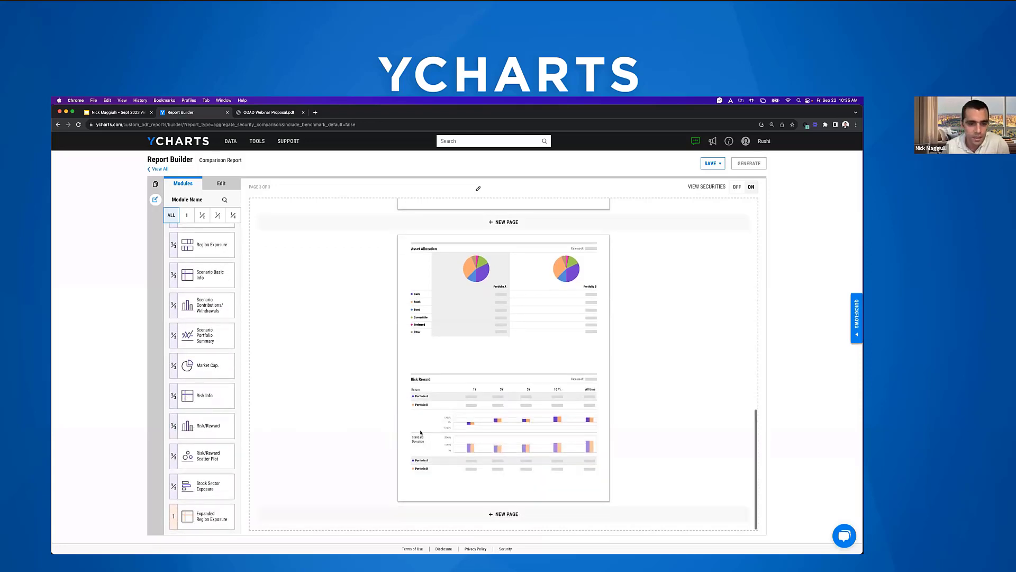
Add a fourth page to the report and fill it with the Dynamic Disclosure module
click(471, 517)
scroll(204, 403, down, 10)
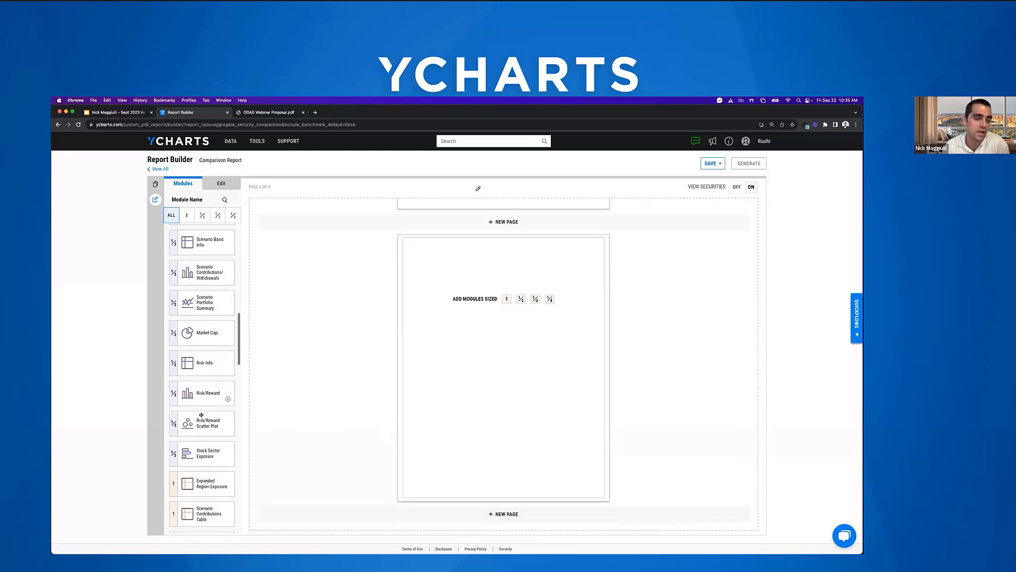
scroll(202, 415, down, 15)
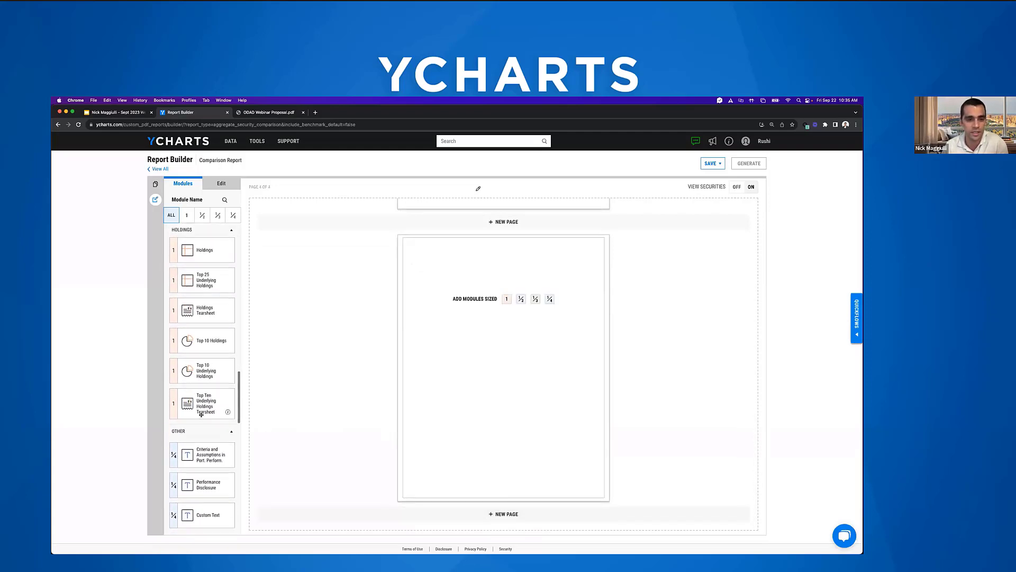
scroll(201, 415, down, 5)
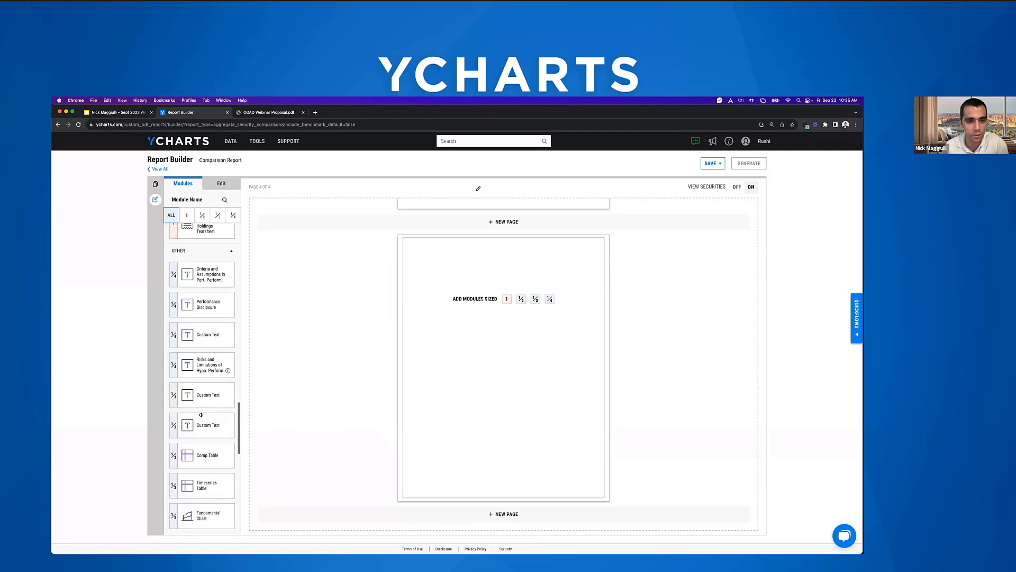
scroll(201, 414, down, 2)
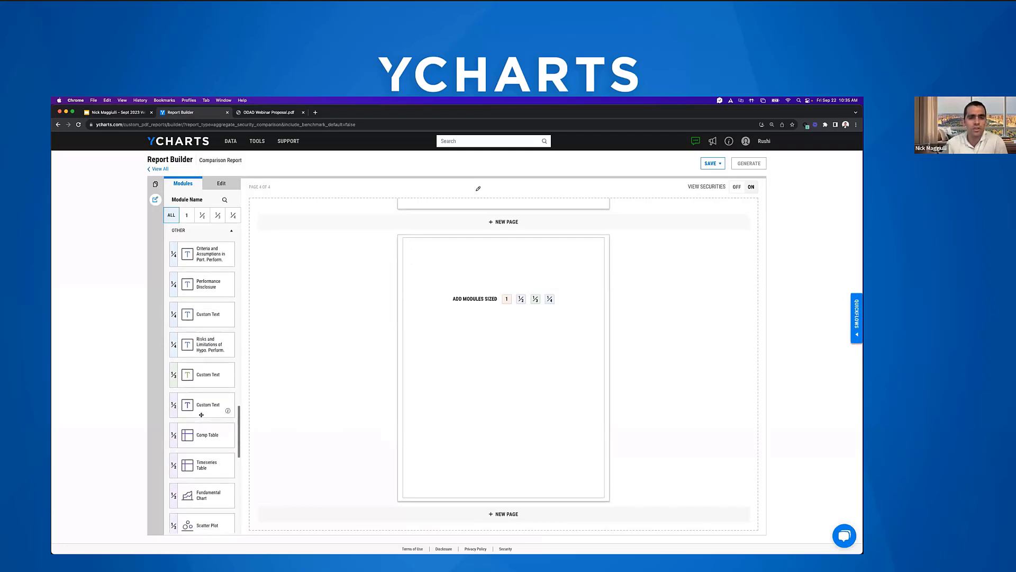
scroll(201, 415, down, 2)
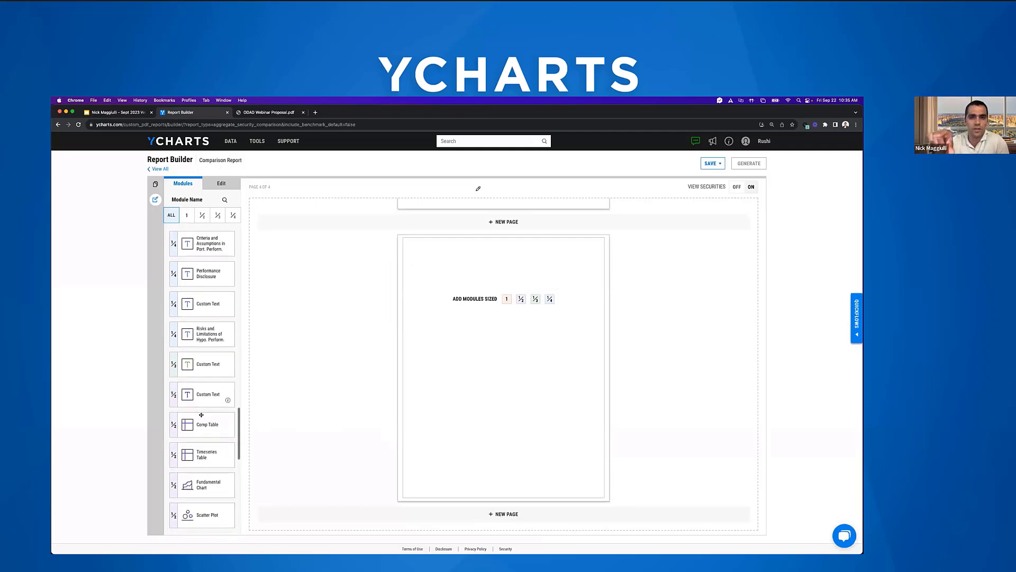
scroll(201, 415, down, 4)
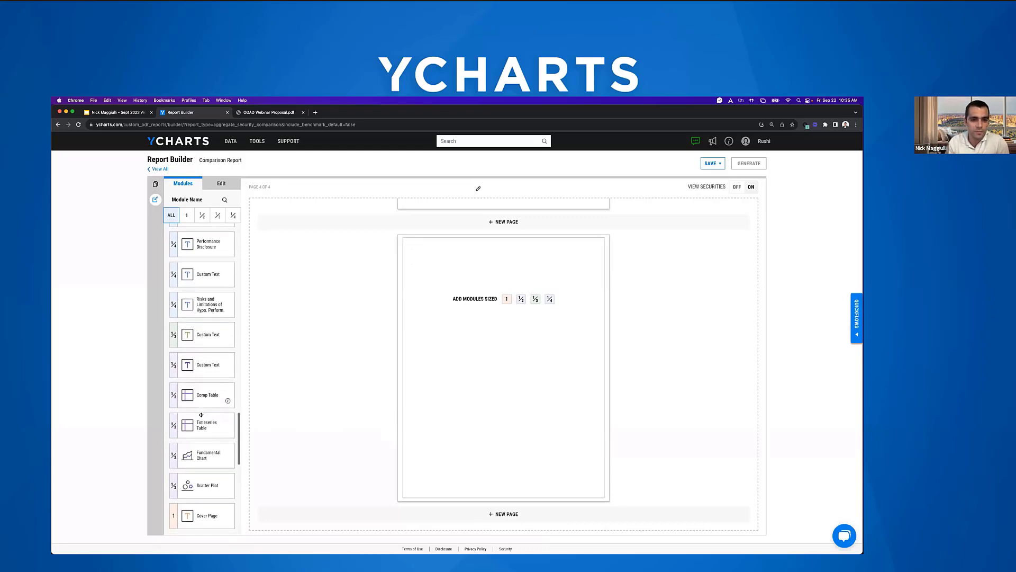
scroll(201, 414, down, 10)
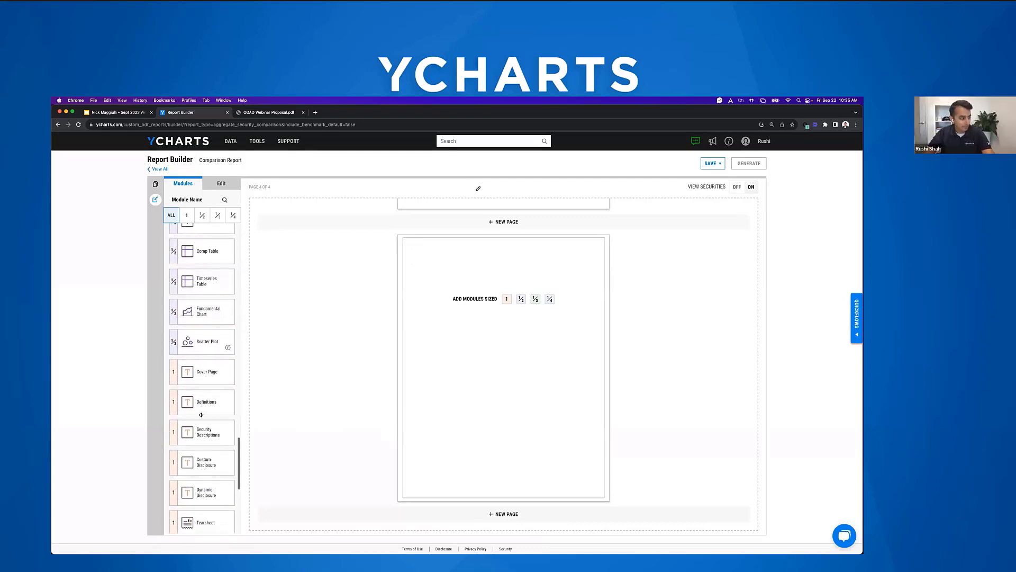
scroll(202, 415, down, 3)
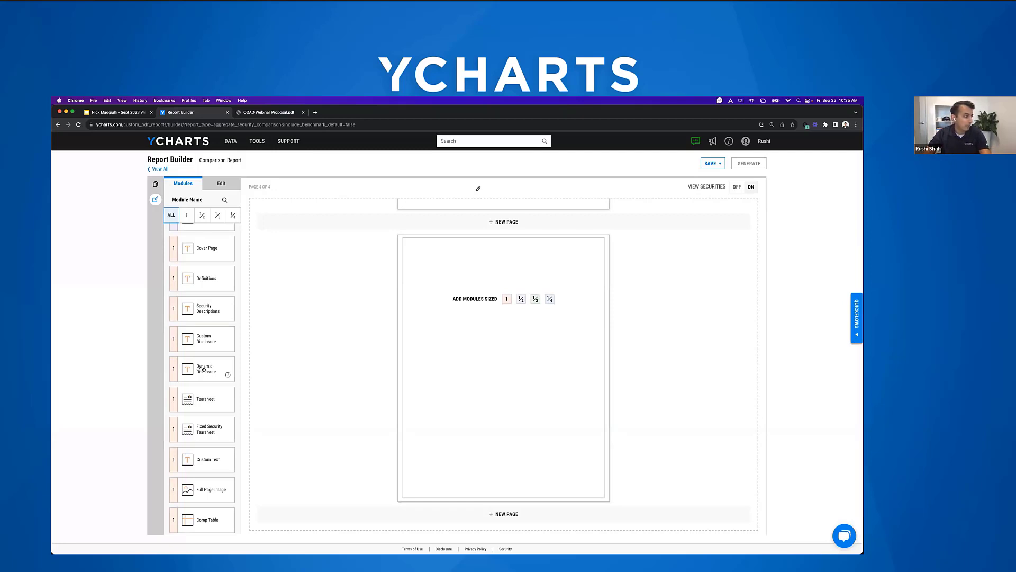
drag(204, 371, 482, 366)
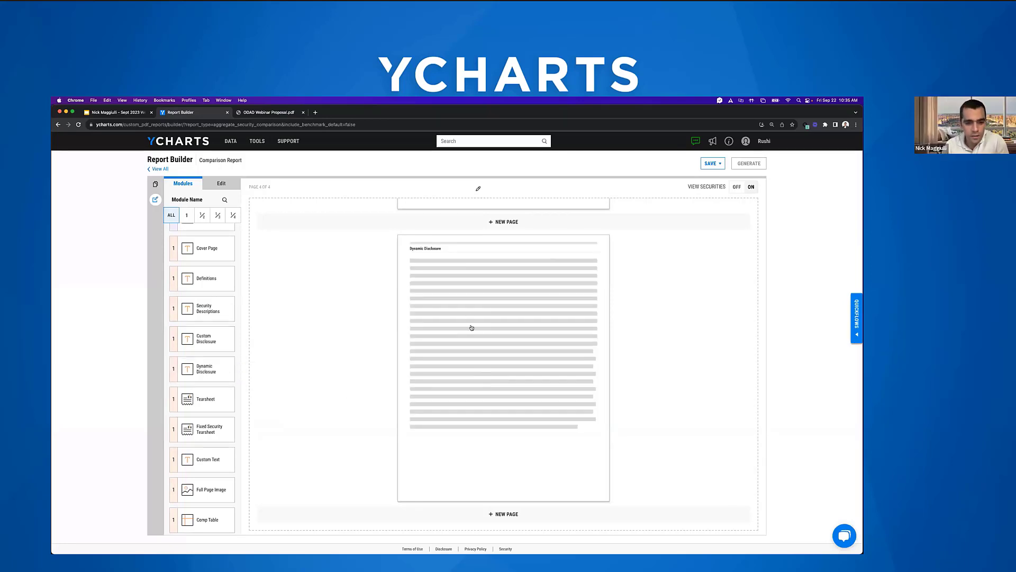
Scroll back to page 2 and select the Proposal module to show its Edit settings
scroll(471, 328, up, 5)
scroll(471, 328, up, 4)
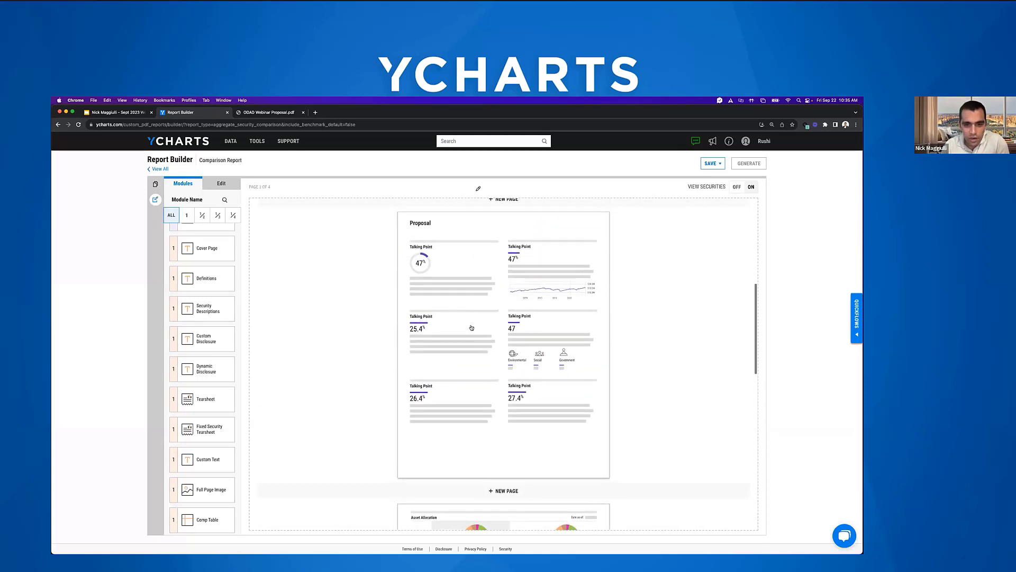
scroll(471, 328, up, 5)
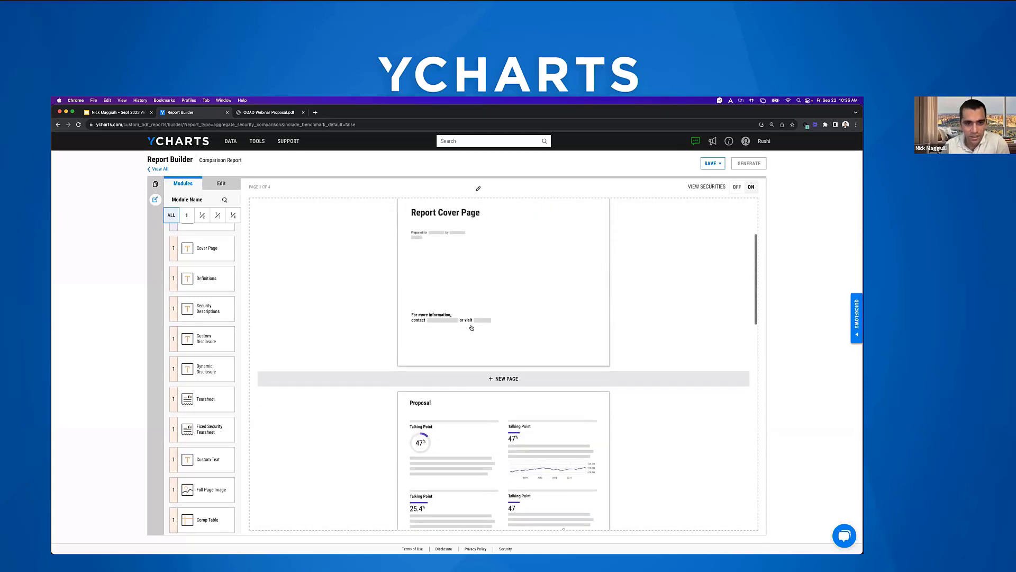
scroll(472, 328, down, 4)
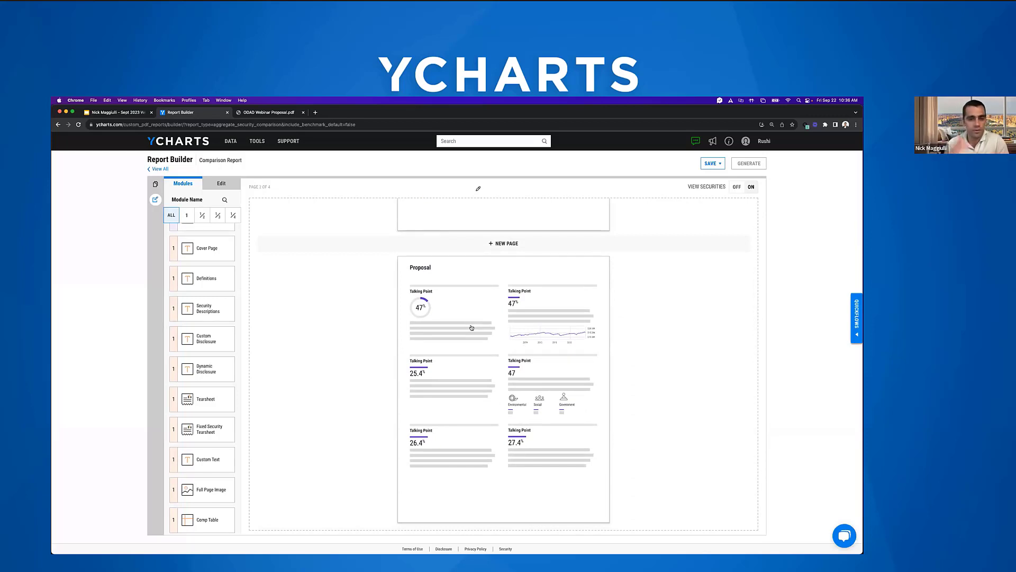
click(480, 372)
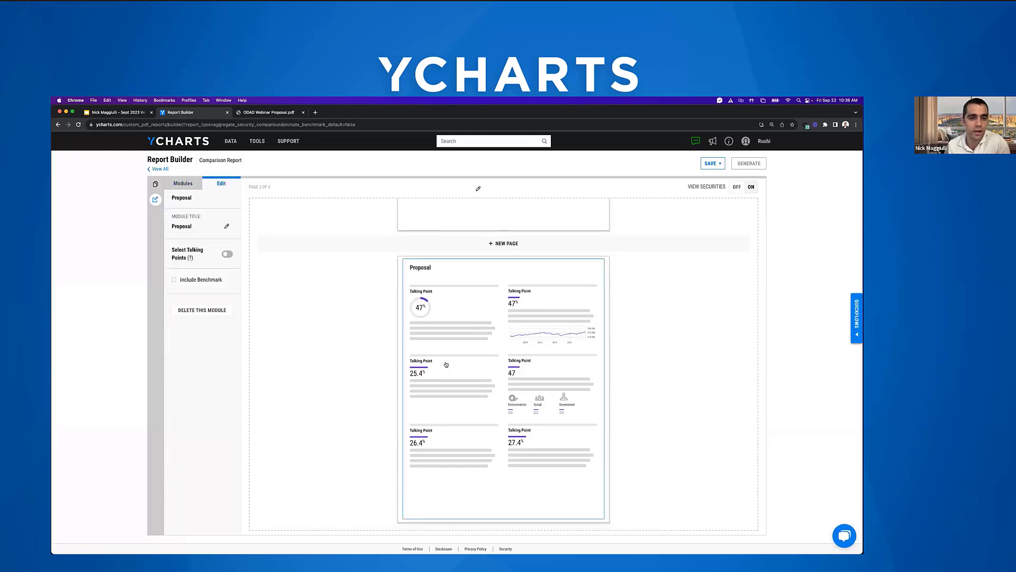
scroll(448, 361, down, 5)
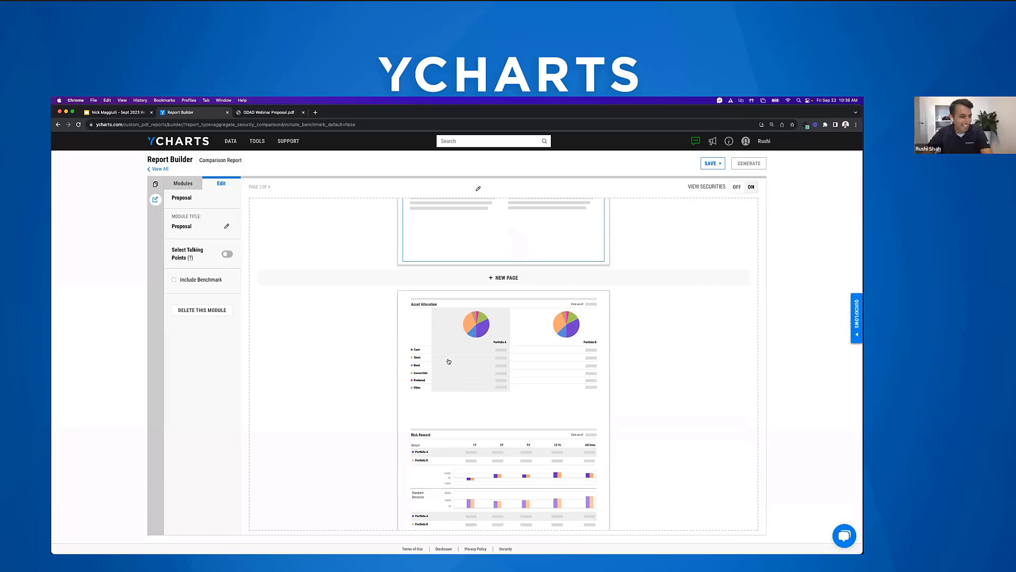
scroll(448, 361, up, 1)
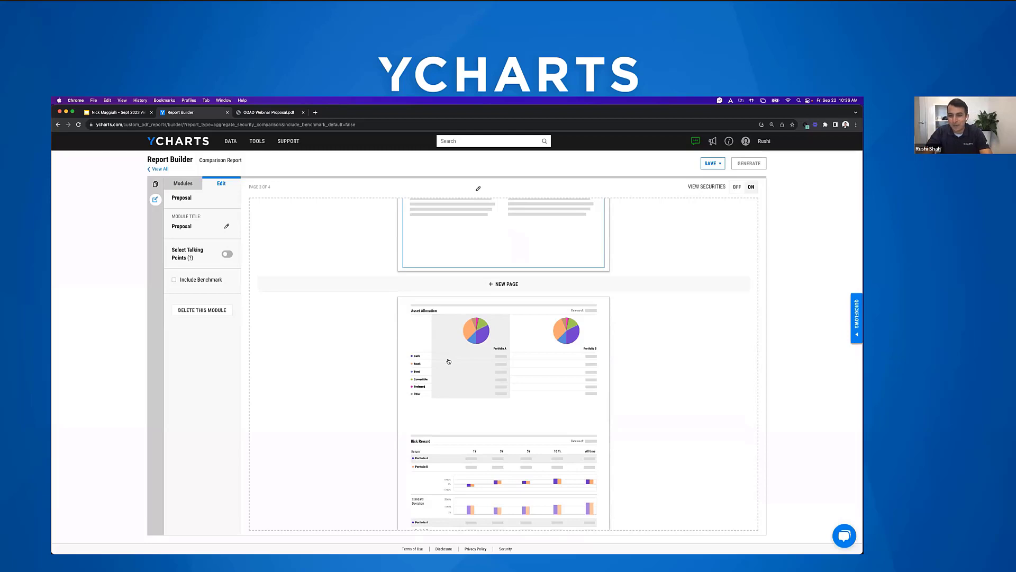
scroll(448, 361, down, 2)
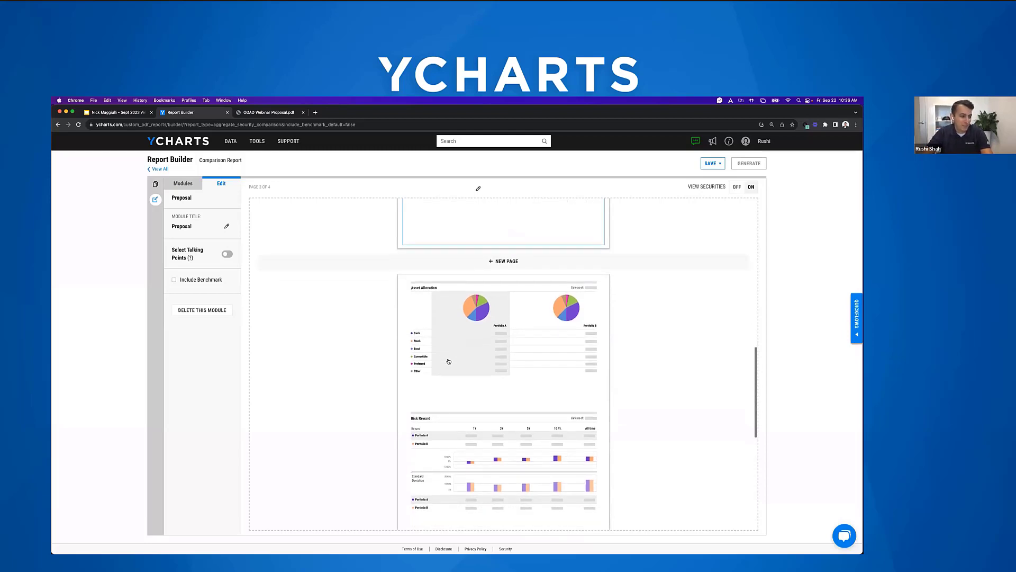
scroll(449, 361, up, 10)
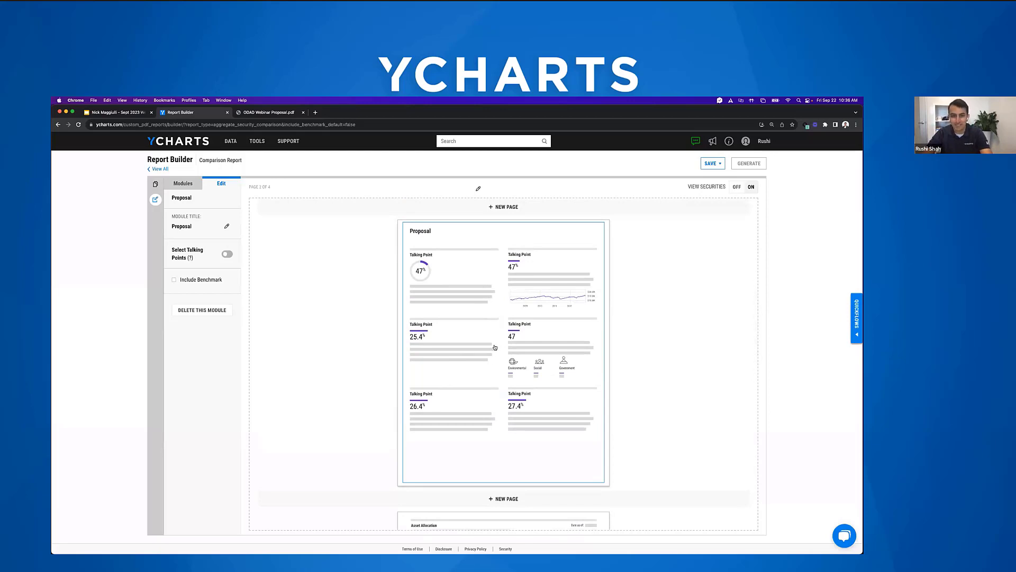
scroll(494, 341, up, 2)
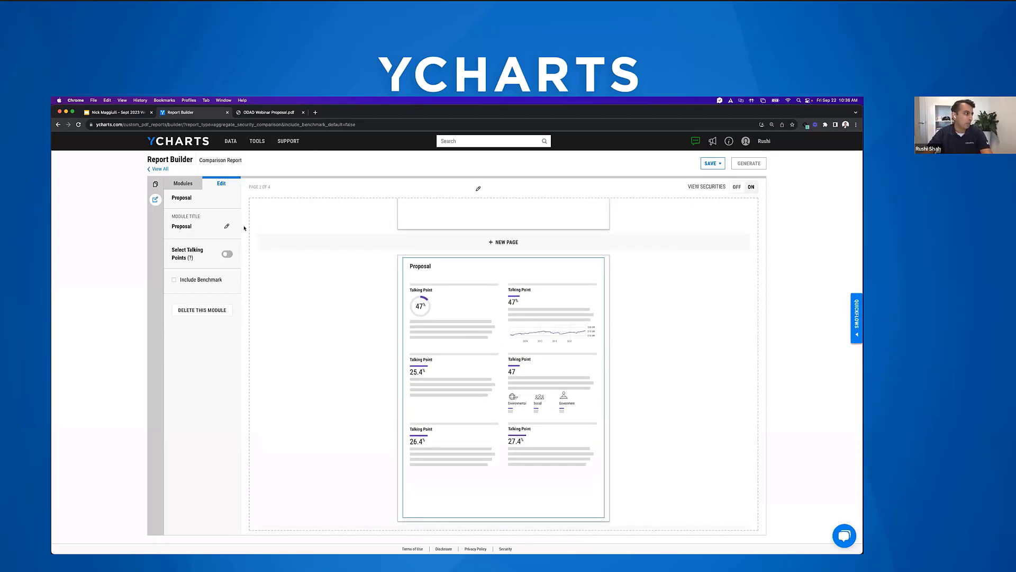
Rename the Proposal module's title to 'Important Metrics to Know'
click(226, 226)
double_click(209, 226)
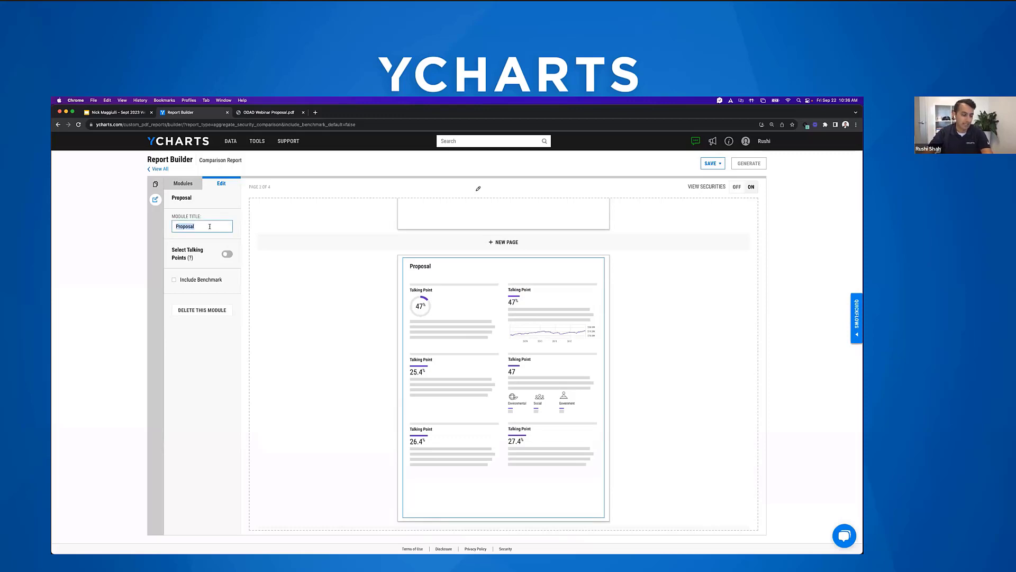
text(Importan)
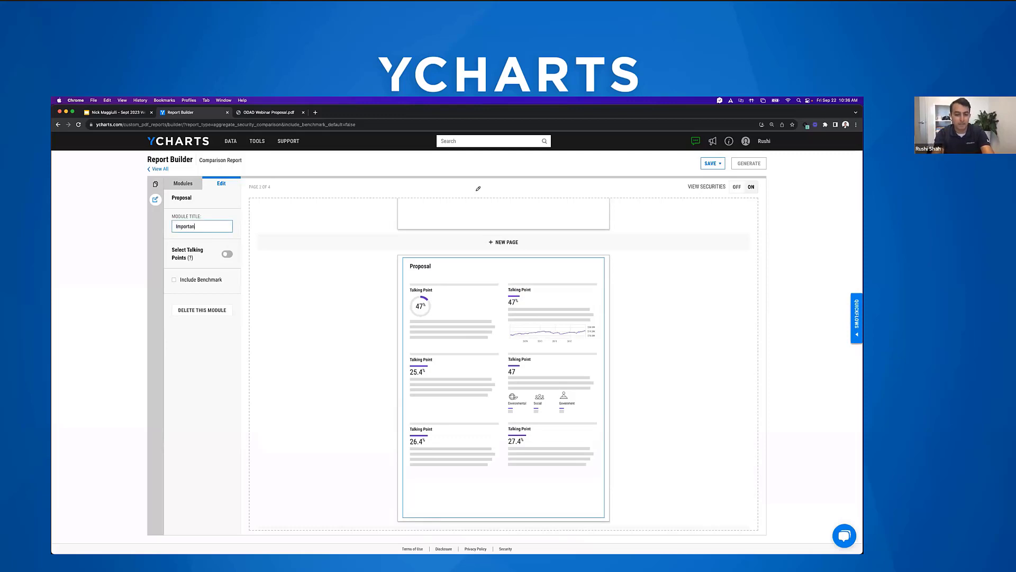
text(t Metrics to )
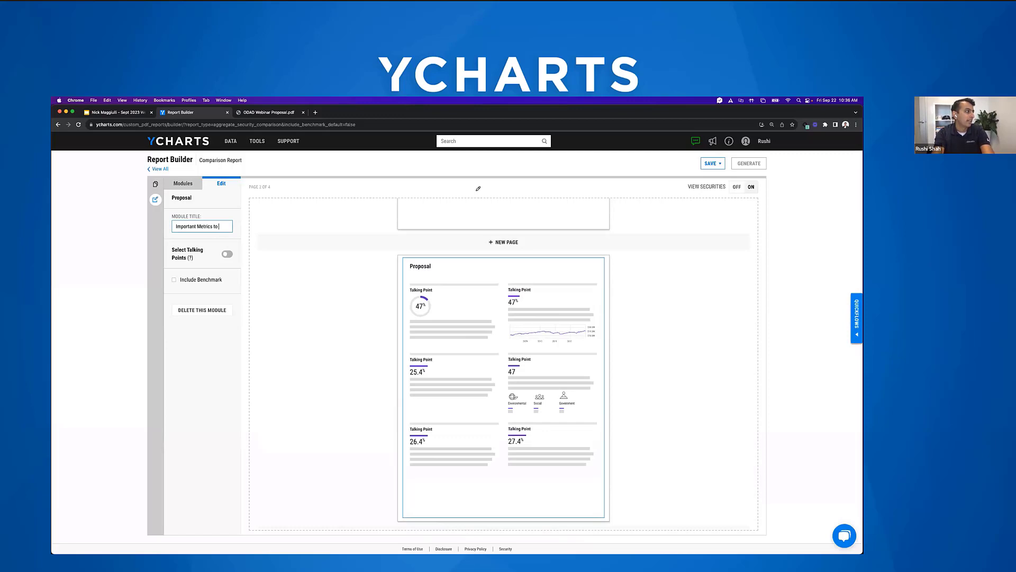
text(Know)
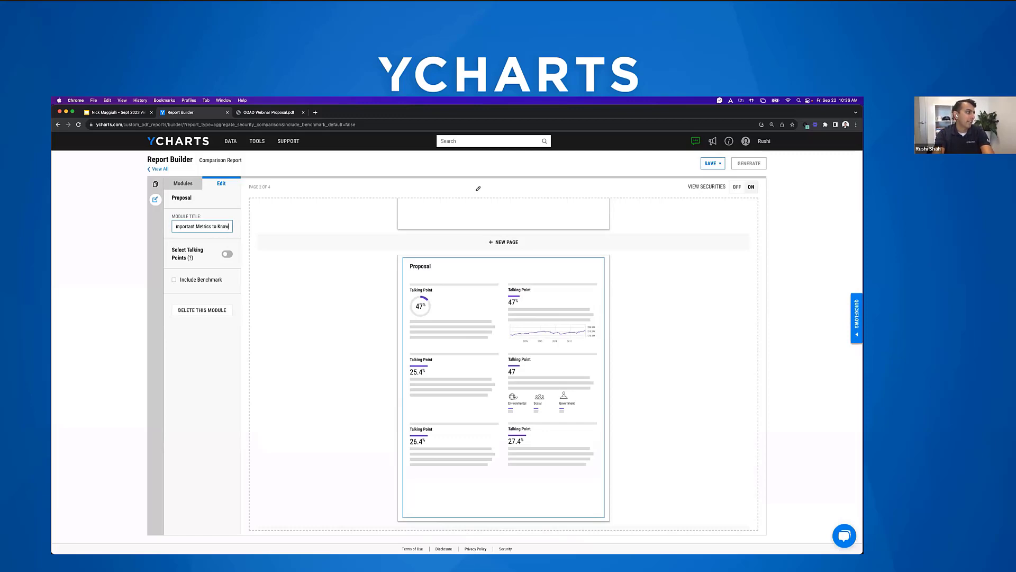
key(Return)
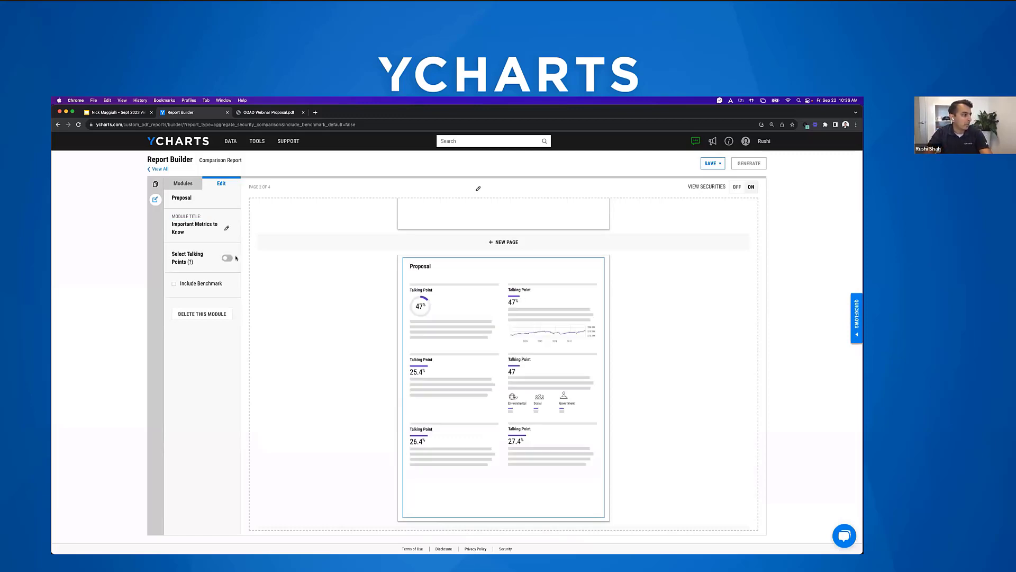
Switch the module's Select Talking Points option on
click(227, 259)
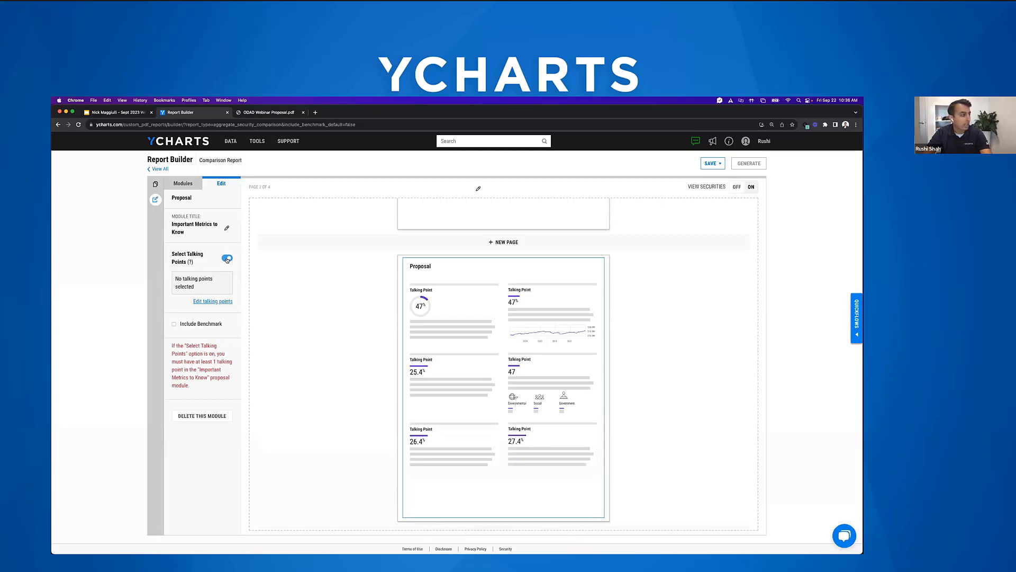
click(227, 259)
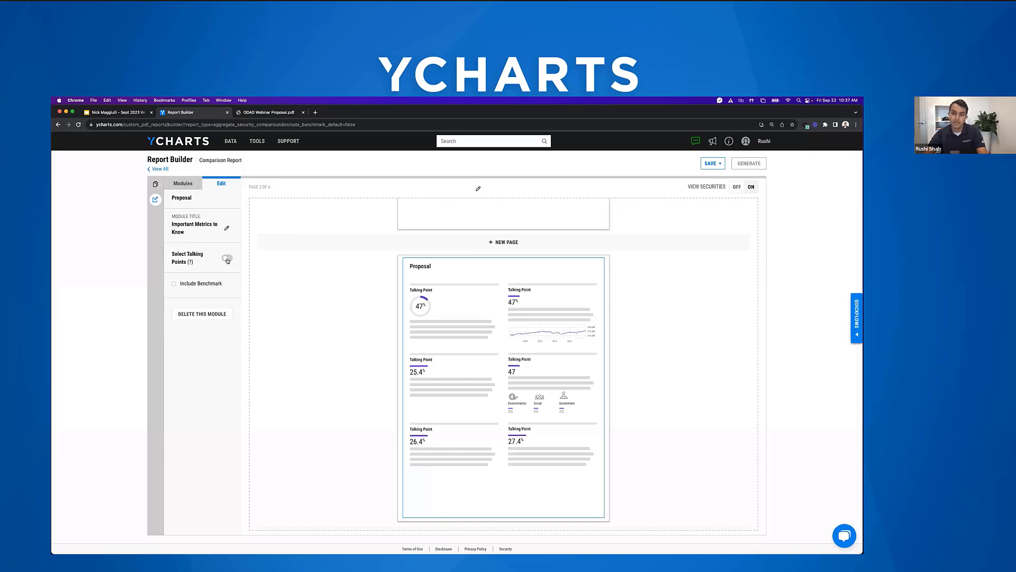
click(227, 259)
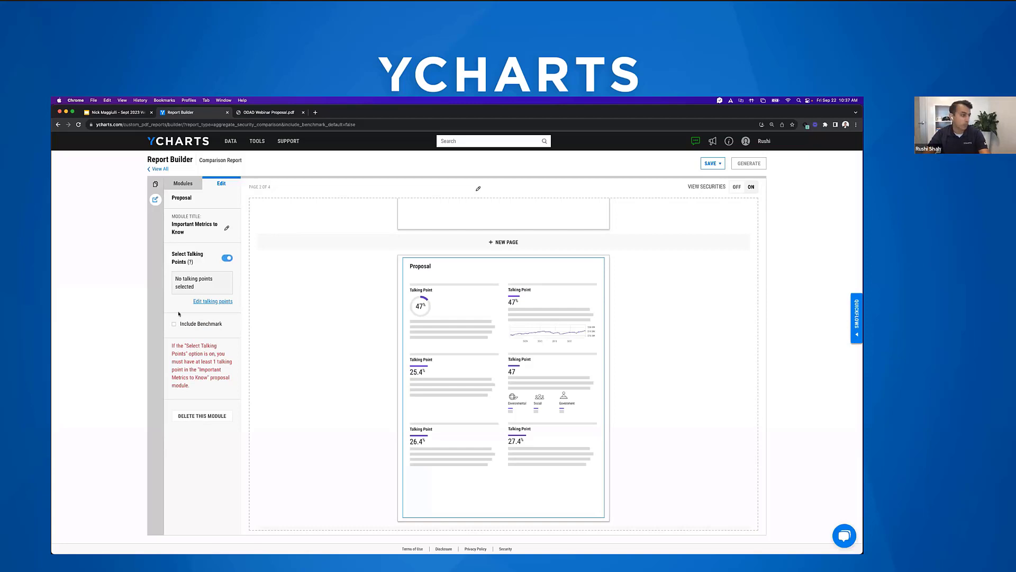
Add Stock Allocation Comparison and Long Term Exposure Comparison as talking points
click(214, 301)
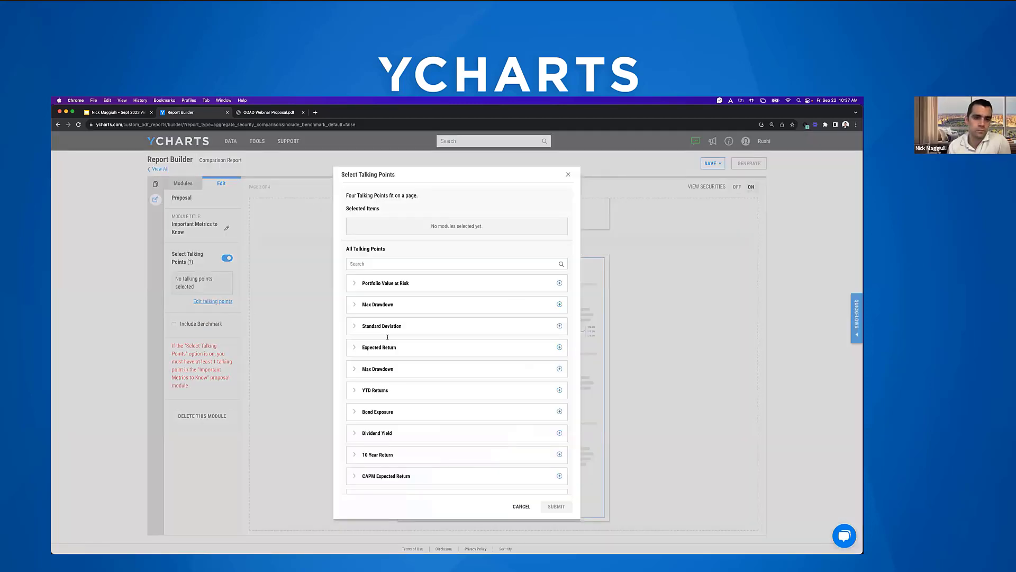
scroll(439, 375, down, 3)
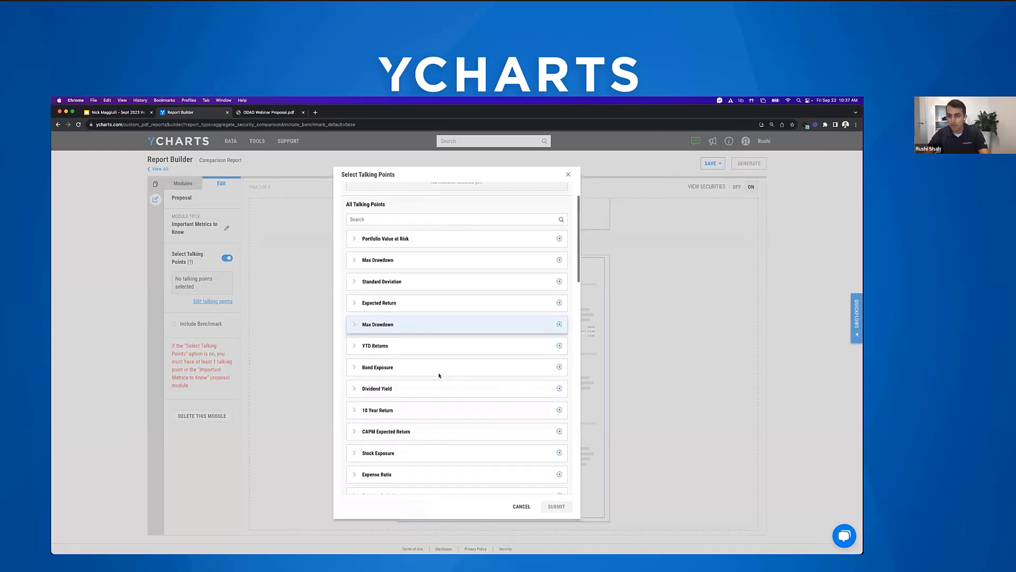
scroll(439, 375, down, 5)
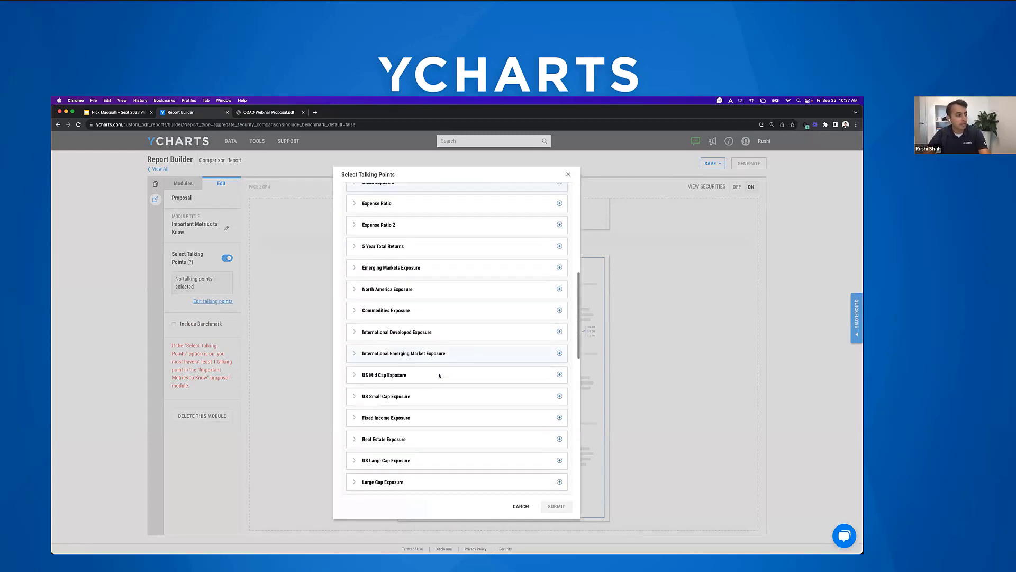
scroll(439, 375, up, 10)
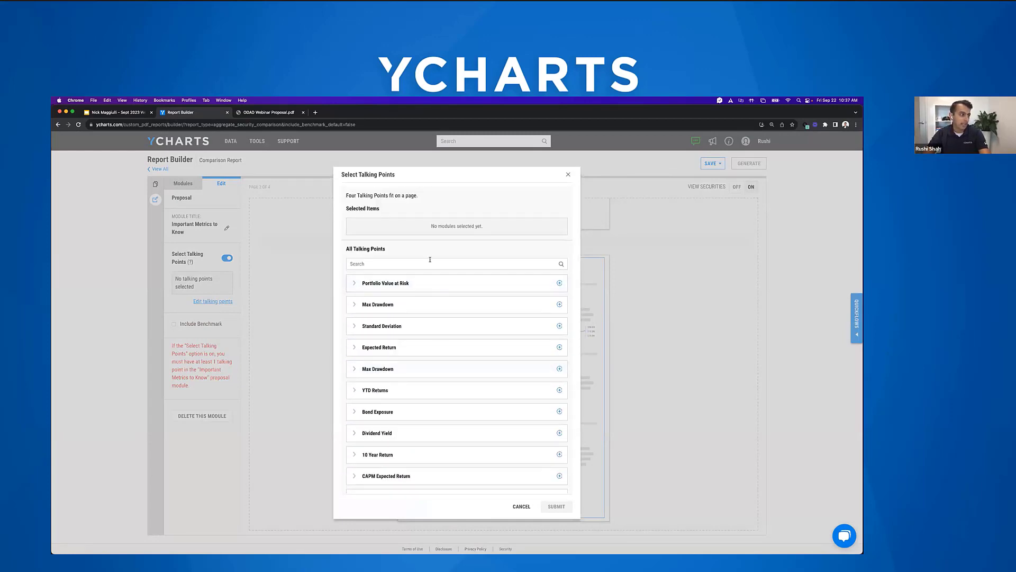
click(432, 265)
text(c)
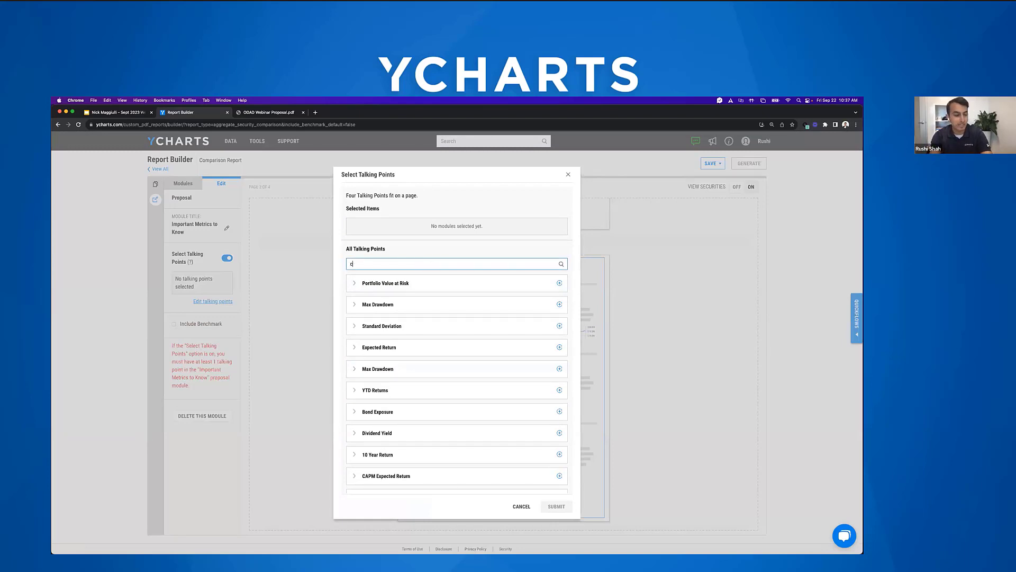
text(omparison)
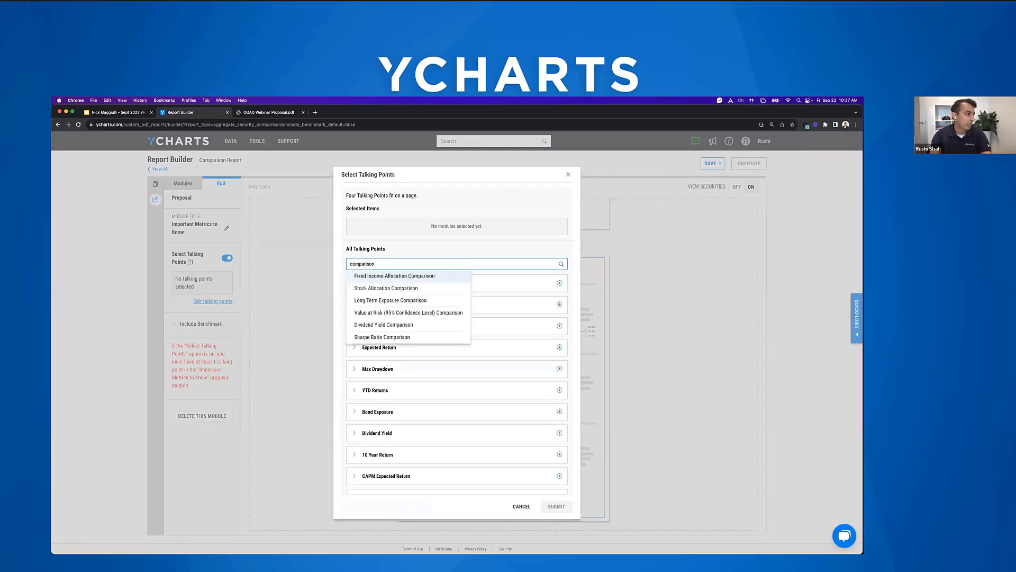
click(387, 288)
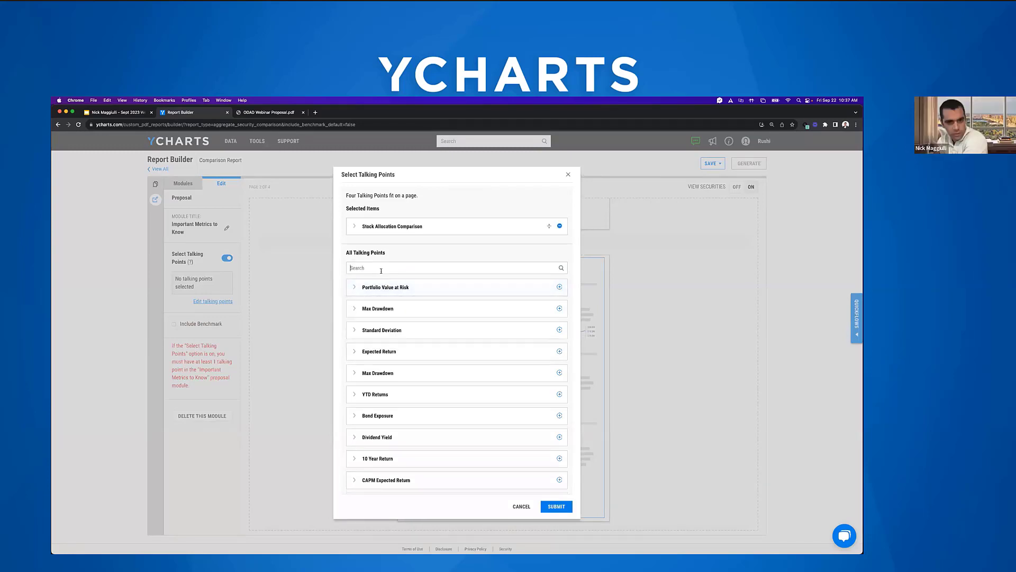
text(long)
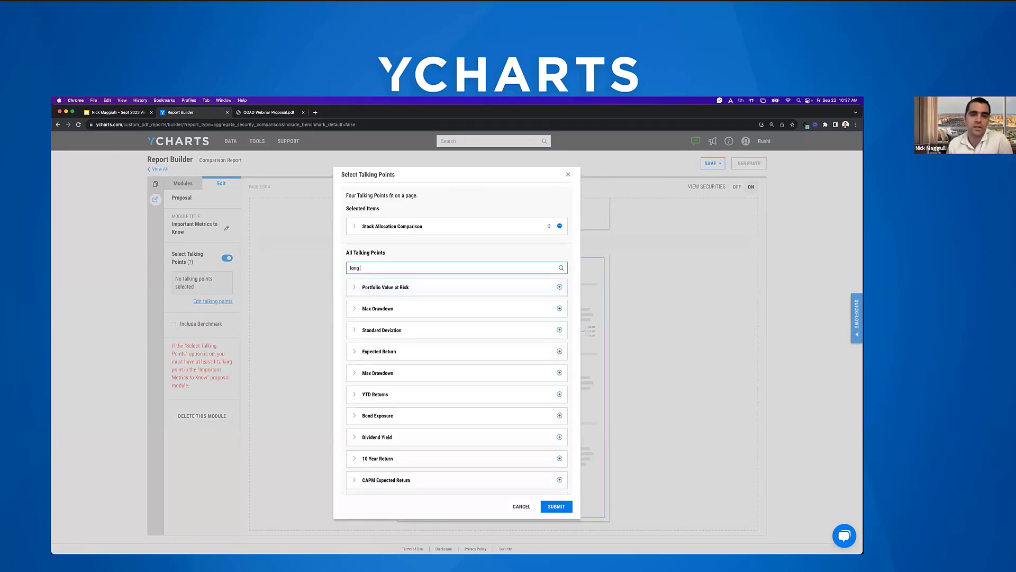
text( term exposure)
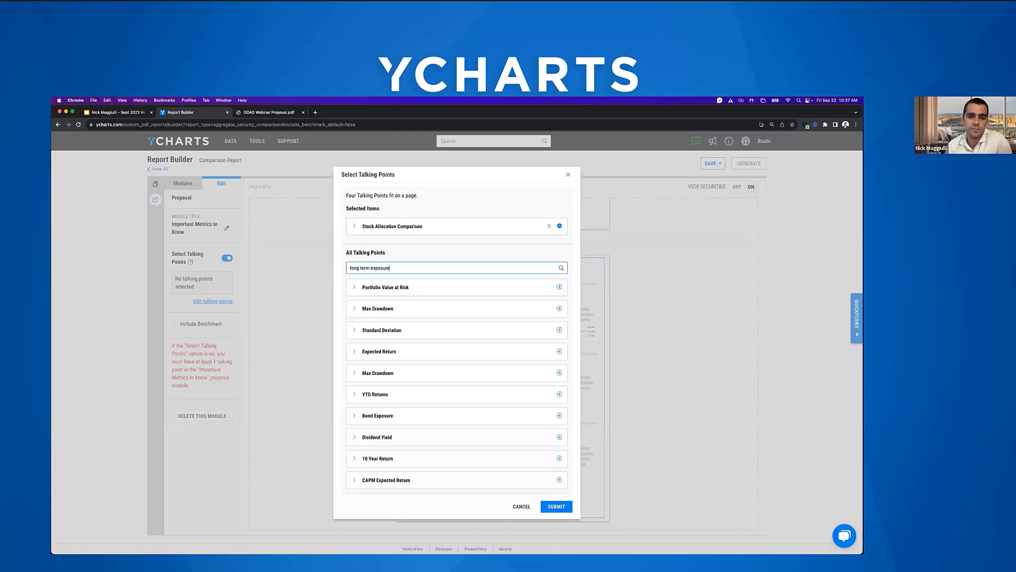
key(Return)
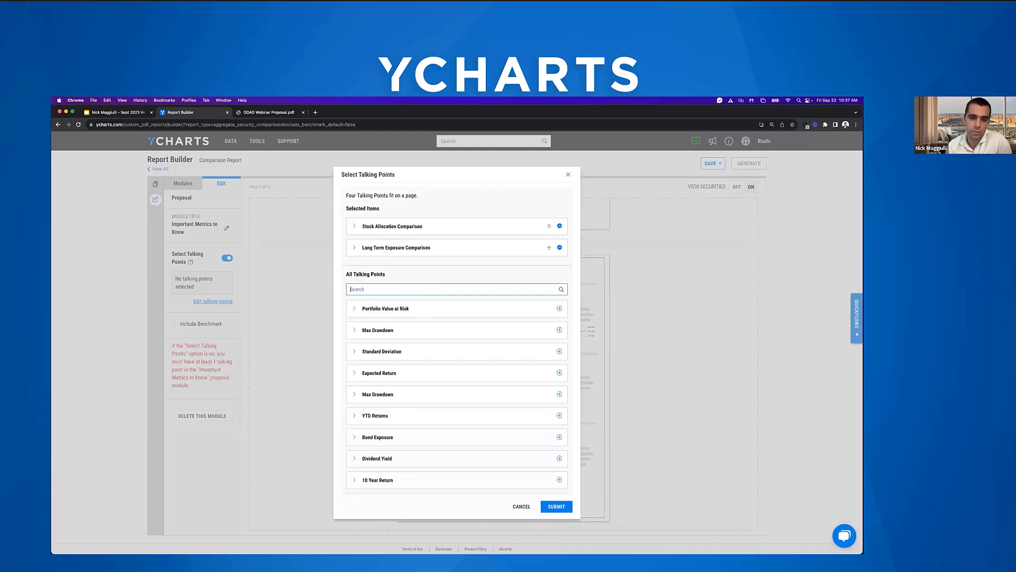
Add Sharpe Ratio Comparison and Dividend Yield Comparison as talking points
text(sharpe)
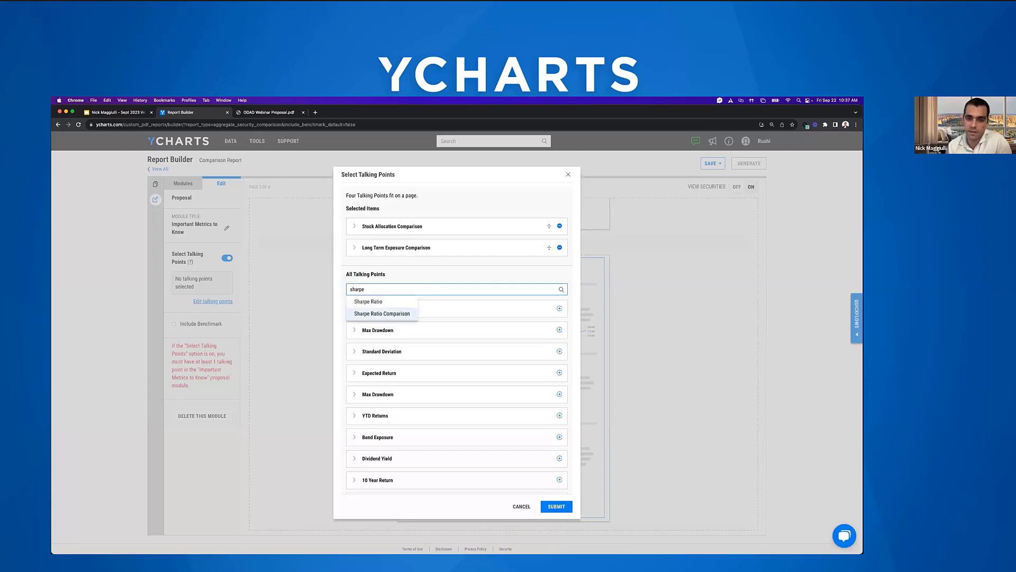
key(Down)
key(Return)
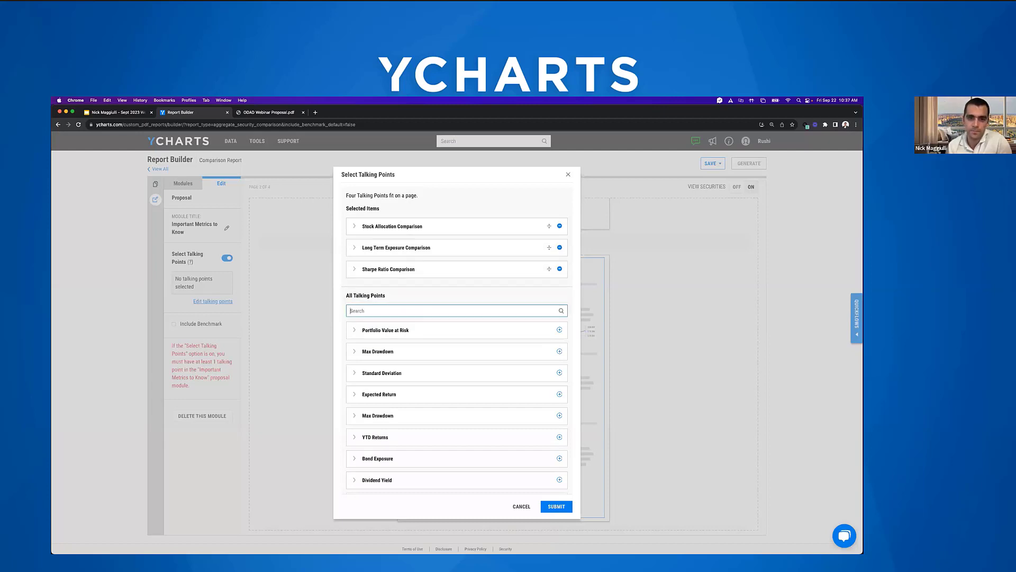
text(dv)
click(383, 322)
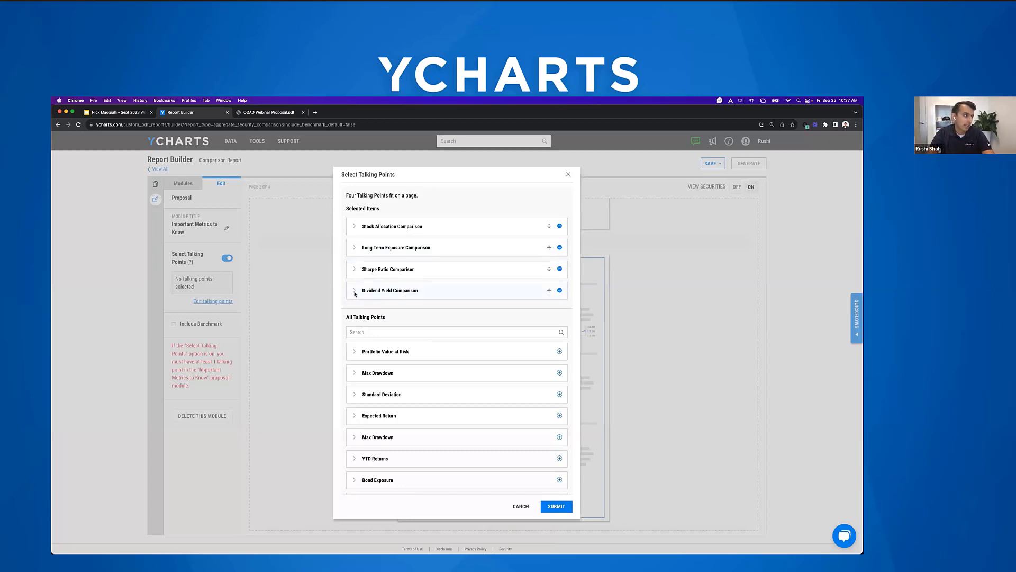
Review the Stock Allocation and Long Term Exposure texts unchanged, then submit the four talking points
click(355, 227)
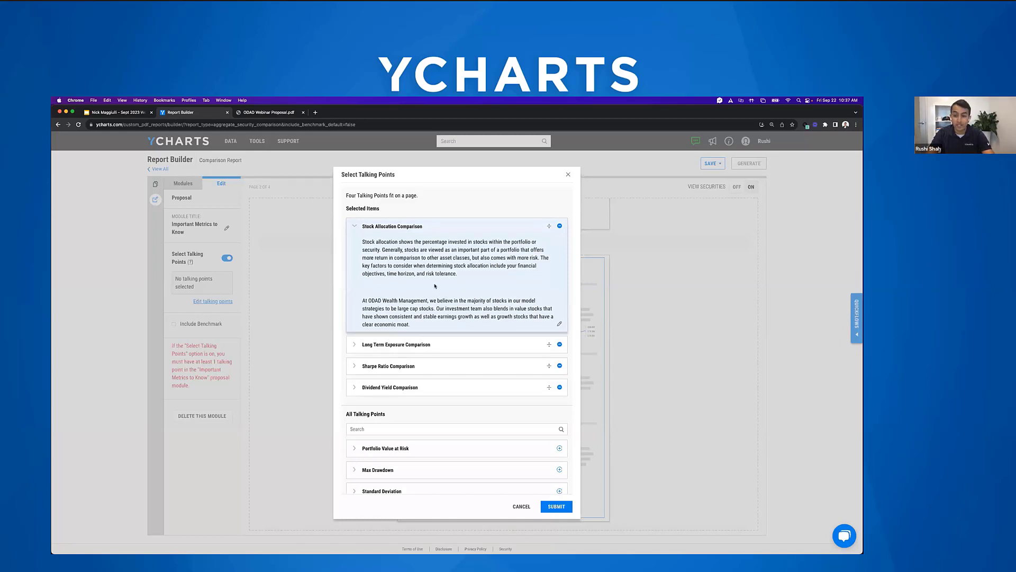
click(560, 324)
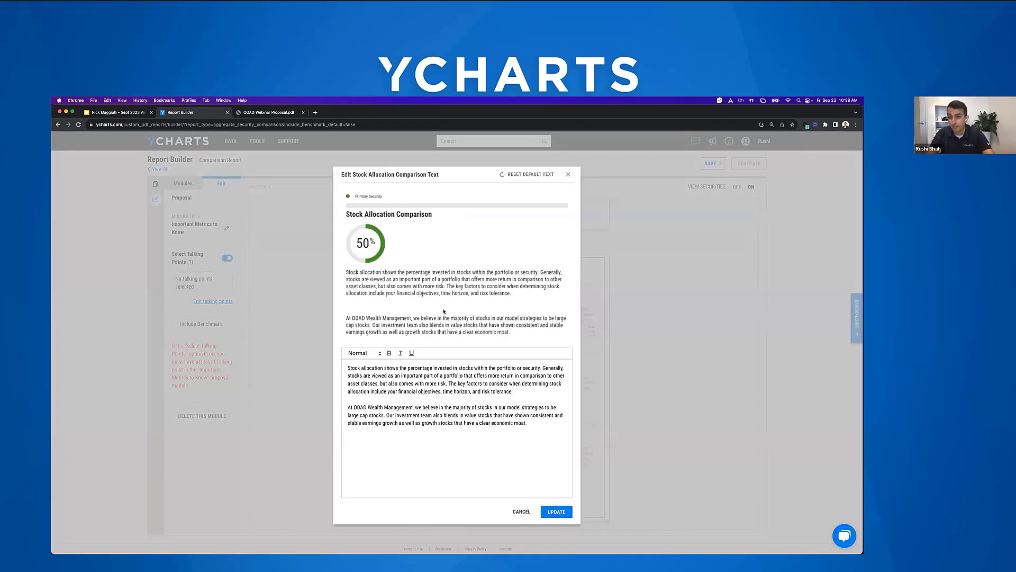
click(522, 511)
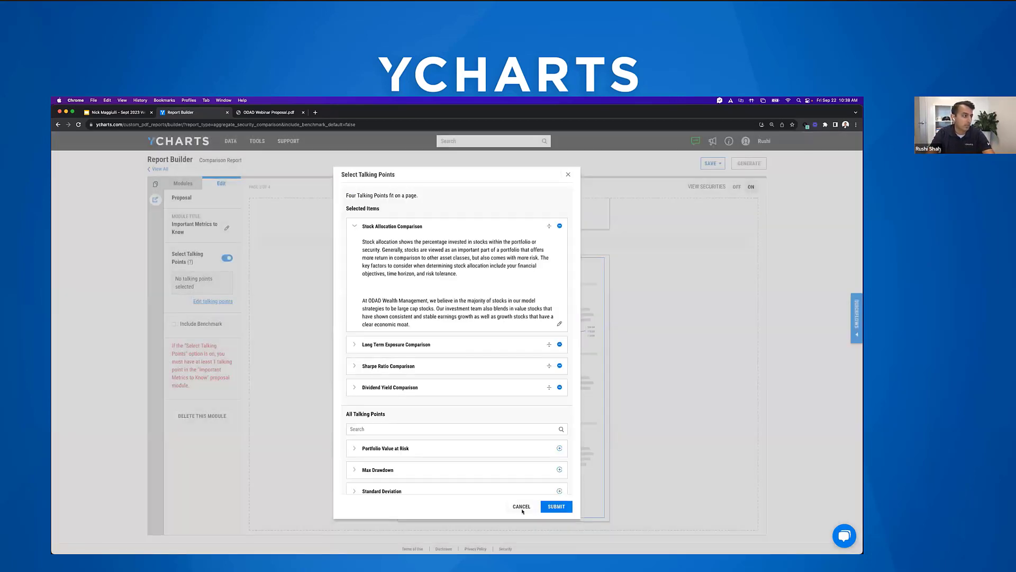
click(356, 345)
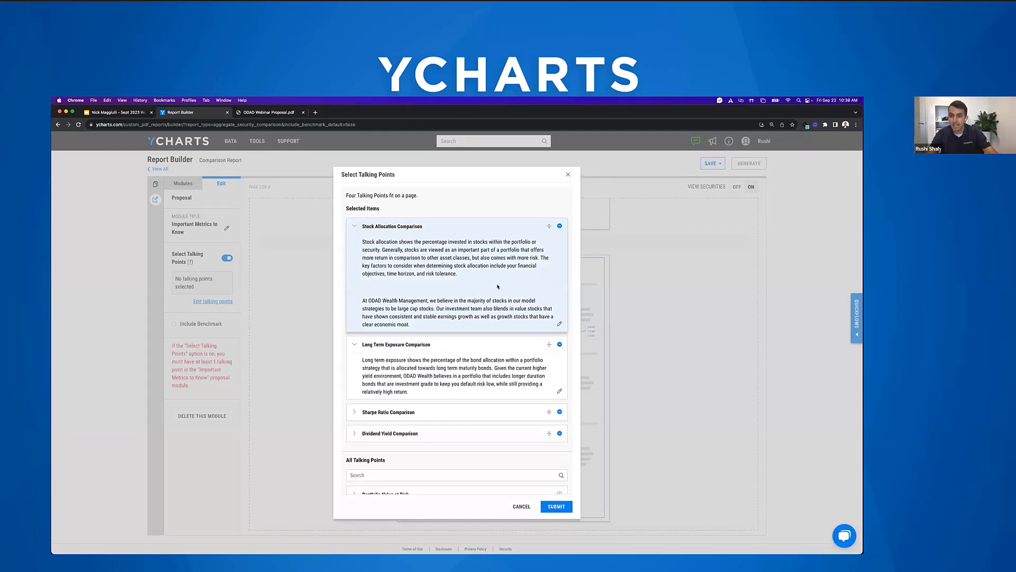
scroll(498, 297, down, 1)
scroll(508, 344, up, 1)
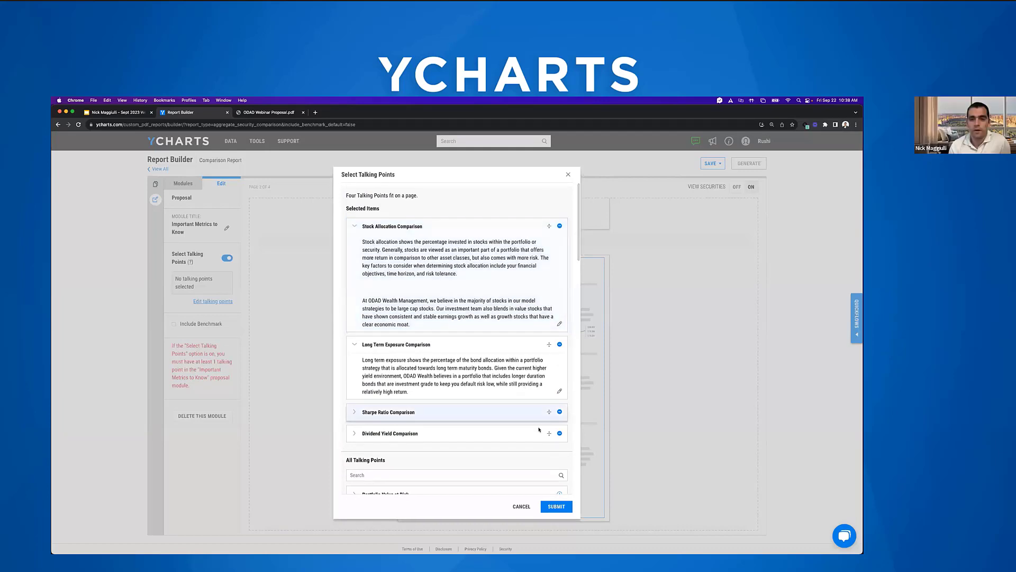
click(556, 507)
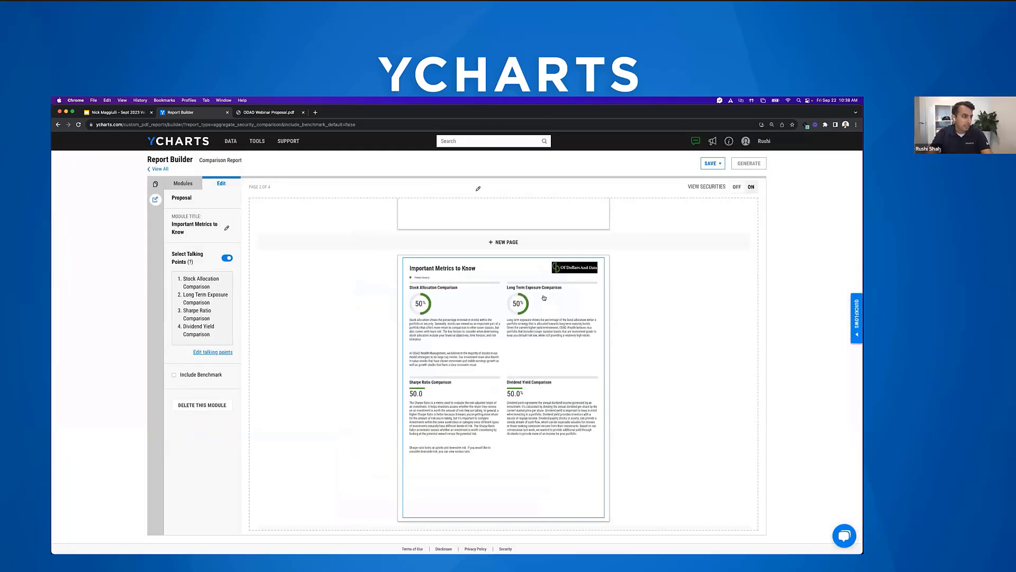
scroll(518, 347, down, 5)
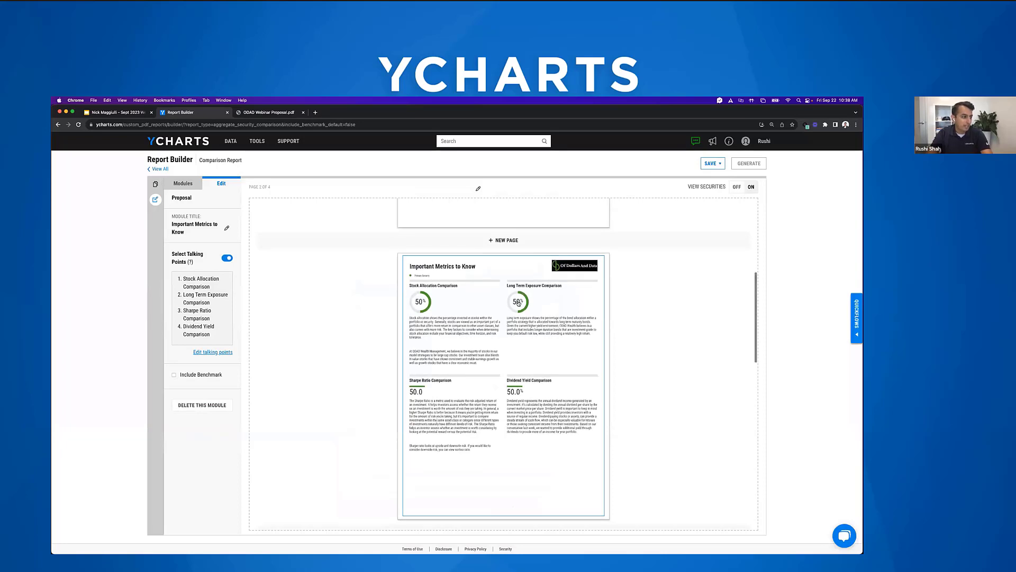
scroll(518, 304, up, 10)
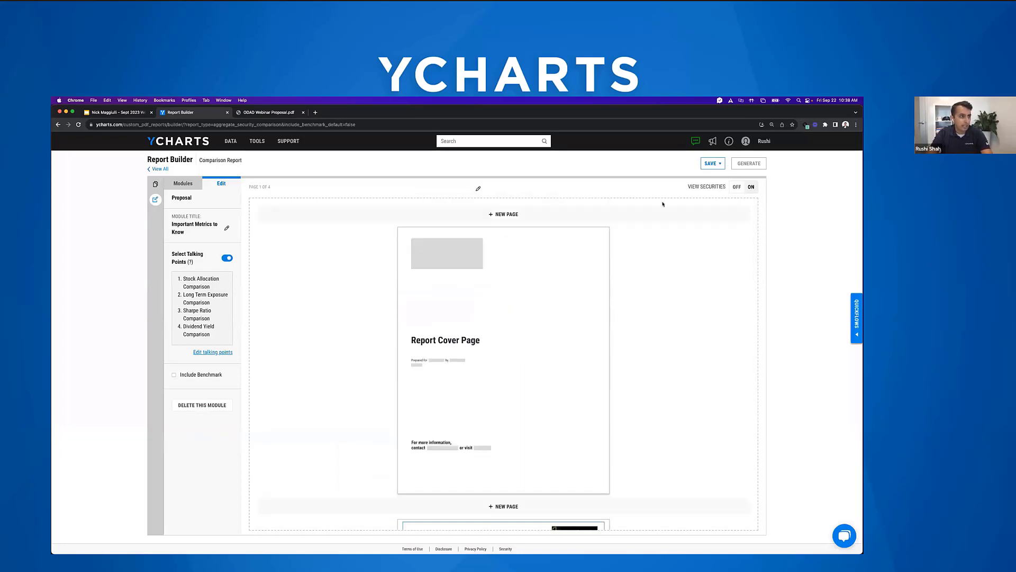
scroll(579, 338, down, 3)
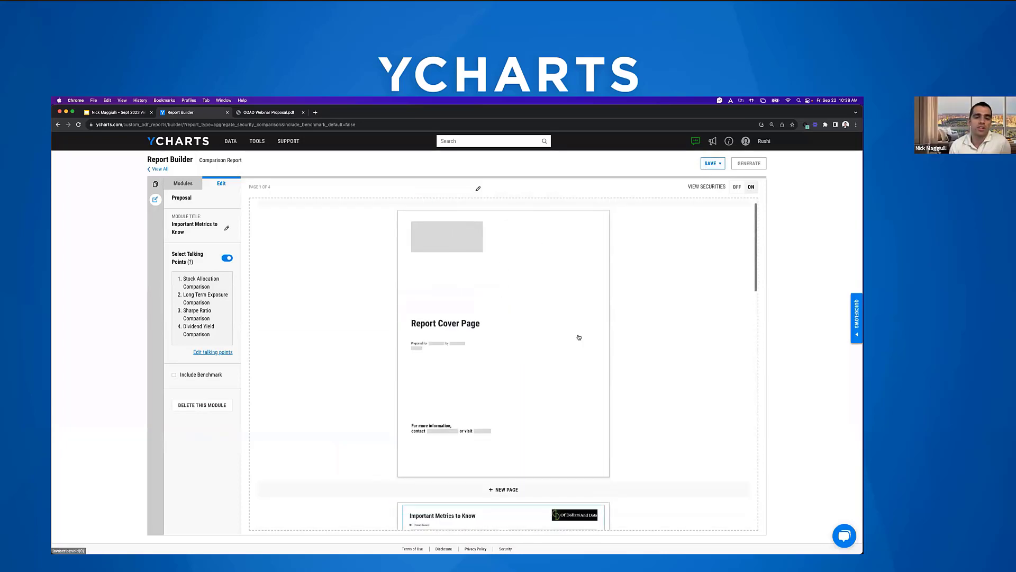
scroll(579, 337, down, 1)
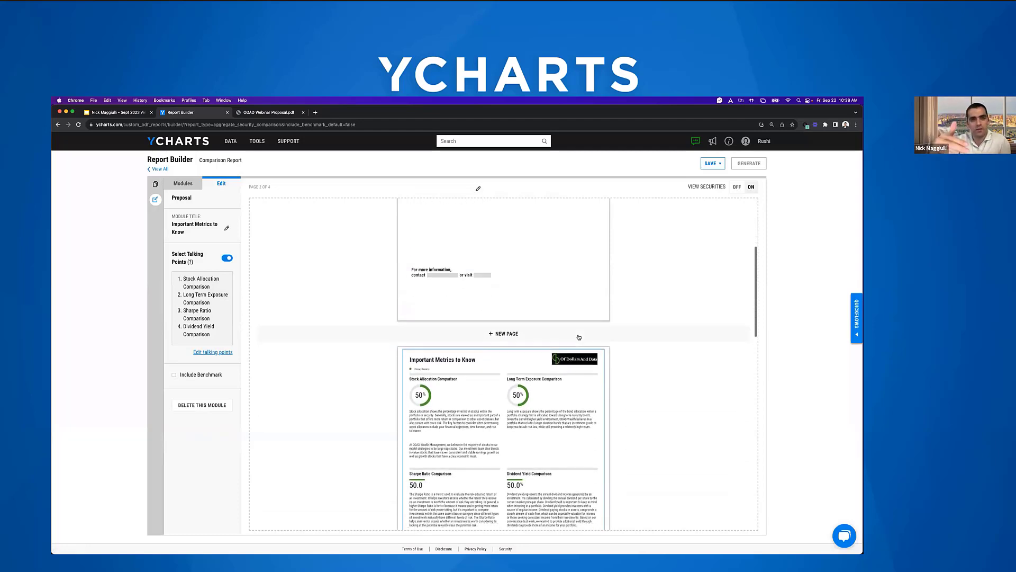
scroll(579, 337, down, 2)
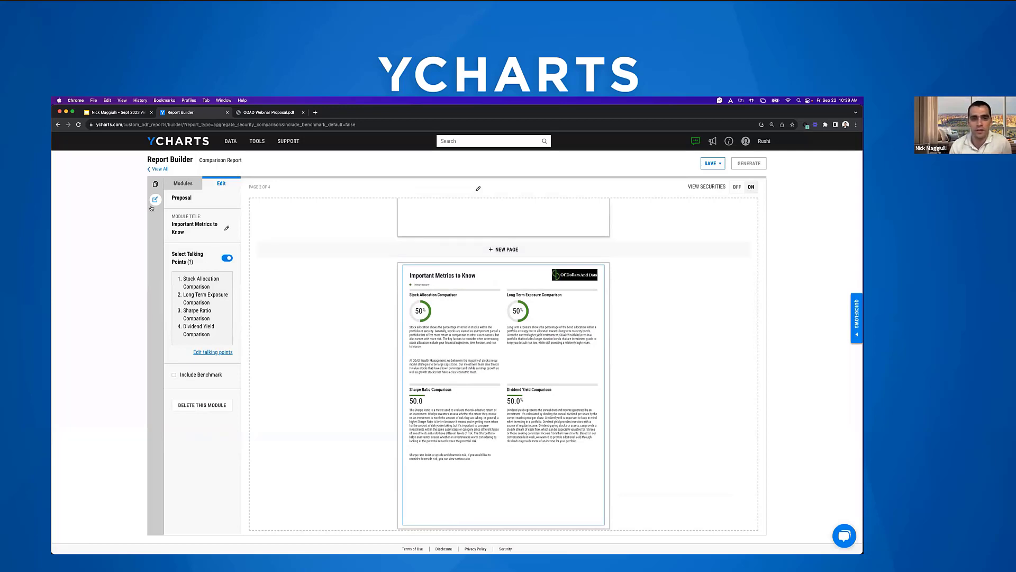
scroll(420, 309, down, 1)
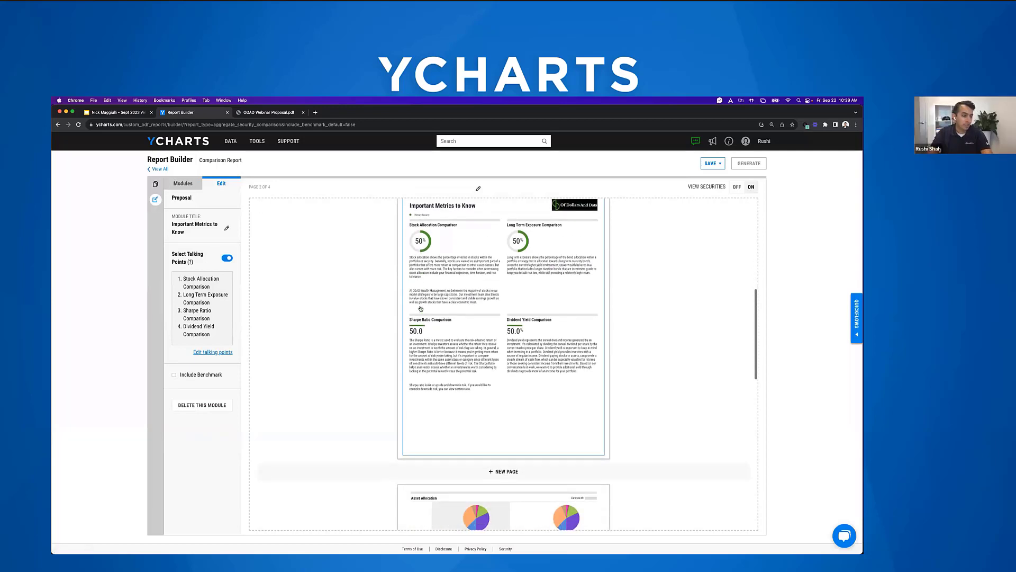
scroll(421, 309, up, 1)
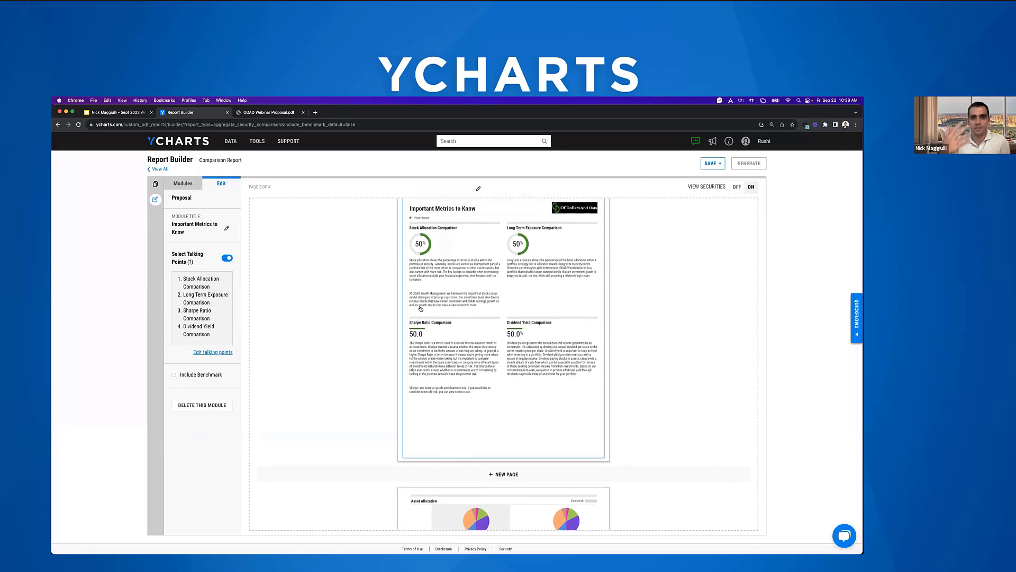
scroll(421, 309, up, 1)
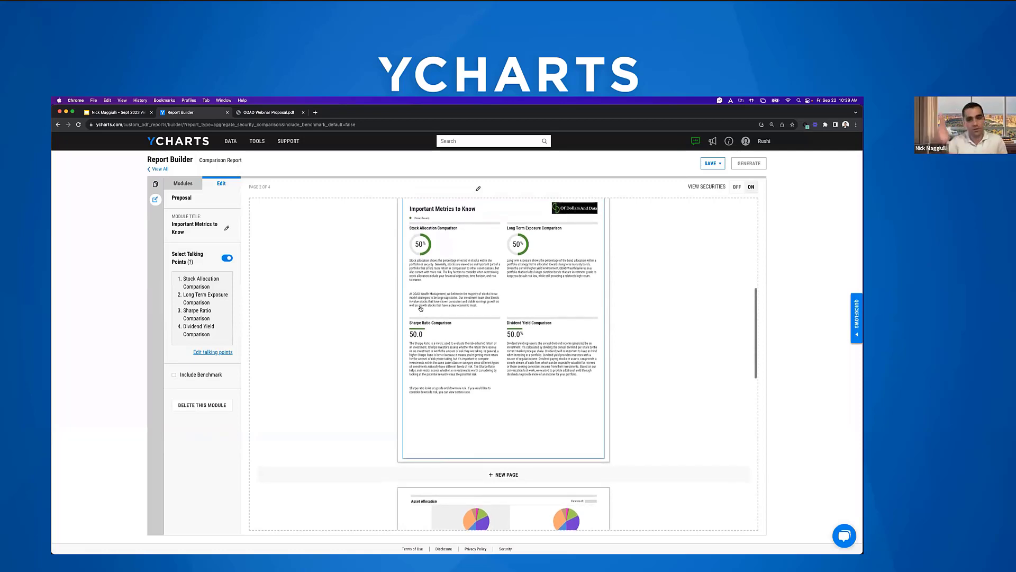
scroll(421, 308, up, 5)
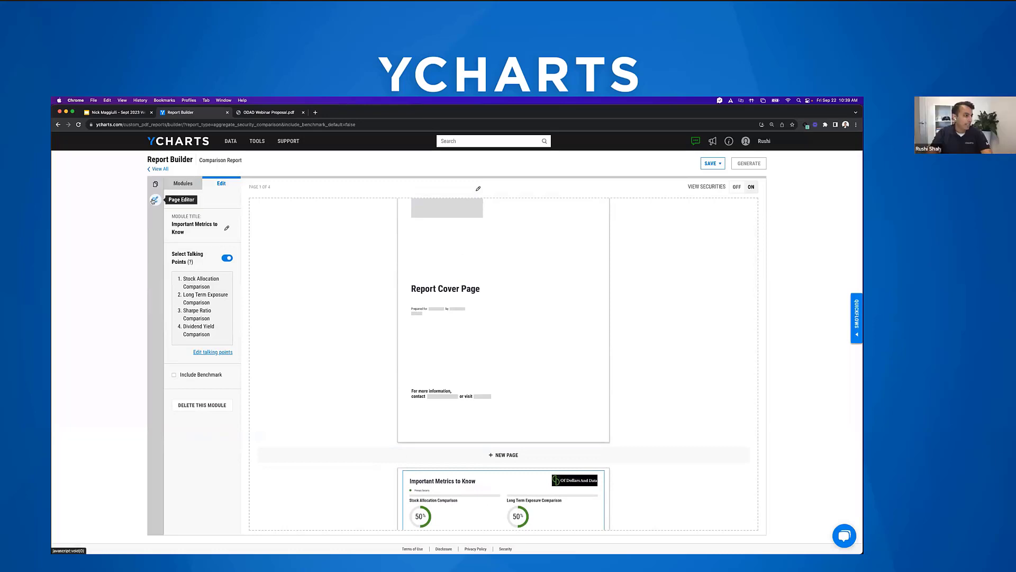
Return from Report Preview to the Page Editor and browse the Modules list
click(154, 184)
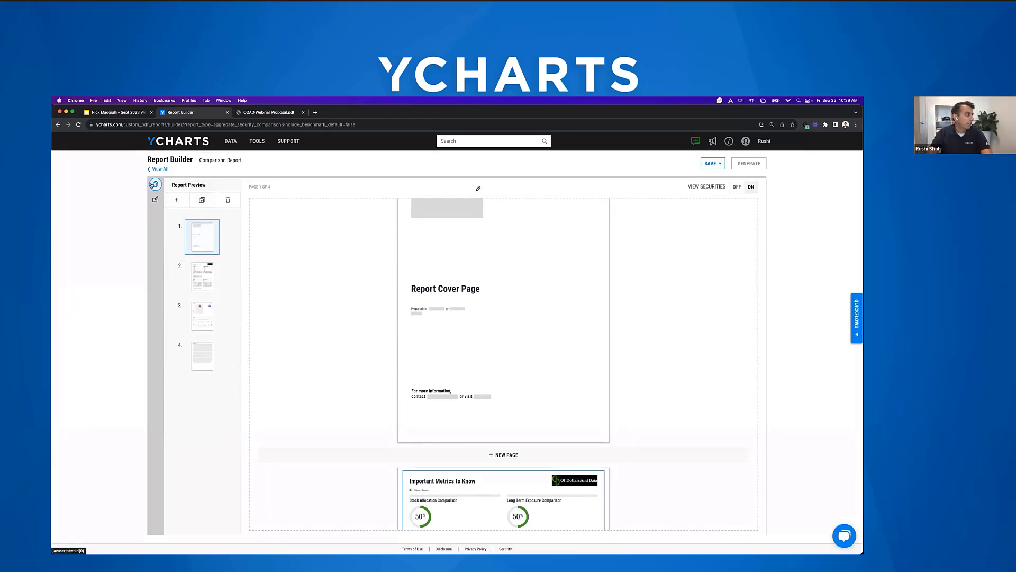
click(155, 199)
click(180, 188)
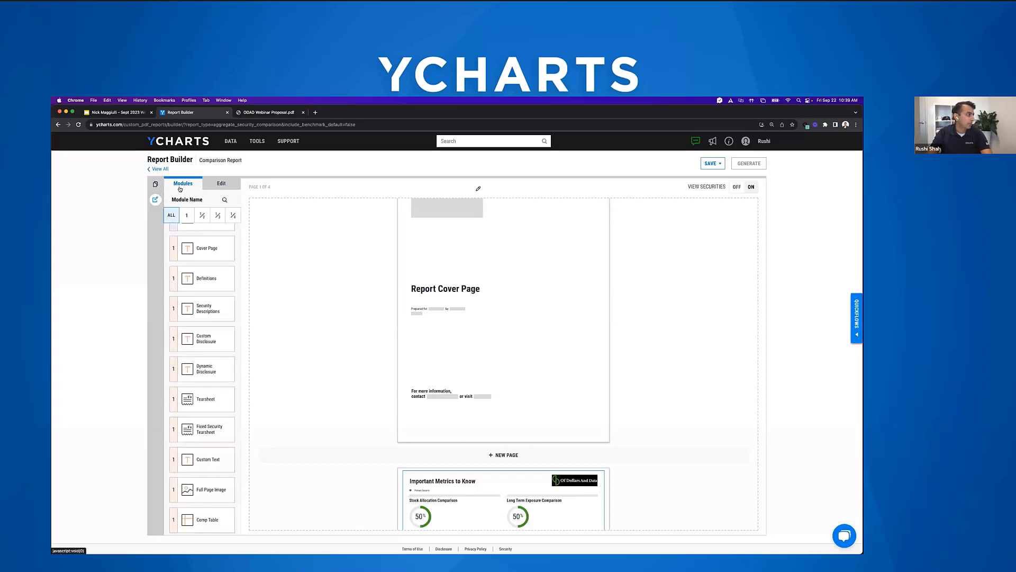
scroll(205, 366, down, 3)
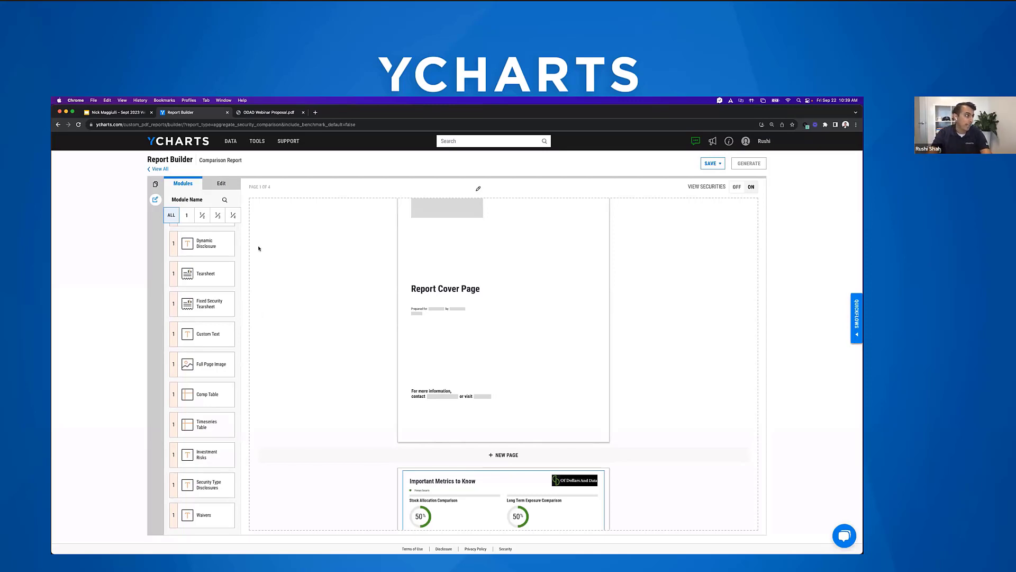
Switch to the ODAD Webinar Proposal PDF and scroll down to the page 7 Investment Proposal cover
click(263, 113)
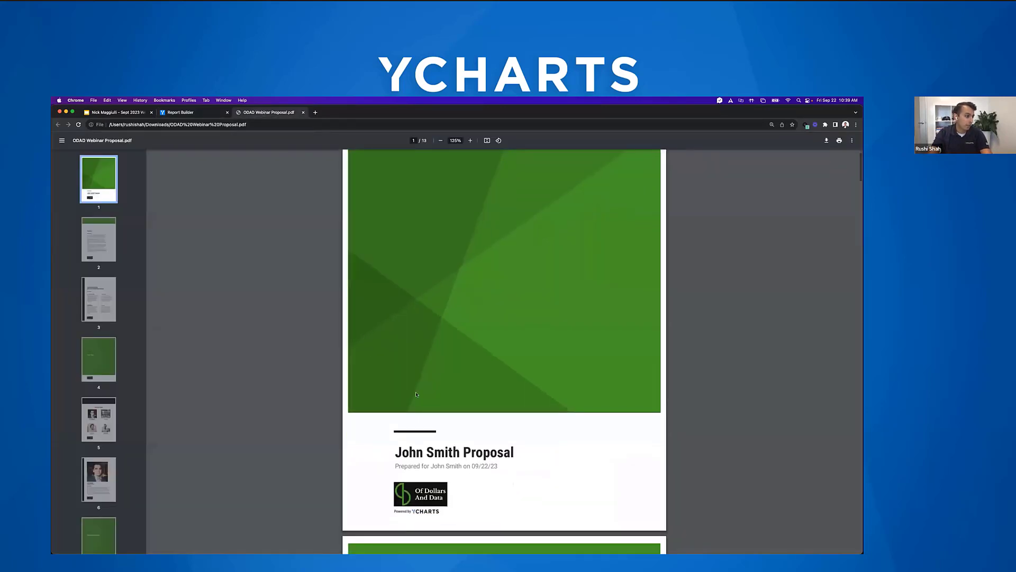
scroll(484, 309, down, 1)
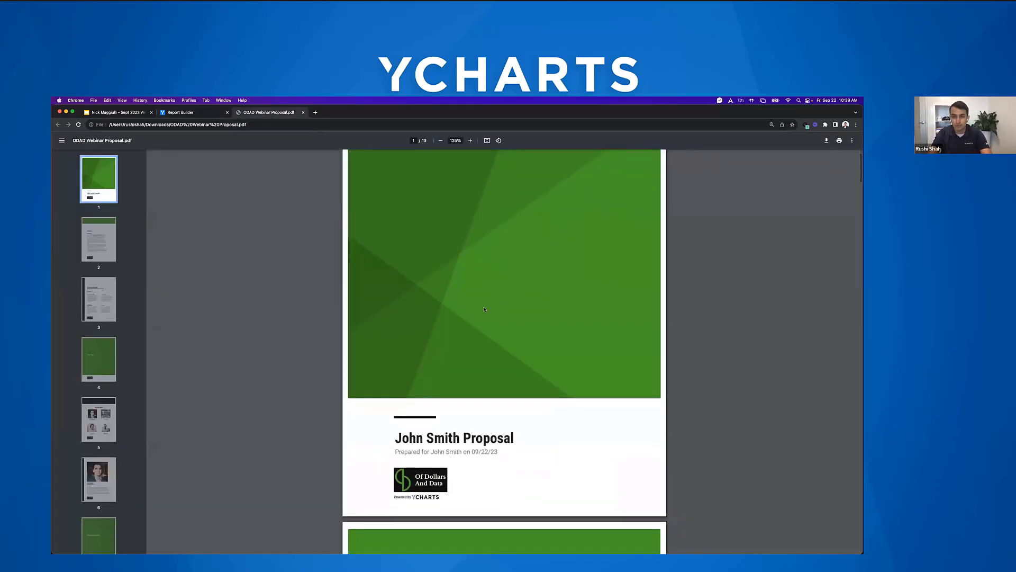
scroll(464, 361, down, 3)
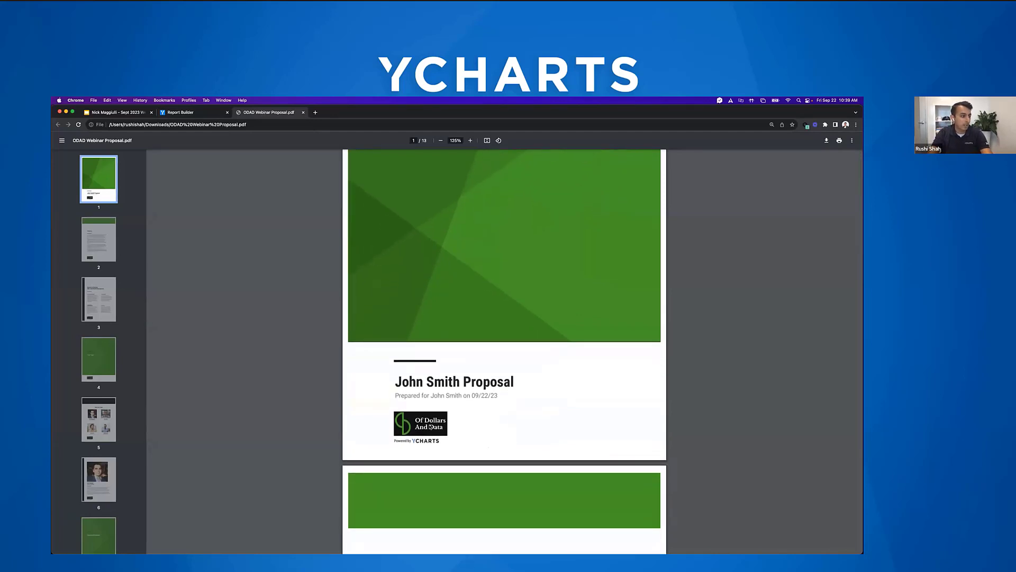
scroll(422, 420, down, 5)
scroll(422, 420, down, 2)
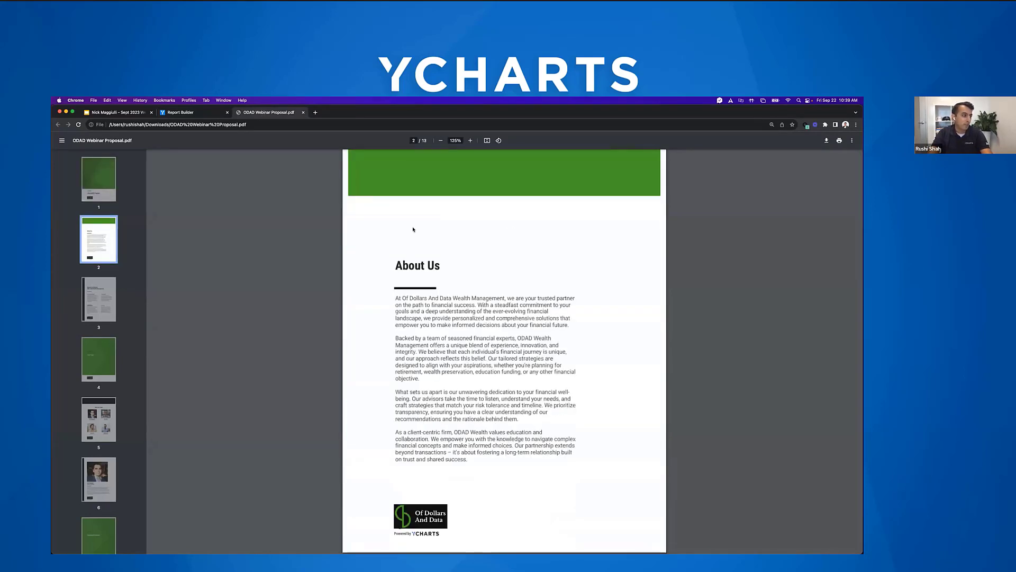
scroll(465, 351, down, 7)
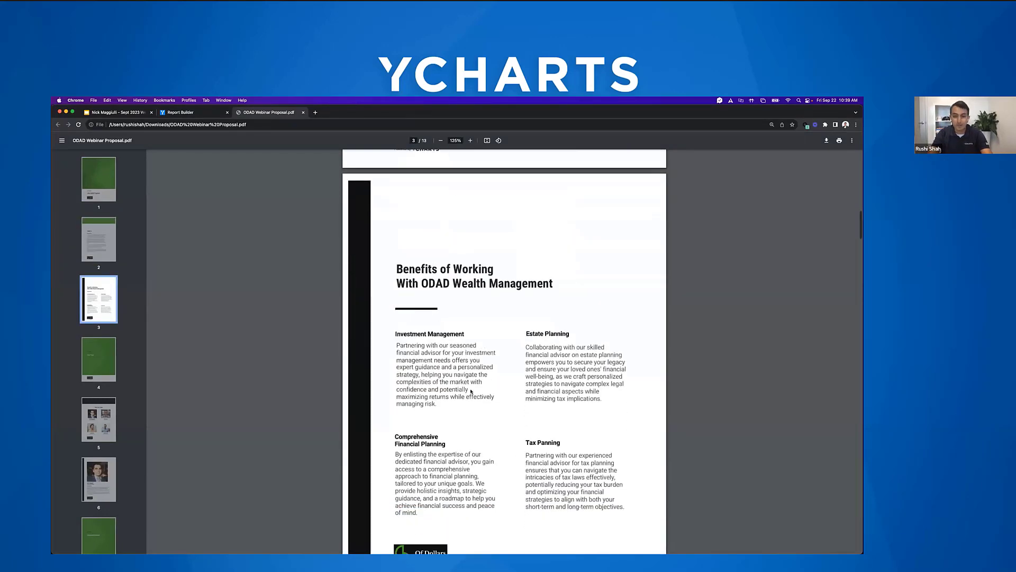
scroll(471, 390, down, 2)
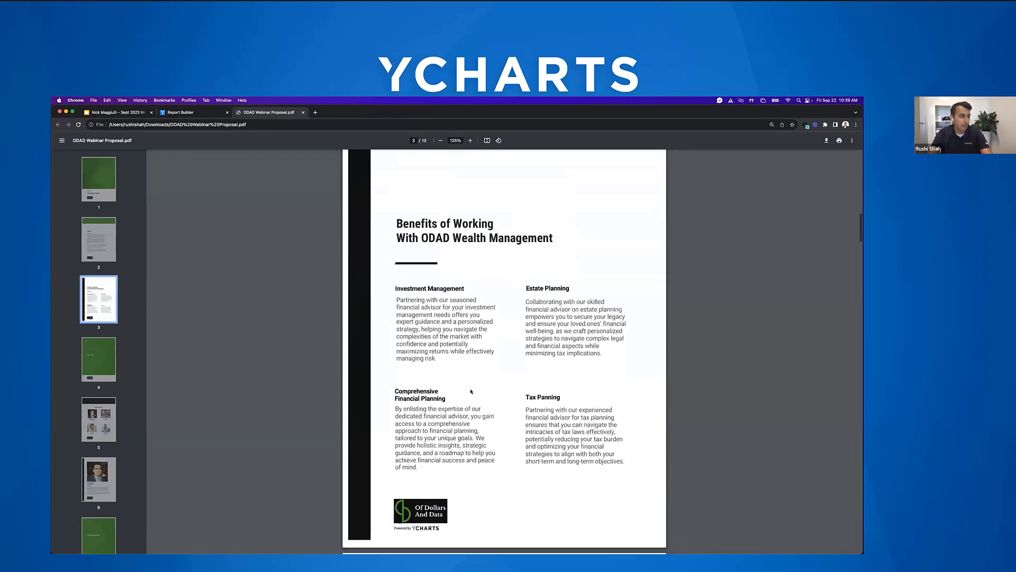
scroll(471, 391, down, 10)
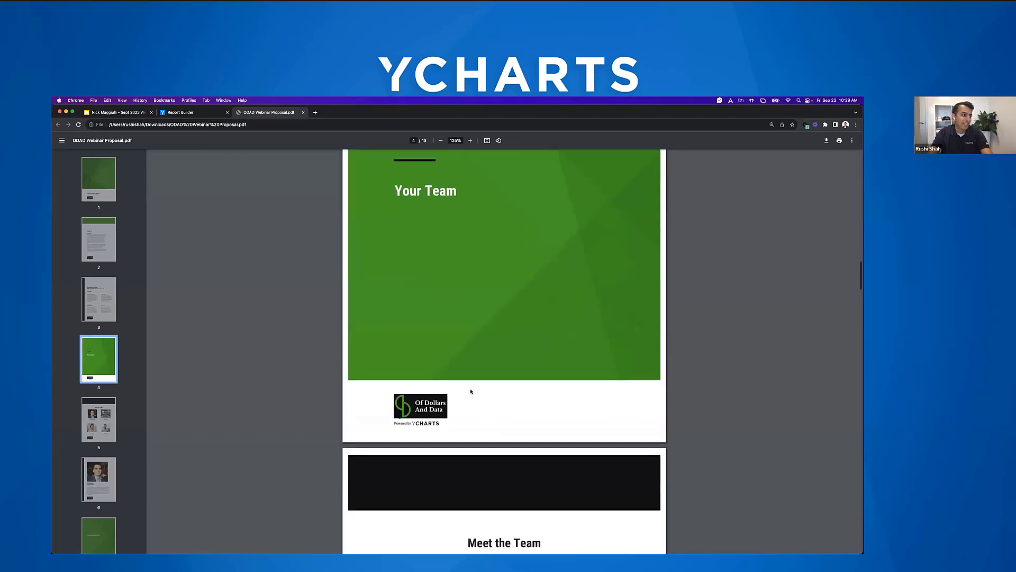
scroll(471, 391, down, 6)
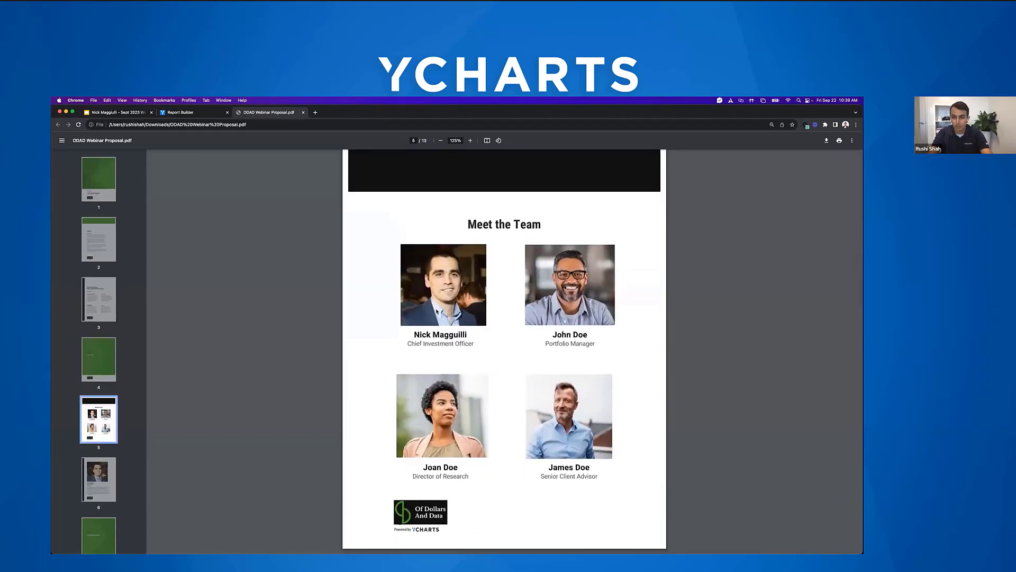
scroll(437, 312, down, 1)
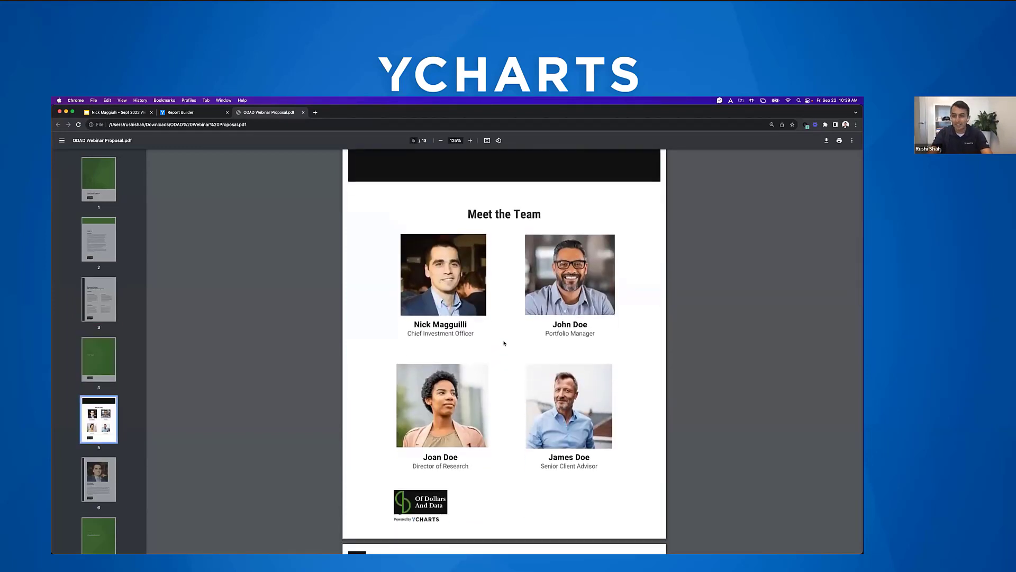
scroll(504, 343, down, 8)
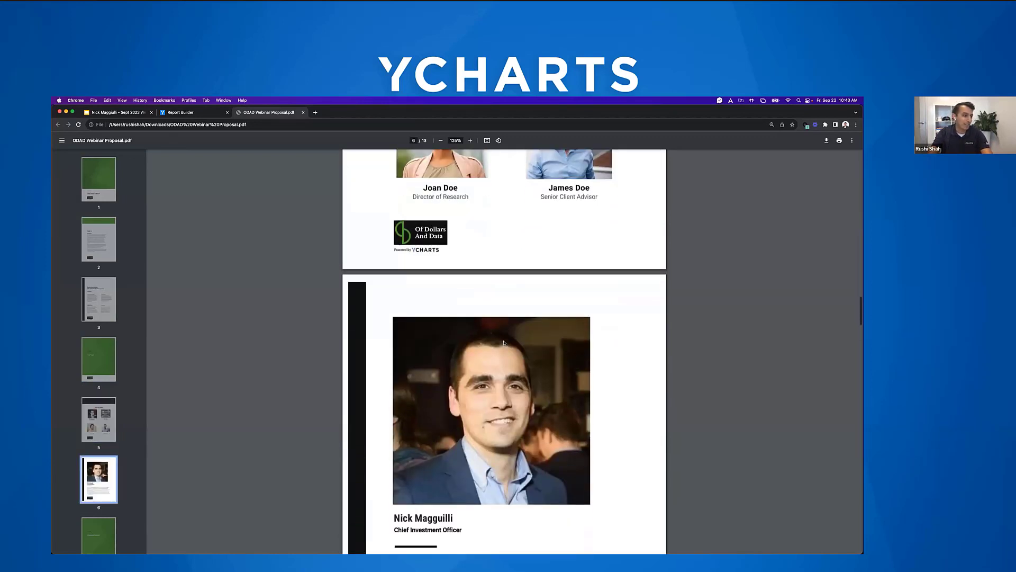
scroll(504, 343, down, 1)
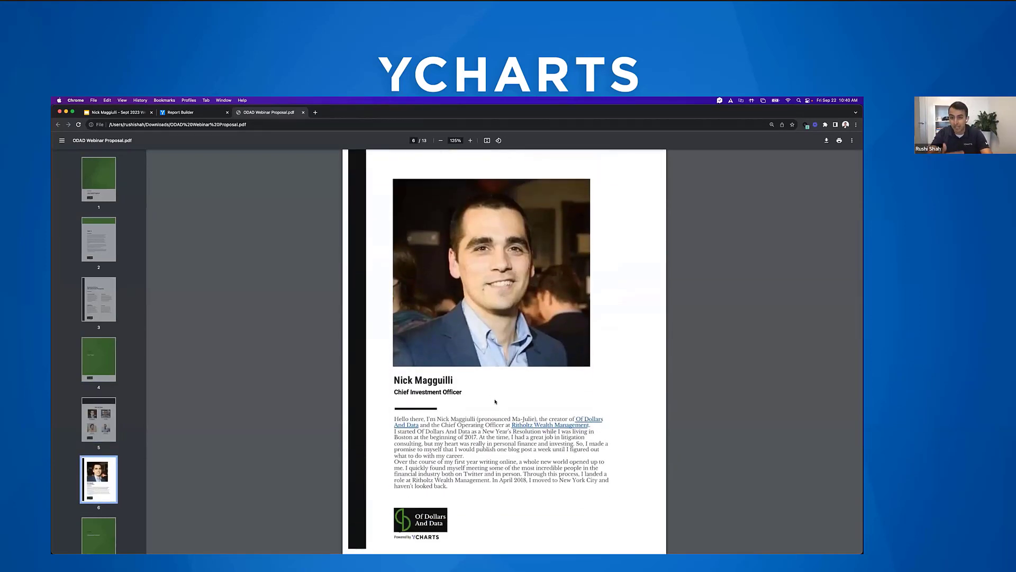
scroll(495, 402, down, 4)
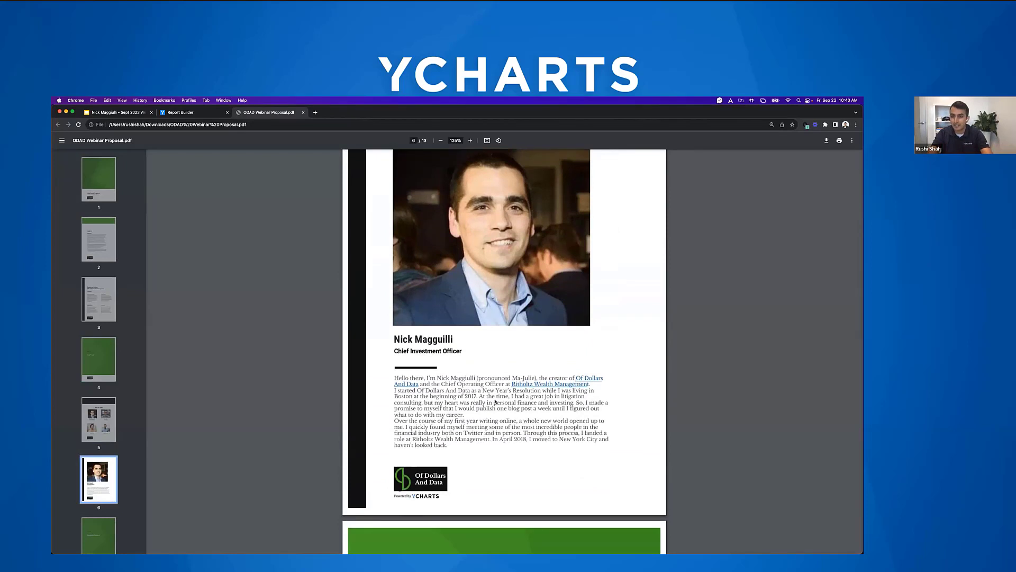
scroll(495, 402, down, 3)
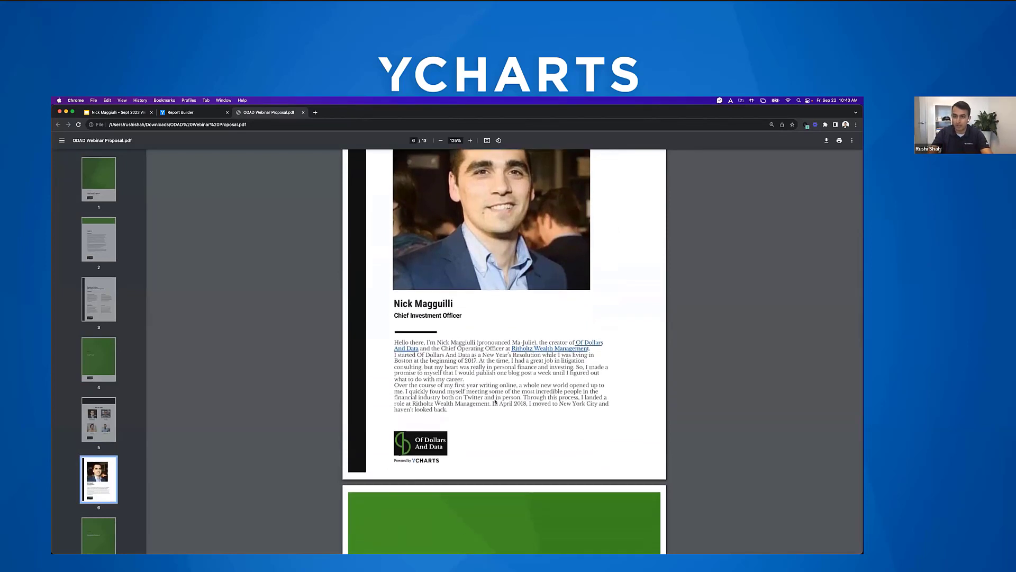
scroll(495, 401, down, 15)
scroll(495, 401, down, 1)
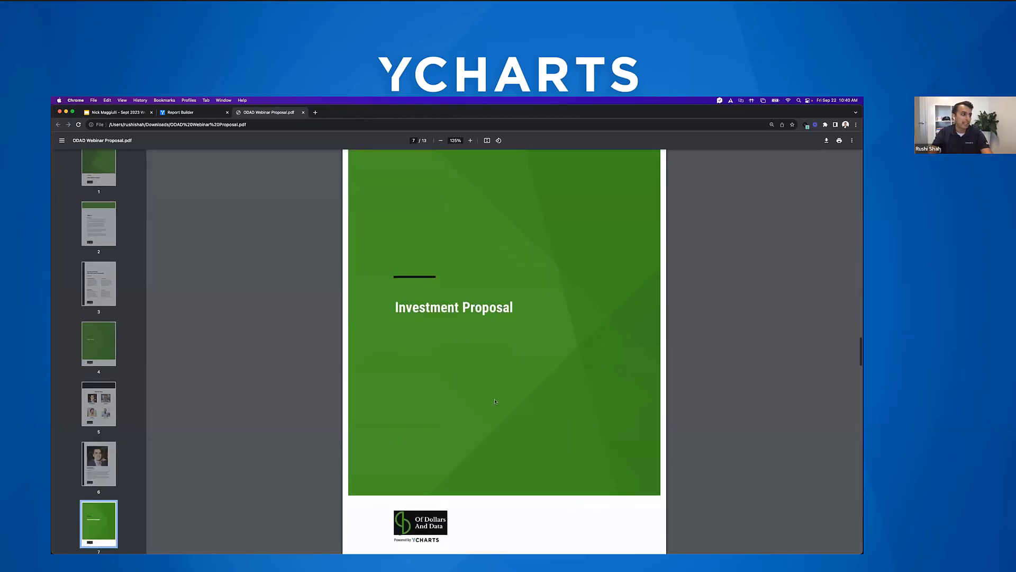
scroll(495, 401, down, 7)
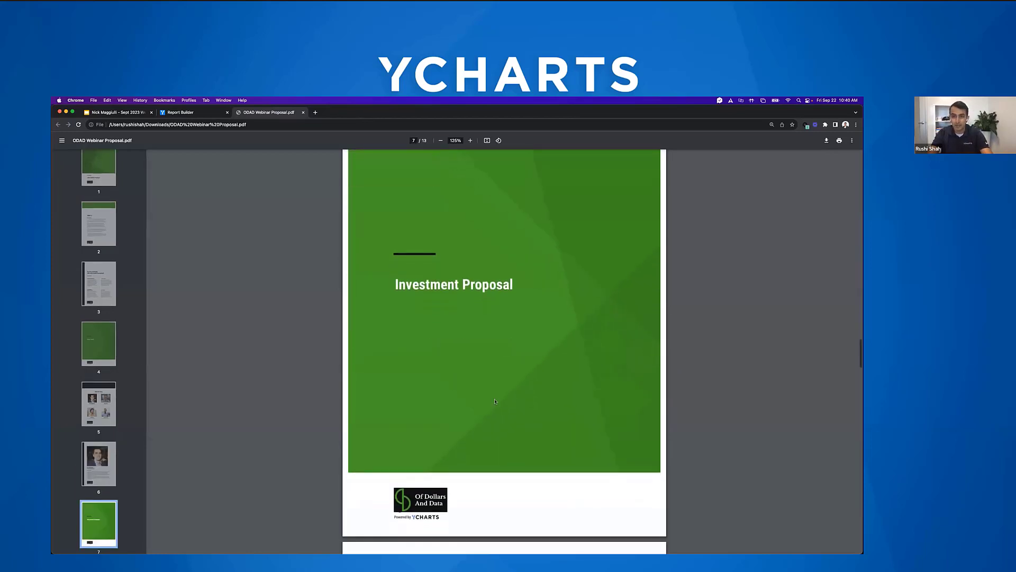
Scroll through PDF pages 8–13, then go back to the Report Builder tab
scroll(495, 401, down, 10)
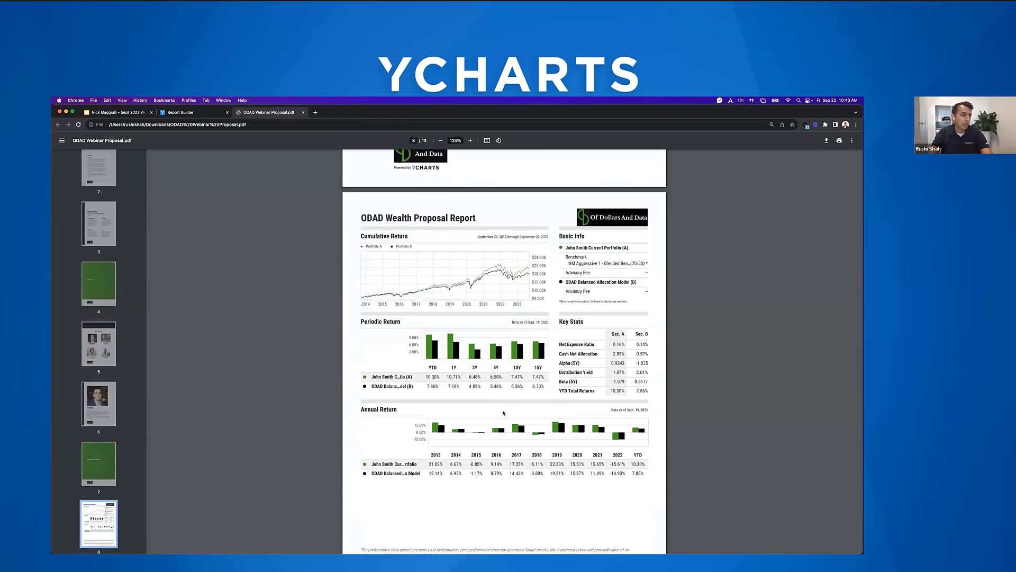
scroll(471, 353, down, 10)
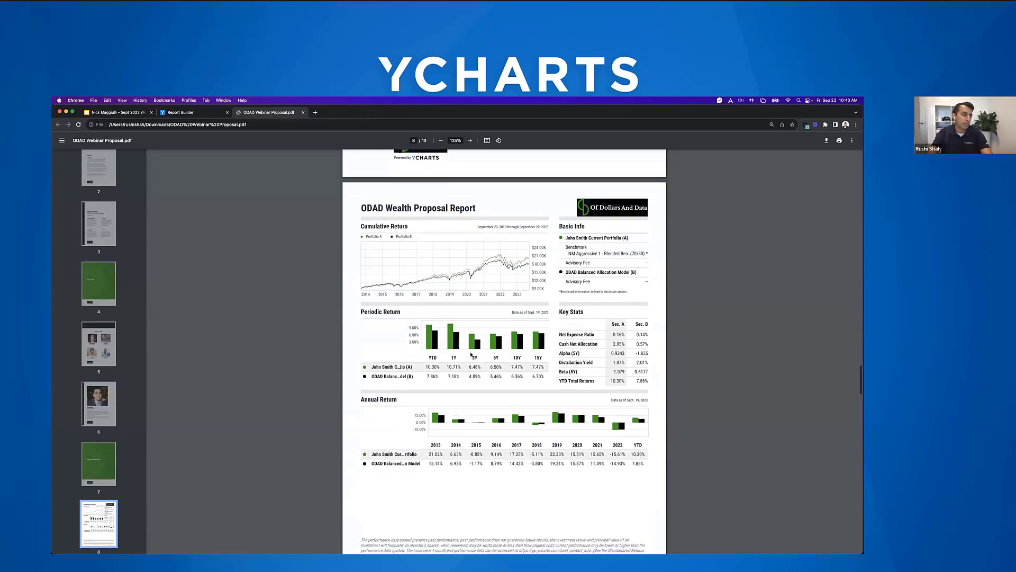
scroll(471, 354, down, 11)
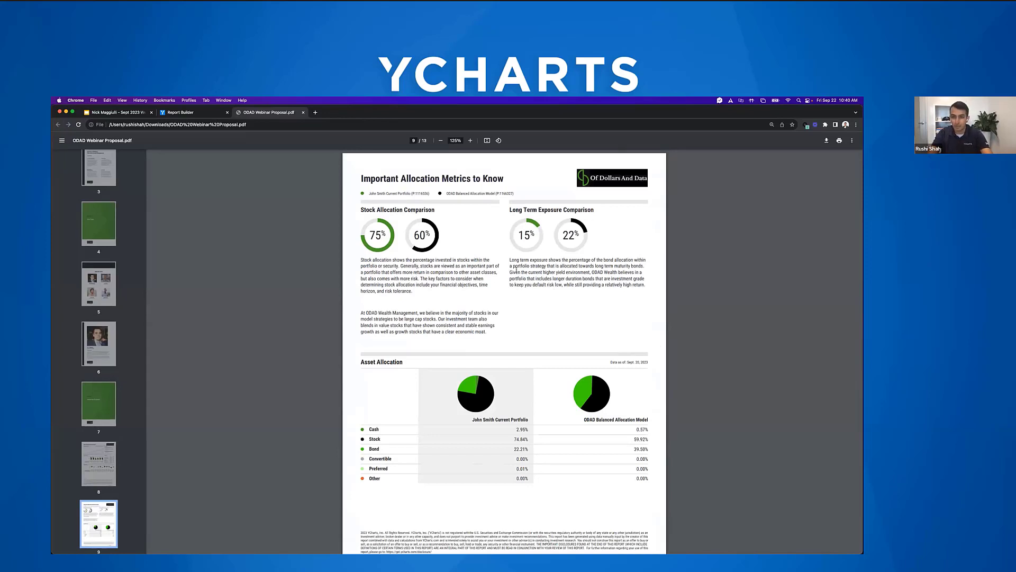
scroll(516, 270, down, 1)
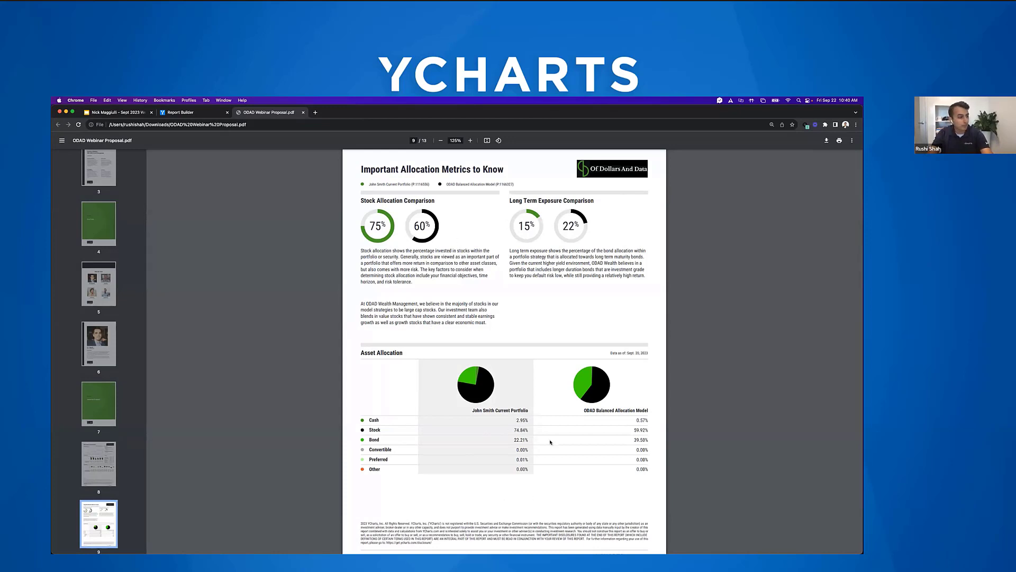
scroll(541, 439, down, 5)
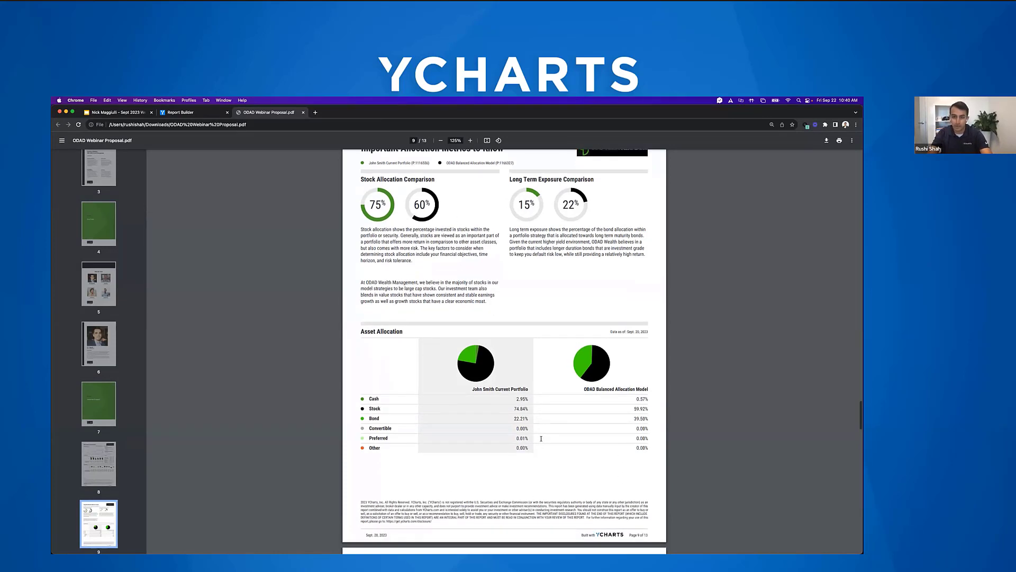
scroll(541, 438, down, 20)
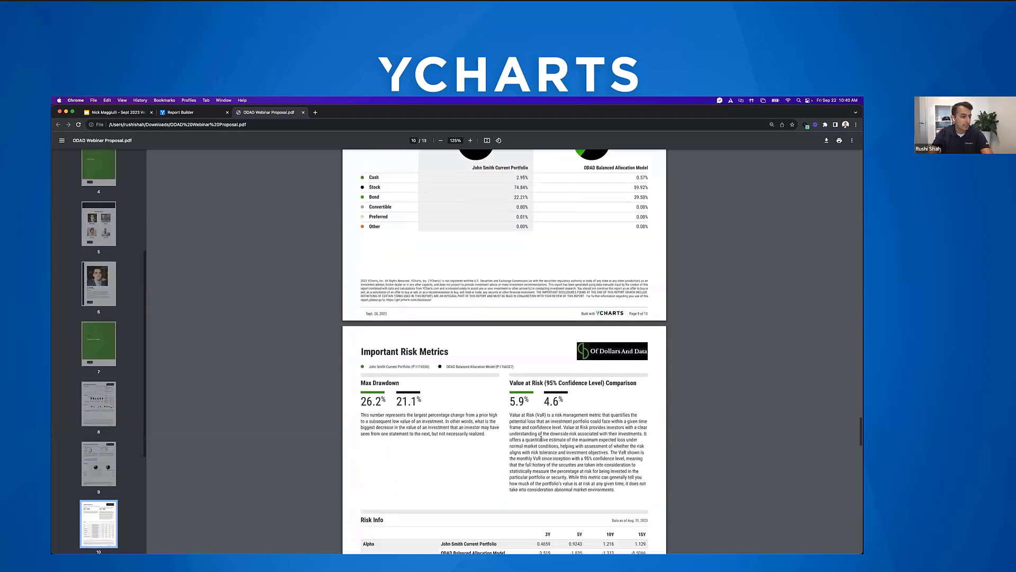
scroll(541, 438, down, 20)
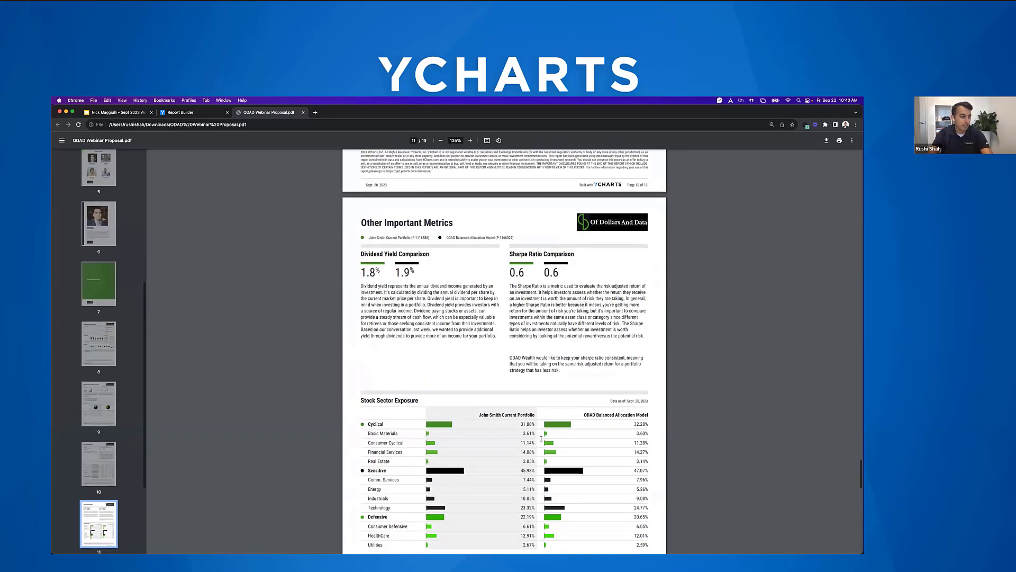
scroll(541, 439, down, 5)
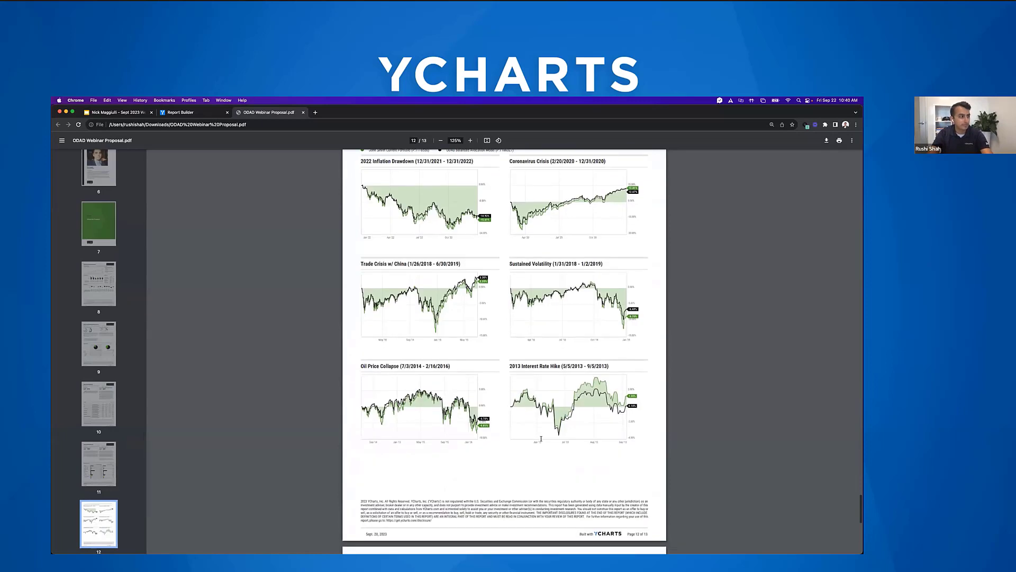
scroll(541, 439, up, 3)
scroll(541, 439, up, 1)
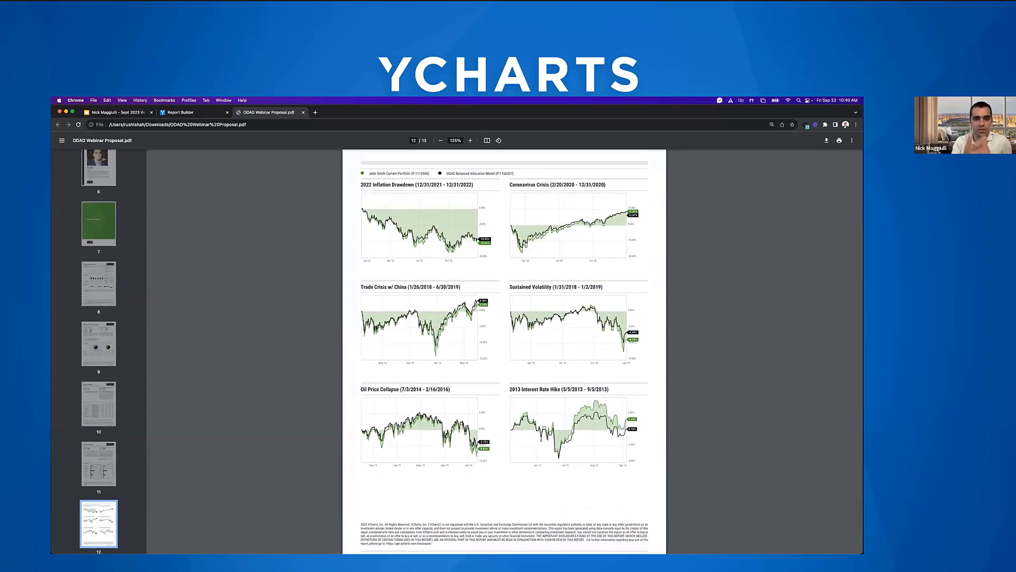
scroll(541, 438, down, 10)
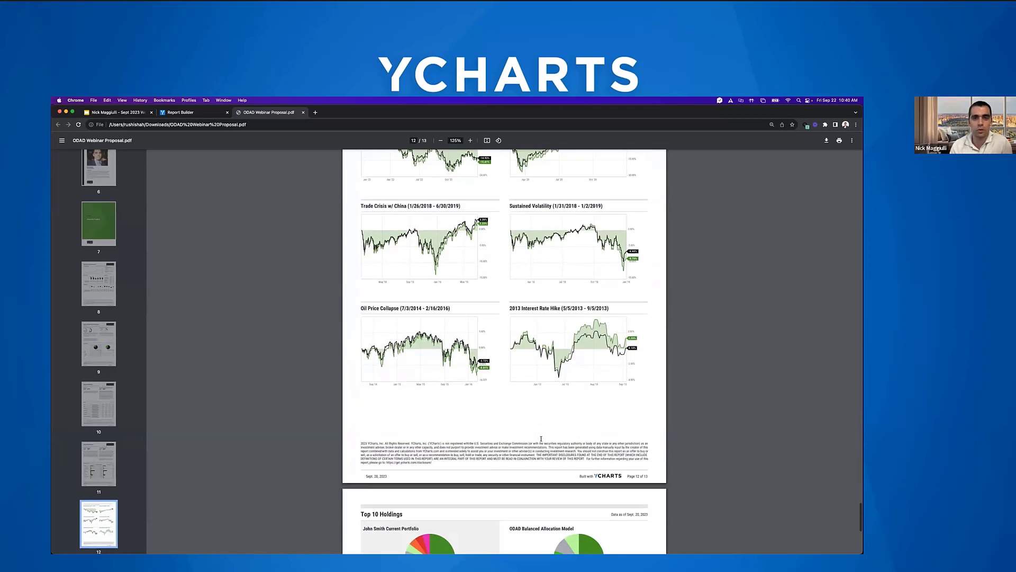
scroll(541, 439, up, 12)
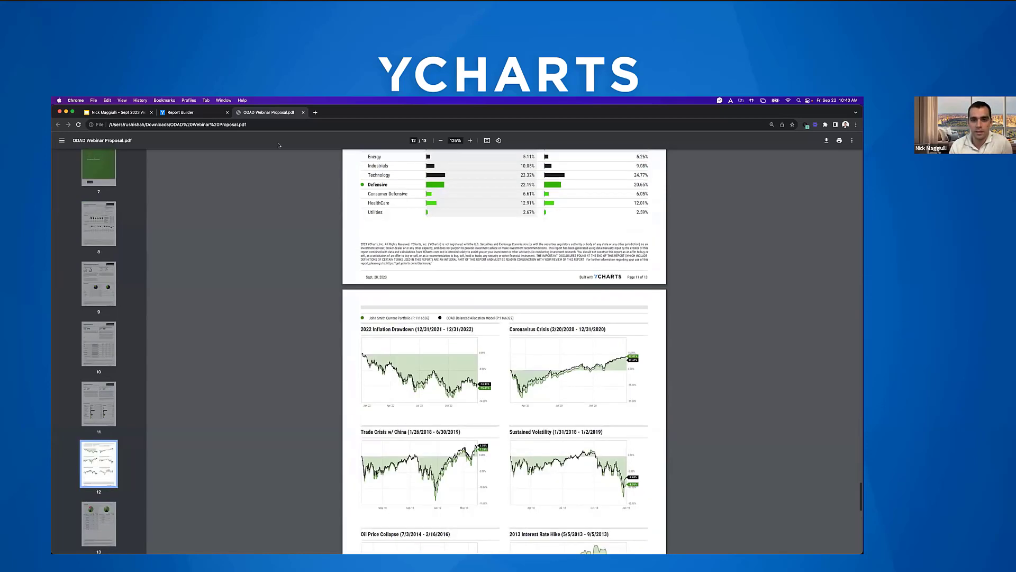
click(180, 112)
Use Save As to store the Comparison Report template under the name 'ODAD Proposal'
scroll(574, 336, up, 2)
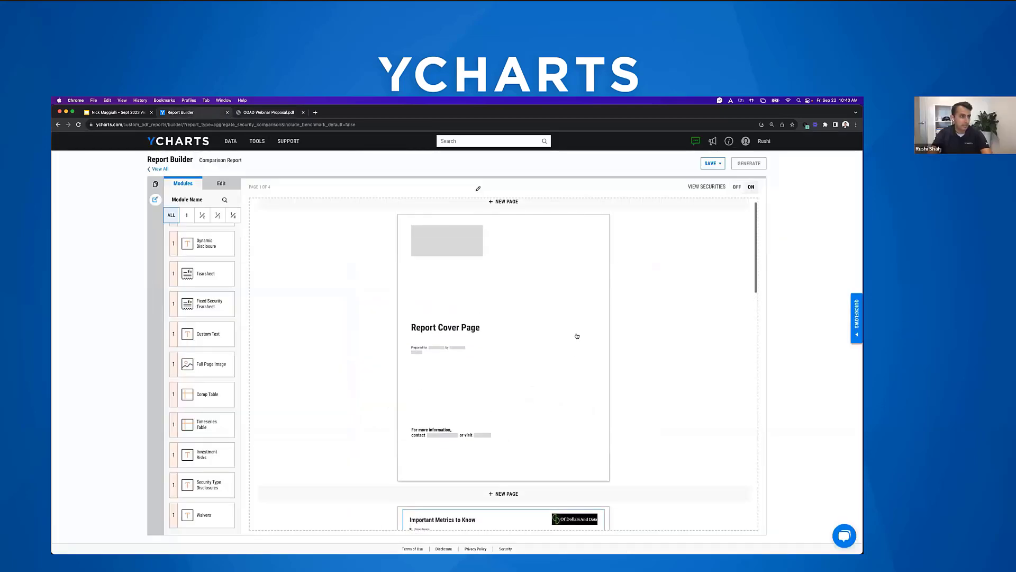
scroll(512, 396, down, 3)
scroll(513, 396, up, 3)
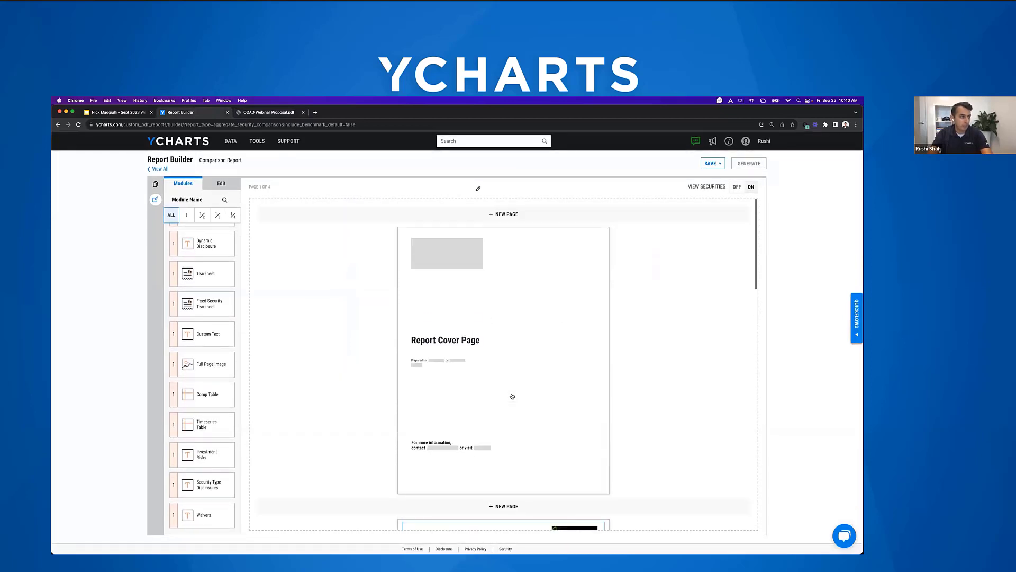
click(707, 166)
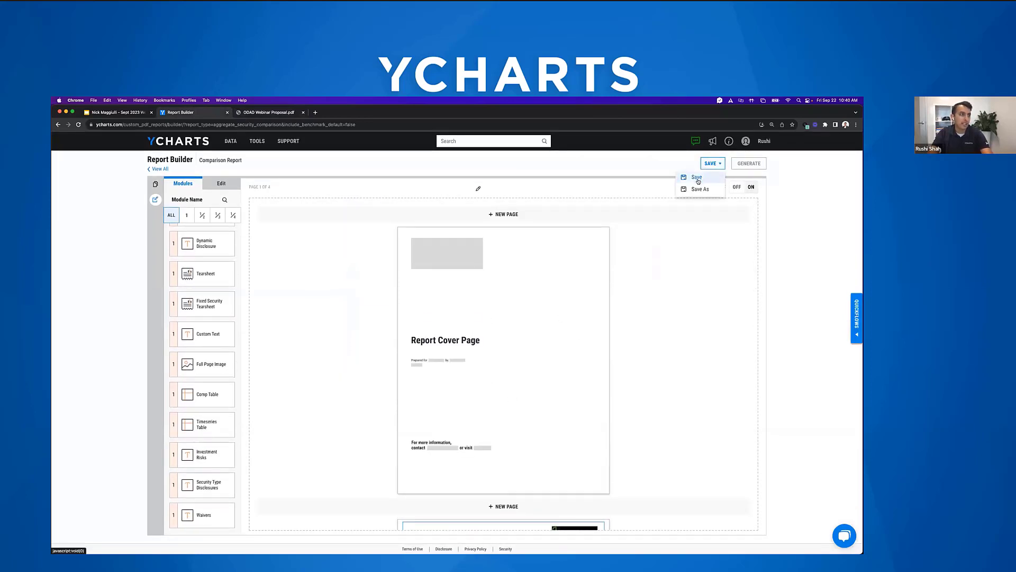
click(698, 190)
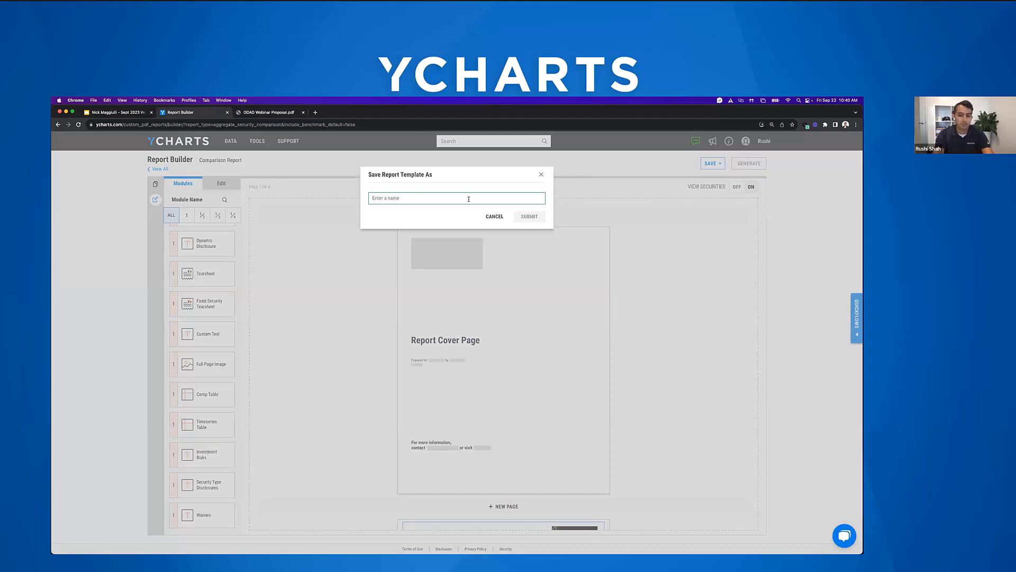
text(O)
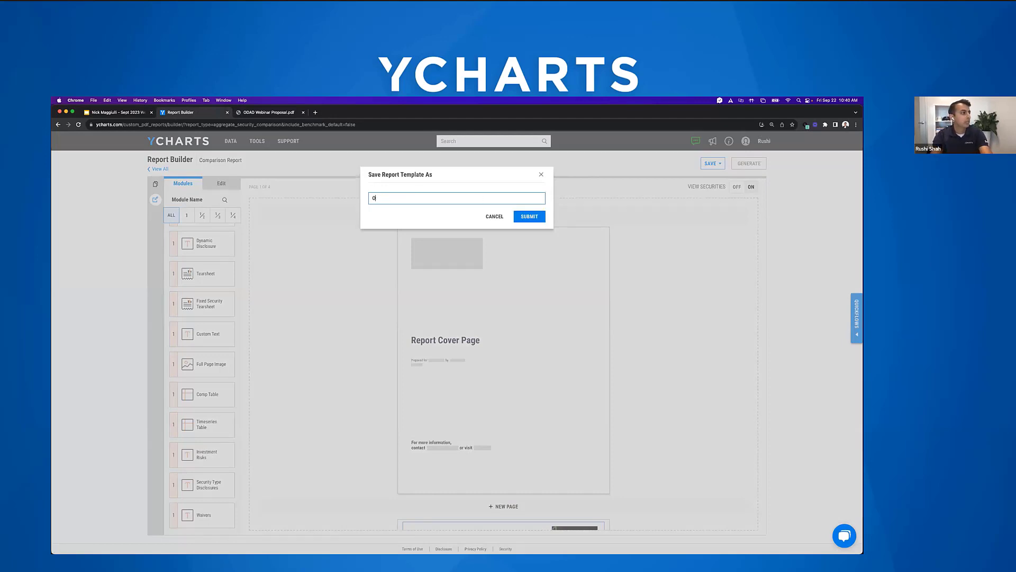
text(dadDAD Proposal)
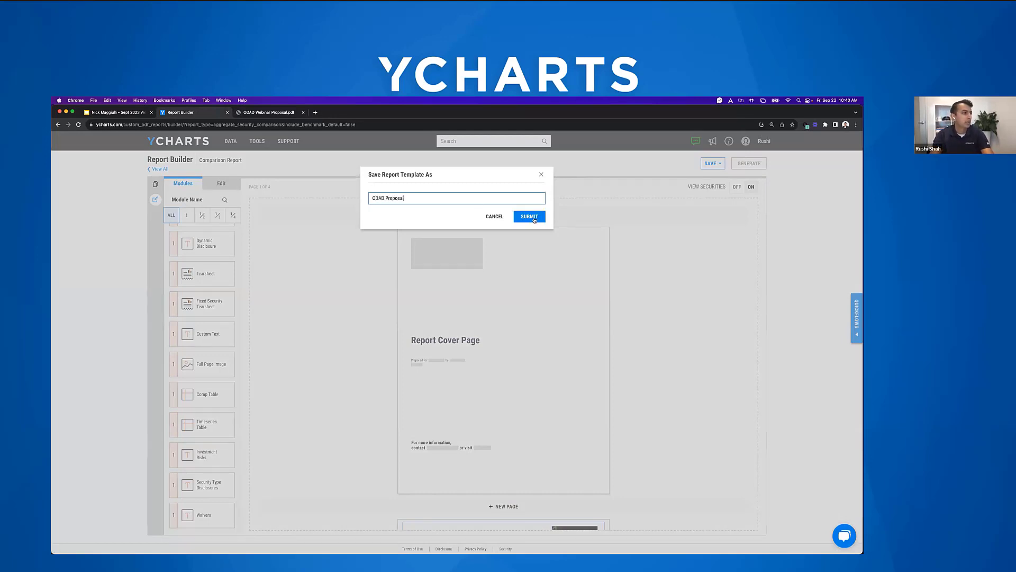
click(529, 218)
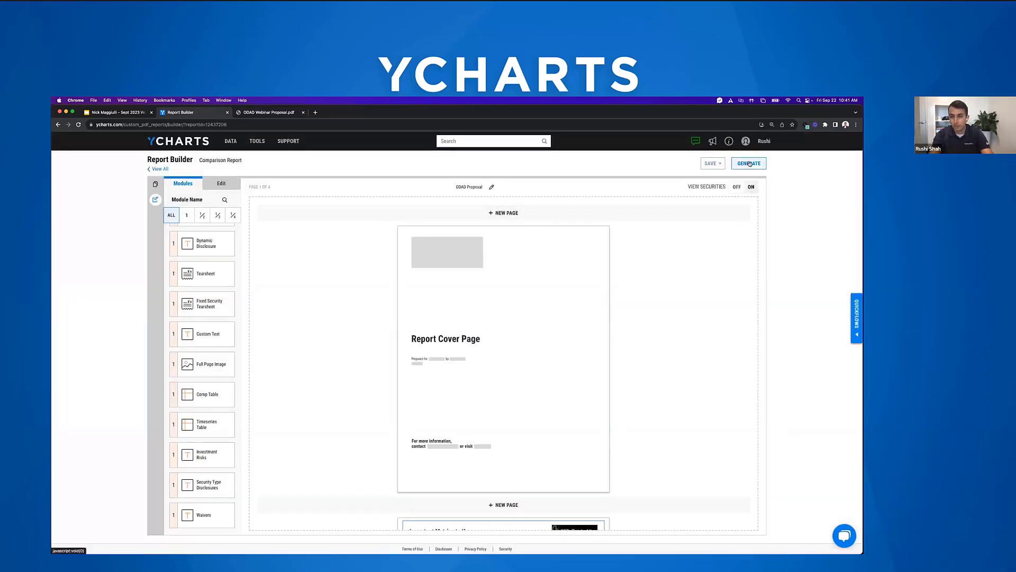
Generate a report pairing the client's current portfolio with the ODAD Balanced Allocation Model
click(749, 164)
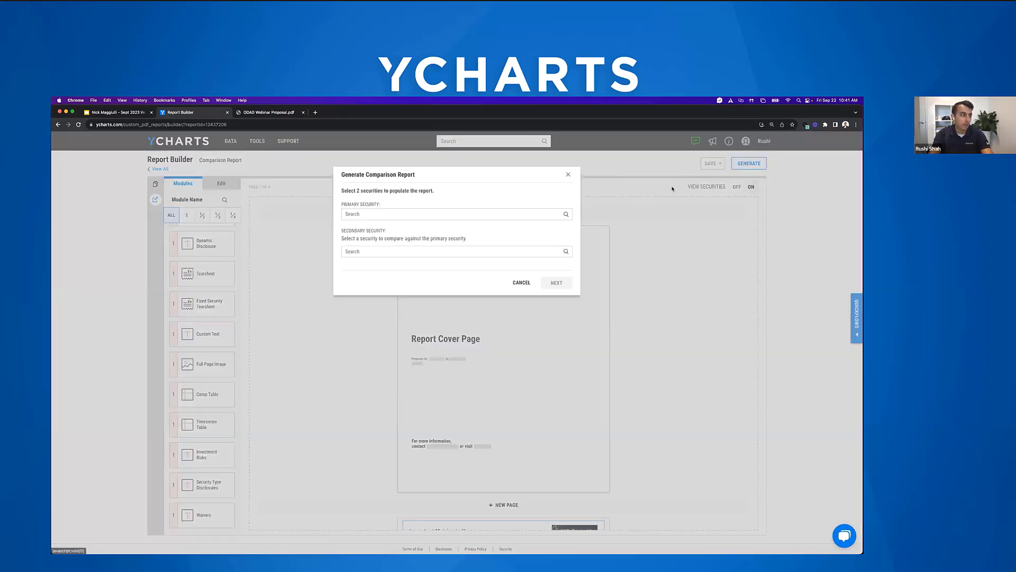
click(482, 213)
text(john)
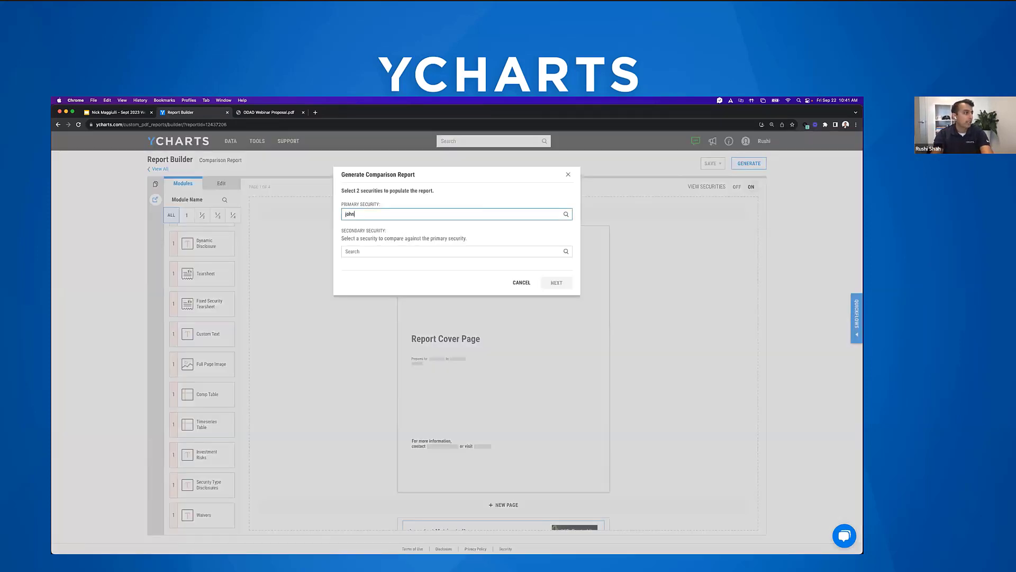
text( smith)
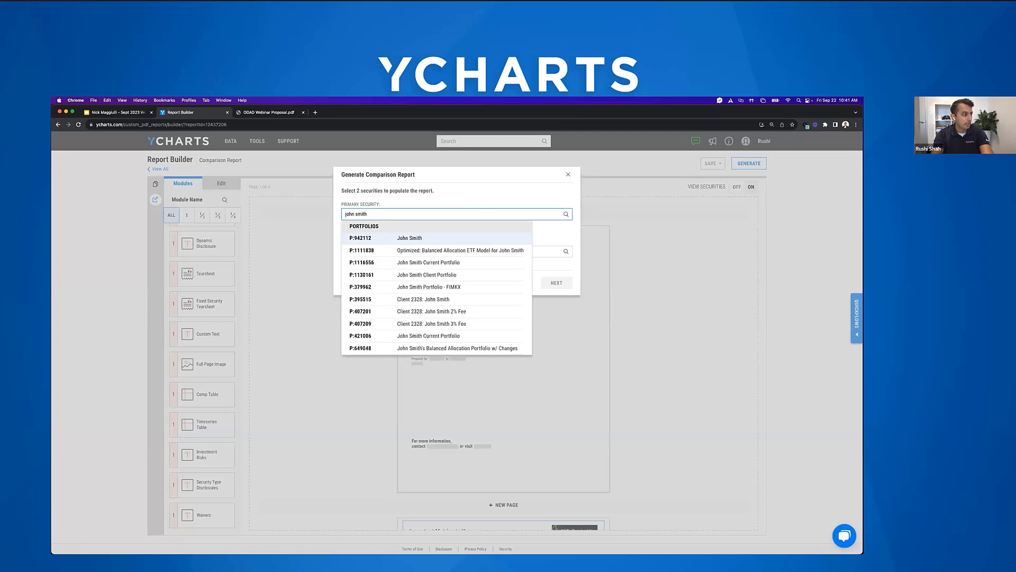
text( current)
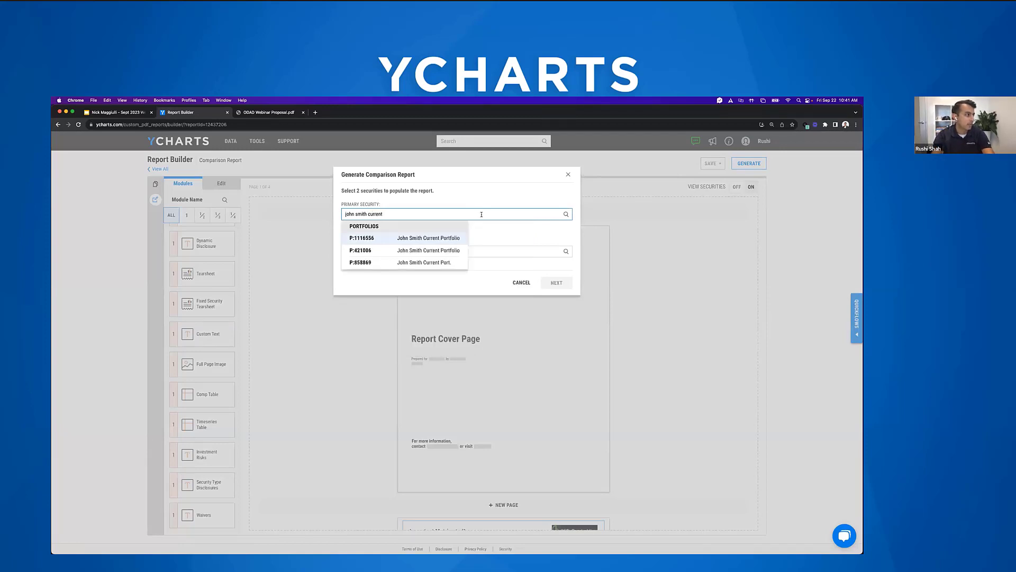
click(450, 238)
click(432, 253)
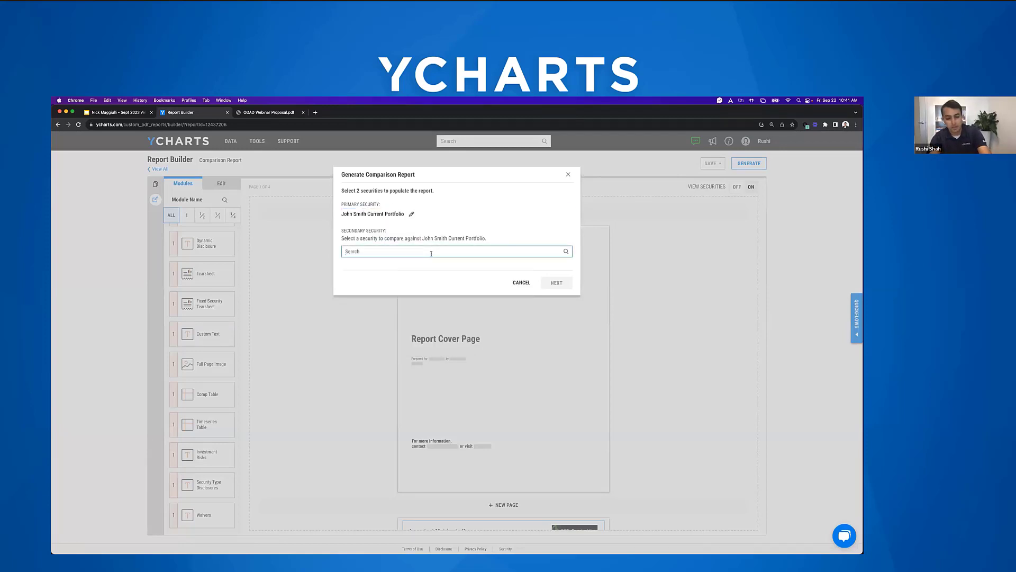
text(odad)
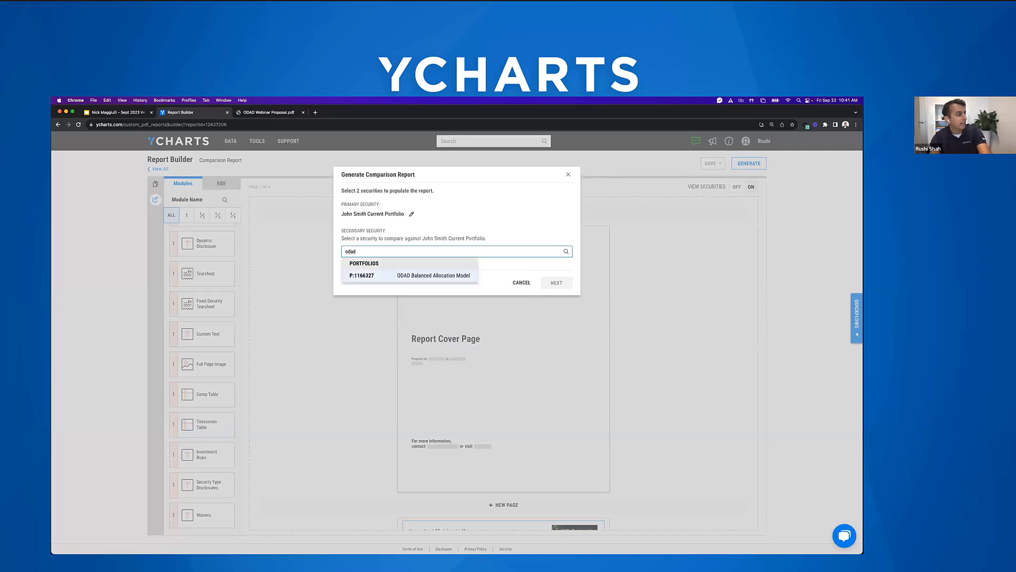
click(426, 275)
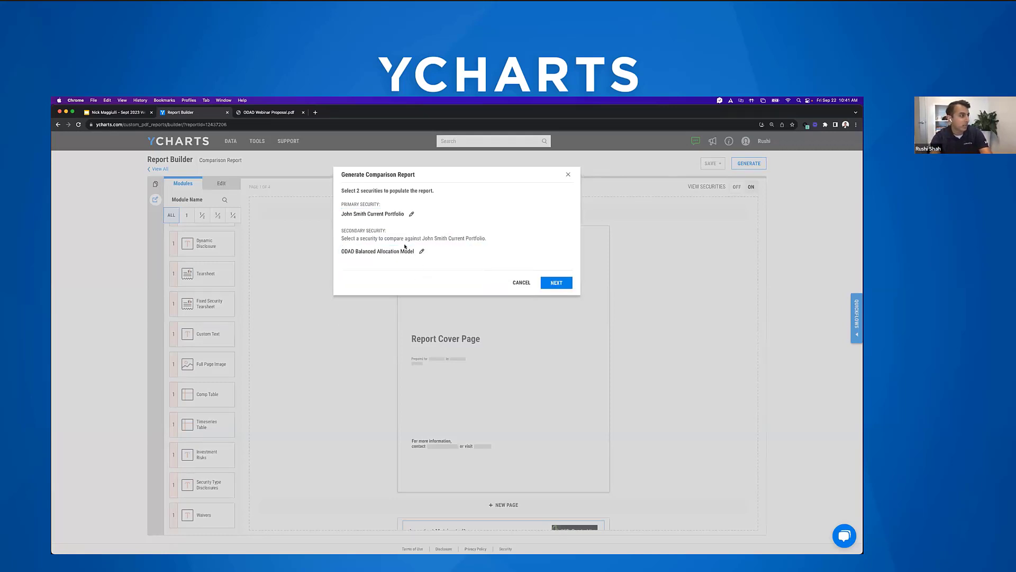
click(549, 283)
Retitle the report as the client's proposal, enter the recipient's name, and generate the PDF
triple_click(410, 233)
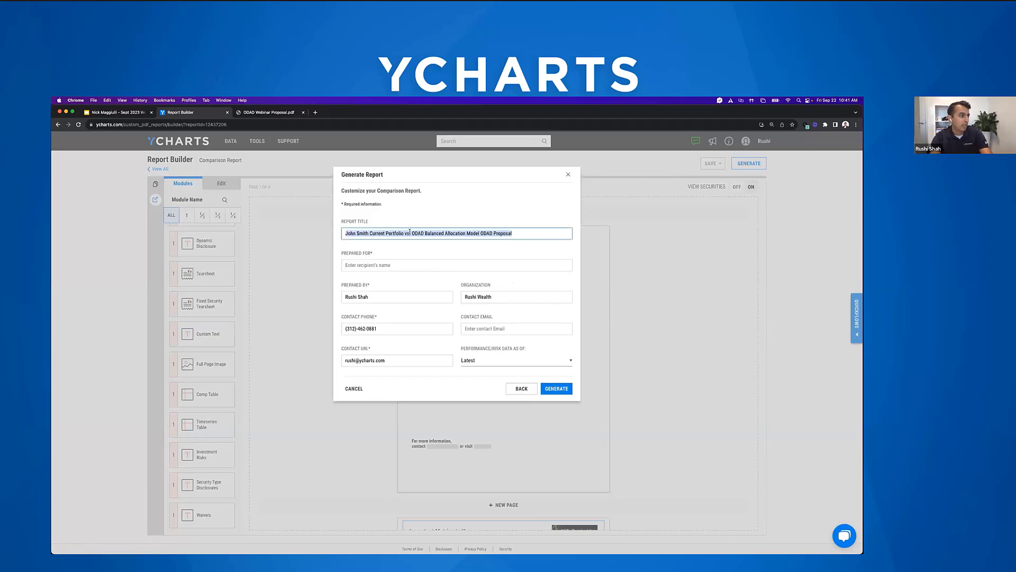
text(John Smith)
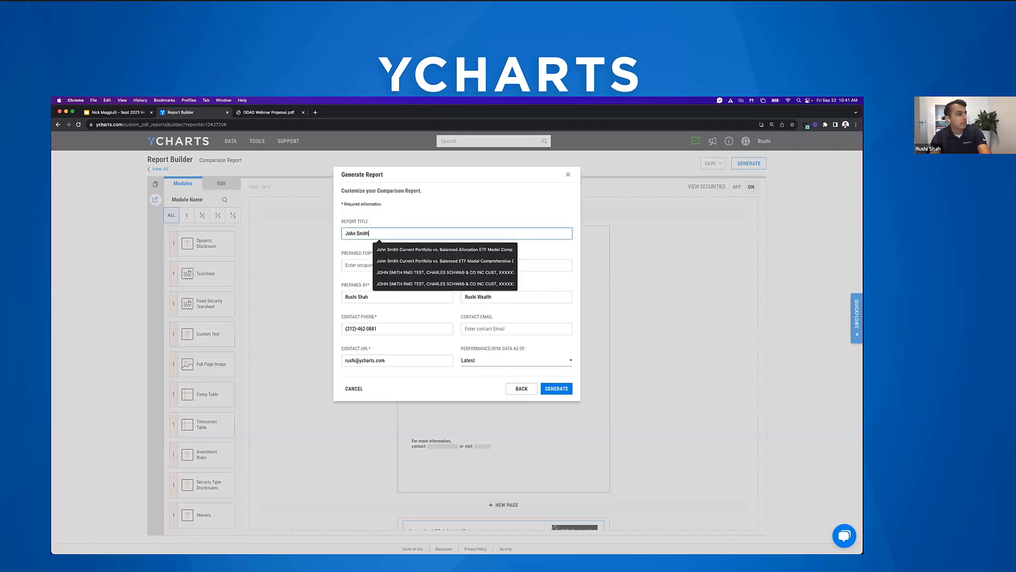
text( Proposal)
click(401, 263)
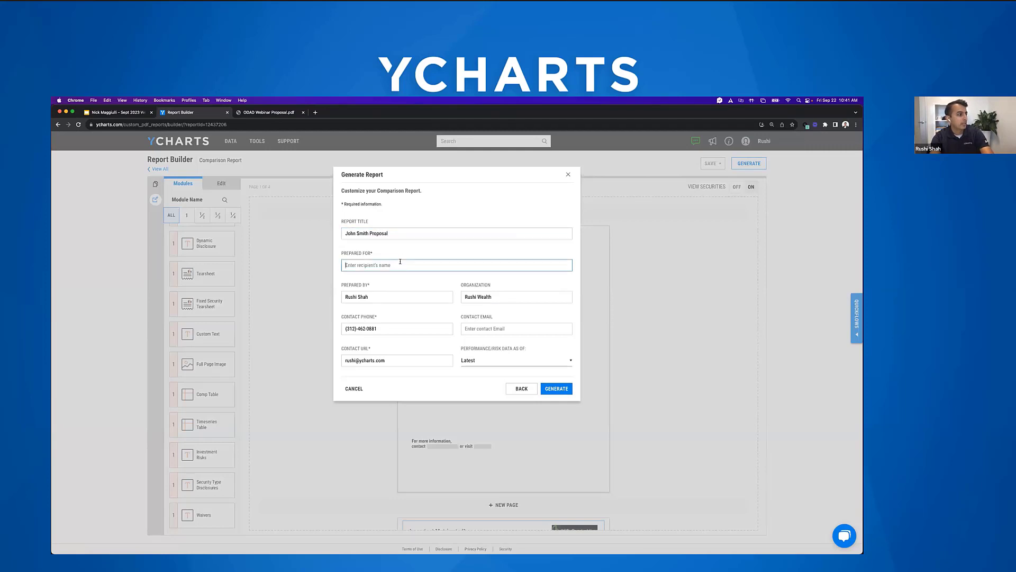
text(John Smith)
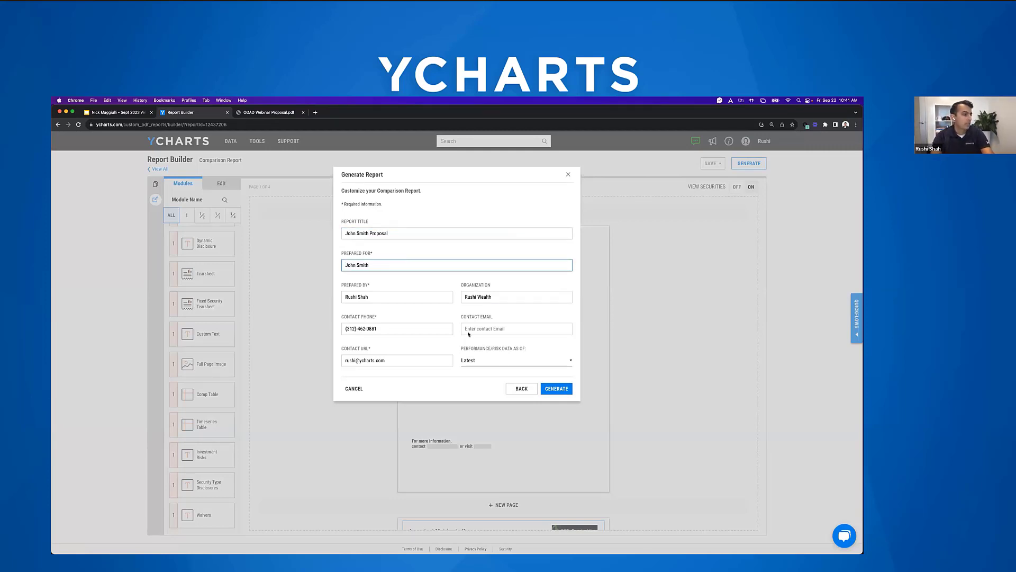
click(554, 388)
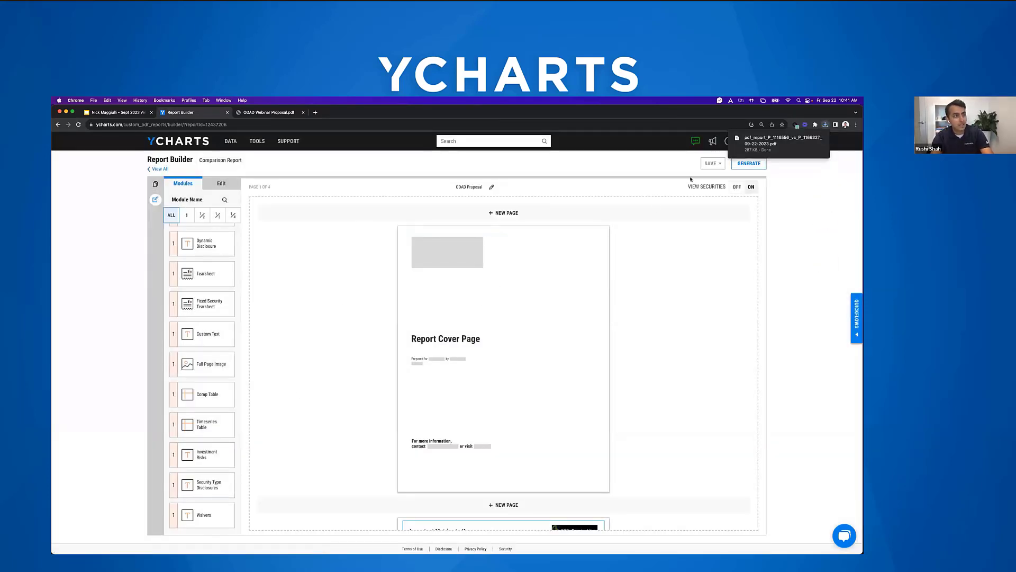
Open the downloaded comparison report PDF at 150% zoom and scroll through its first pages
click(761, 142)
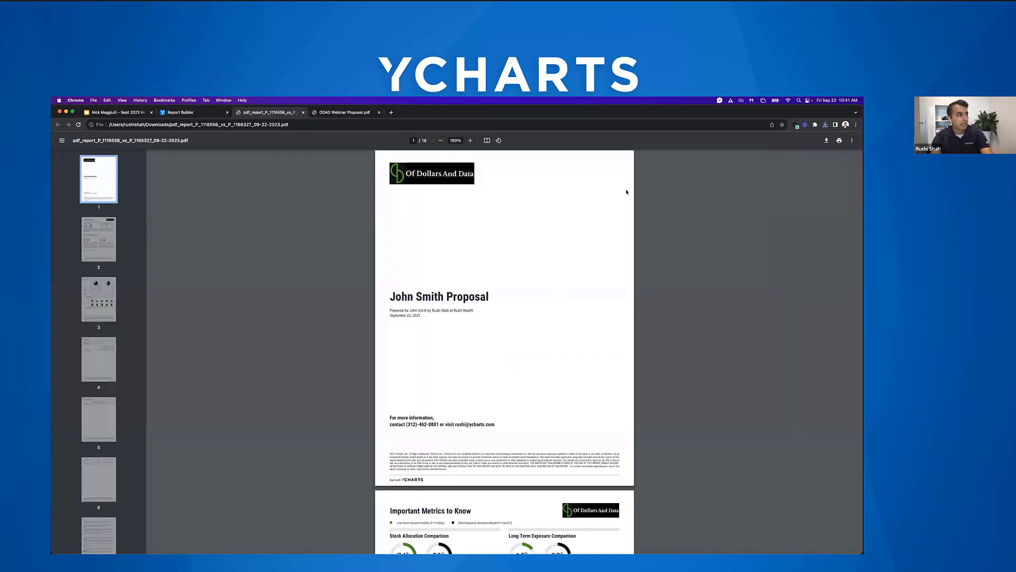
key(super+equal)
key(super+equal)
key(super+equal)
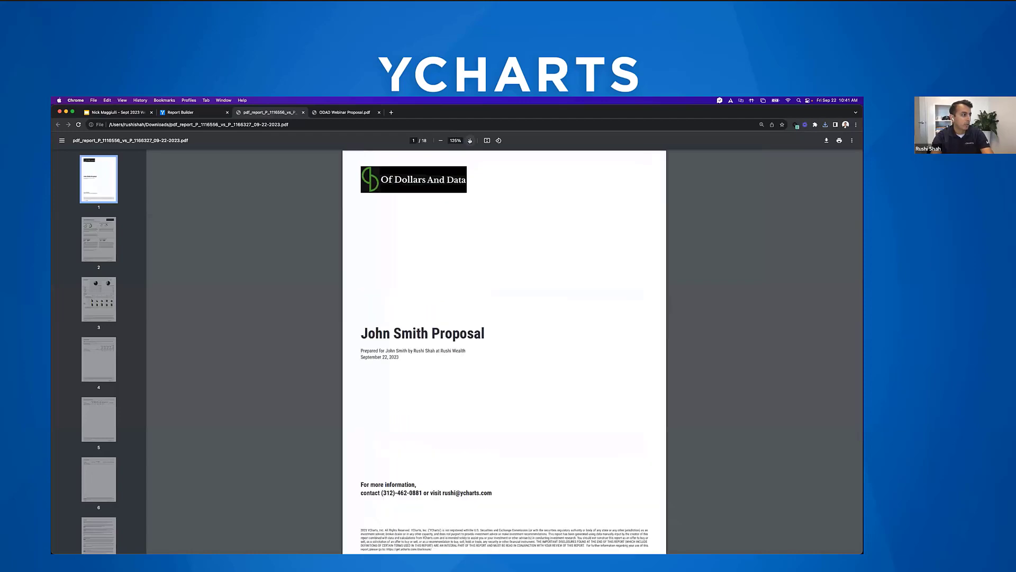
scroll(409, 261, down, 6)
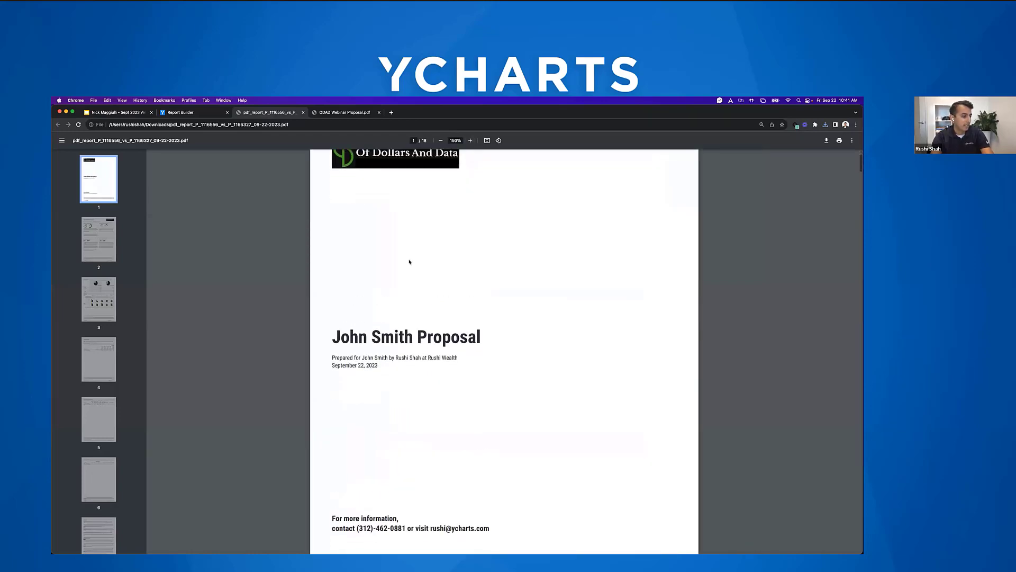
scroll(409, 261, down, 4)
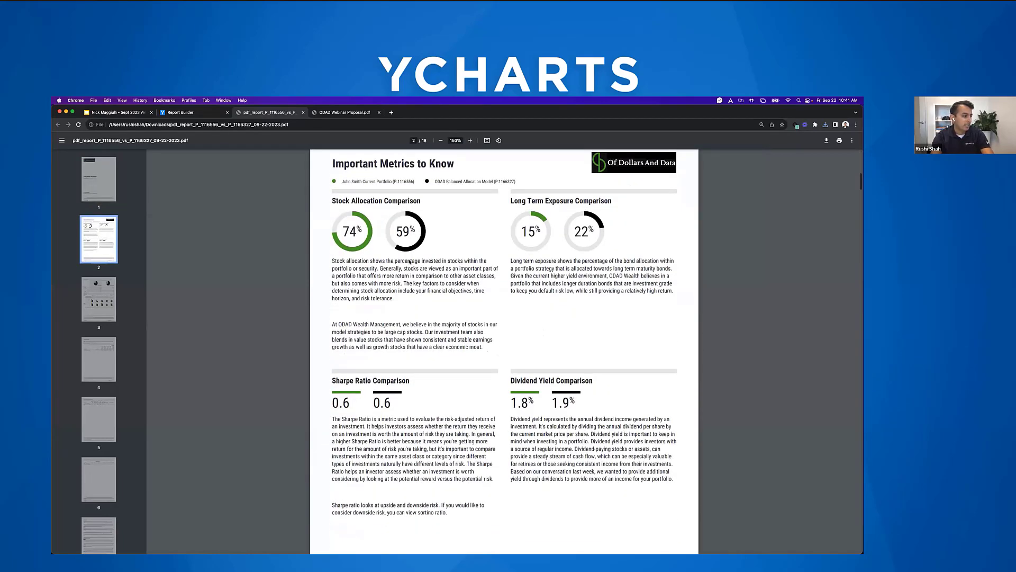
scroll(527, 335, down, 2)
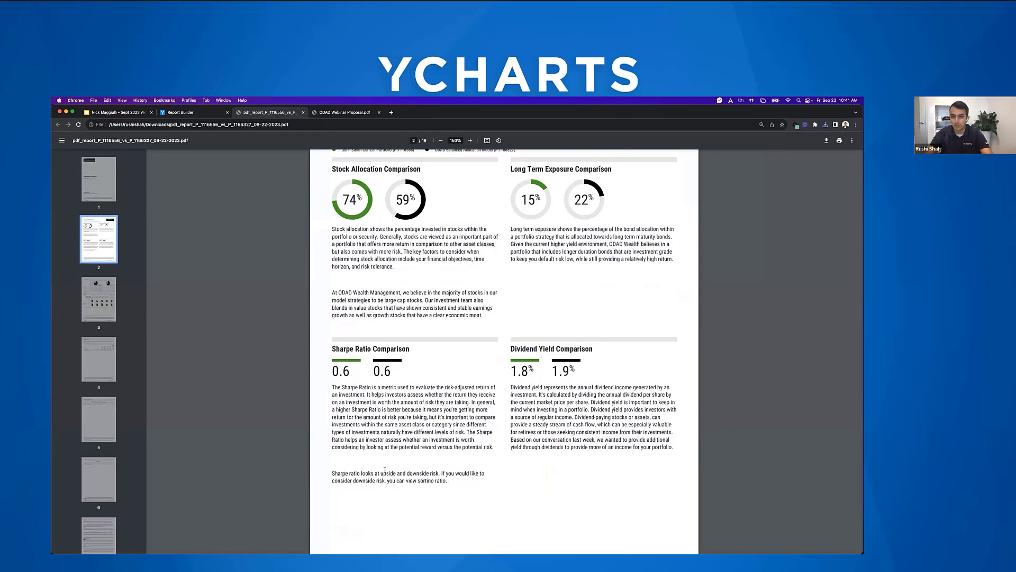
scroll(386, 469, down, 1)
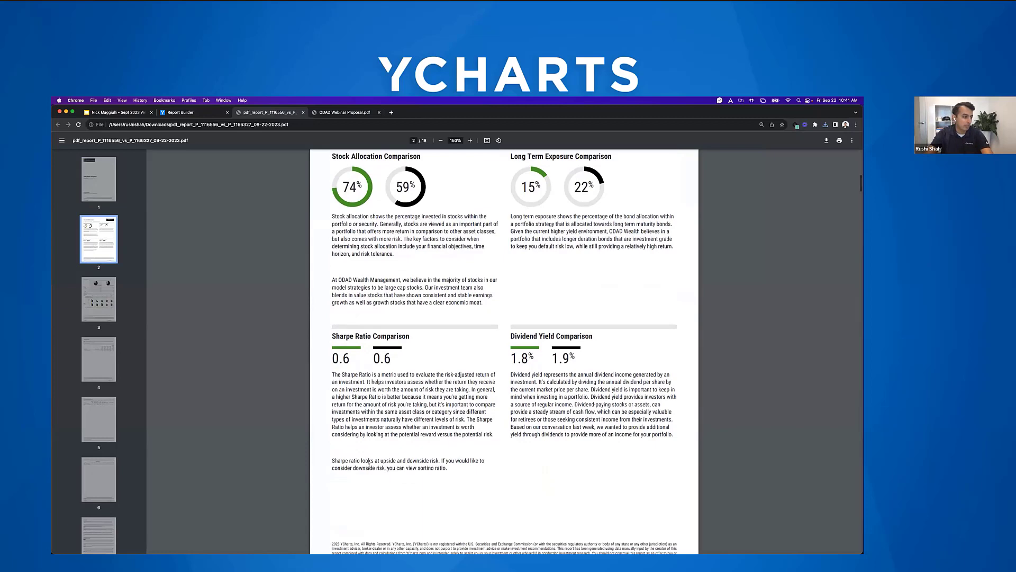
scroll(372, 466, down, 5)
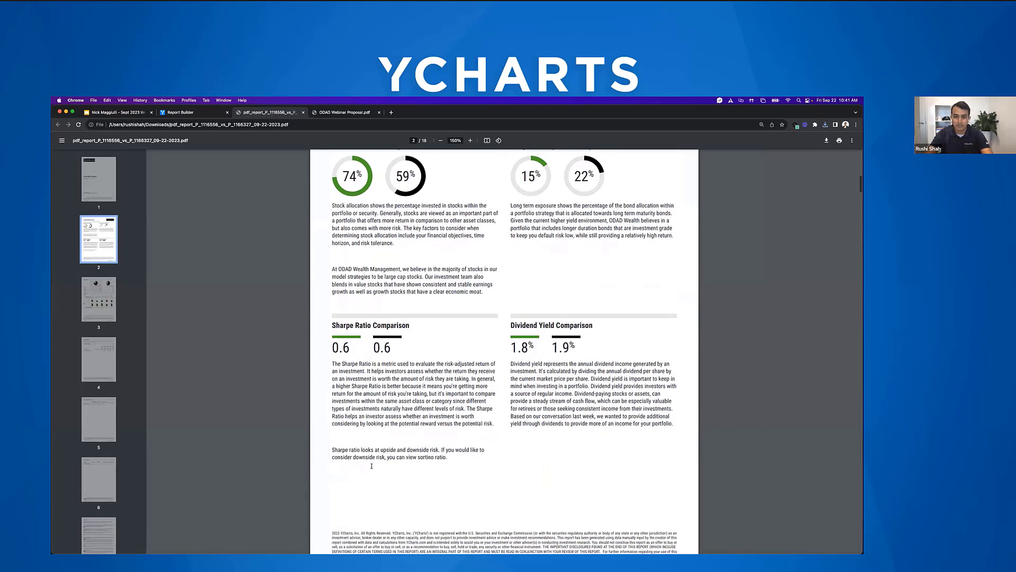
scroll(371, 466, down, 15)
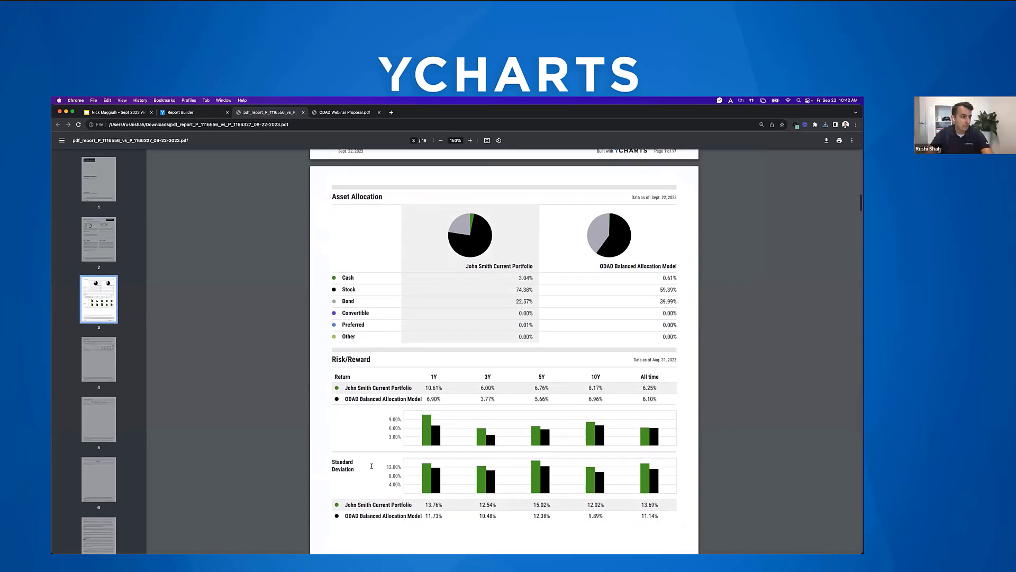
scroll(372, 465, down, 1)
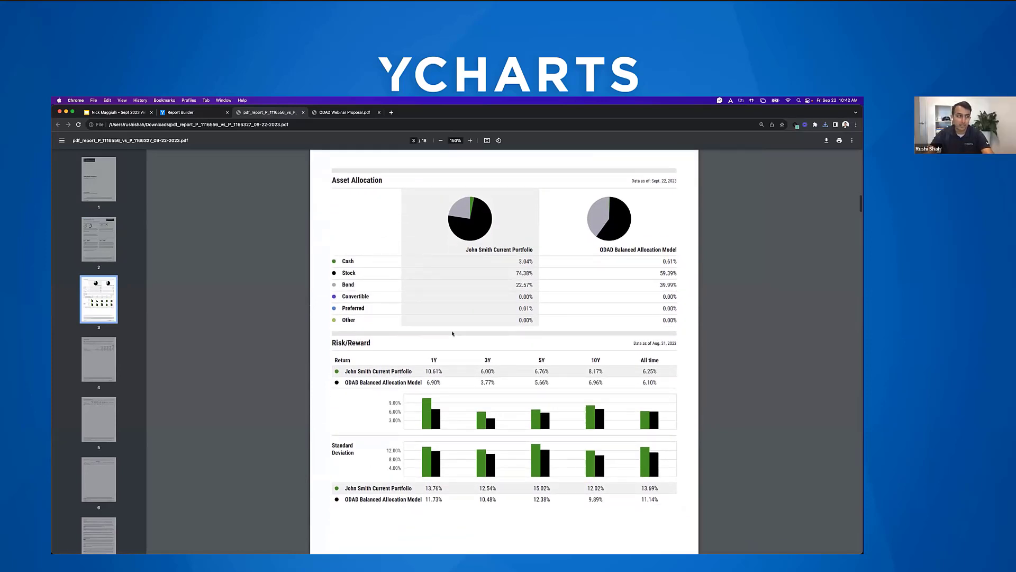
scroll(453, 334, down, 1)
scroll(439, 273, down, 5)
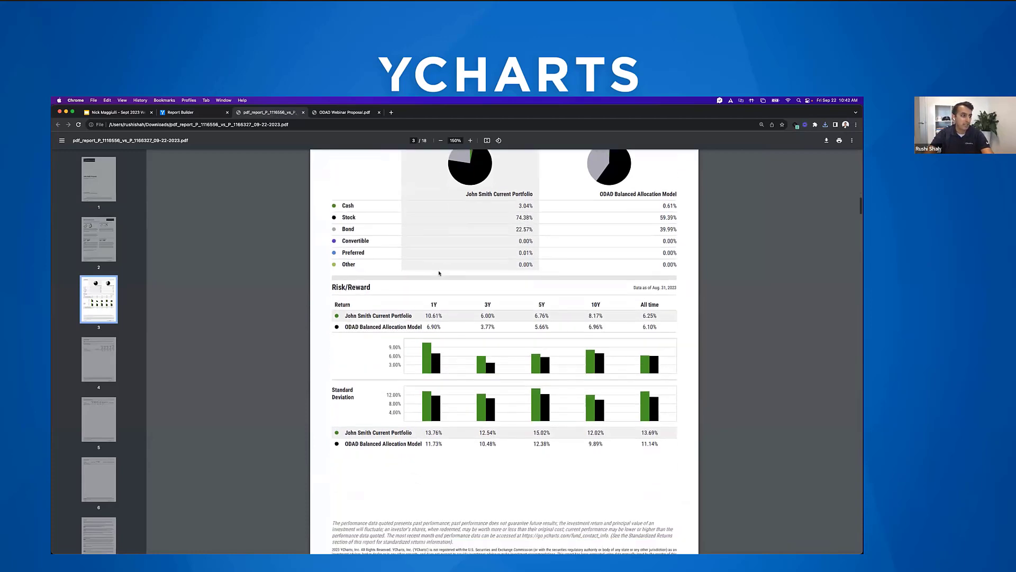
Browse the rest of the 18-page report, settling on the Quarter End Performance table
scroll(521, 390, down, 6)
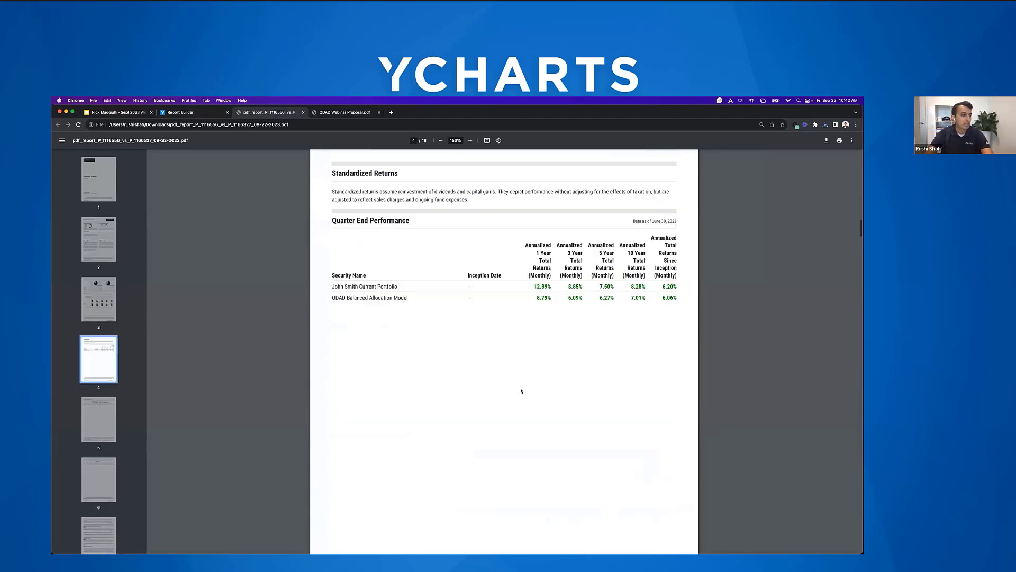
scroll(521, 390, down, 10)
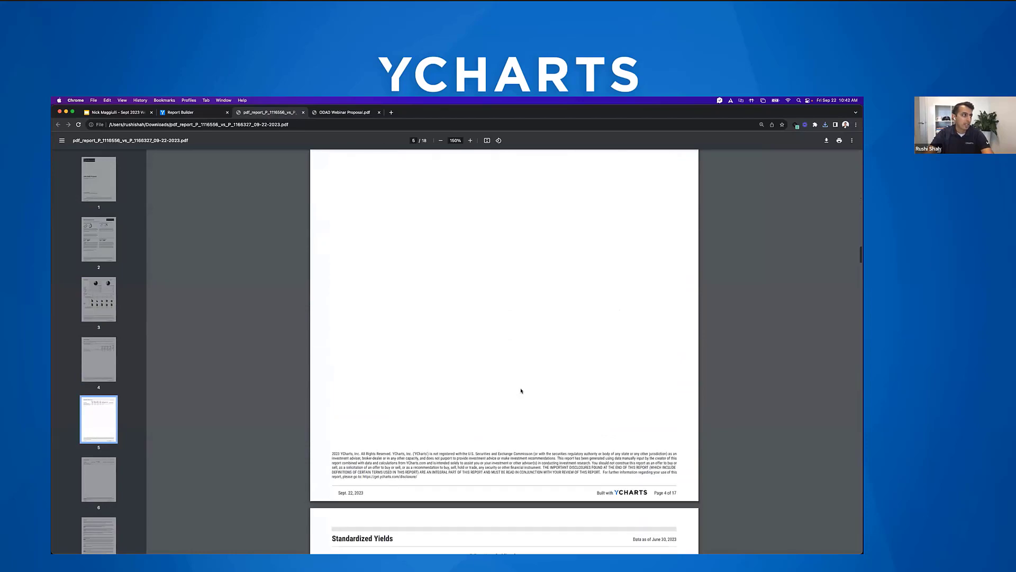
scroll(521, 390, down, 5)
scroll(521, 391, down, 7)
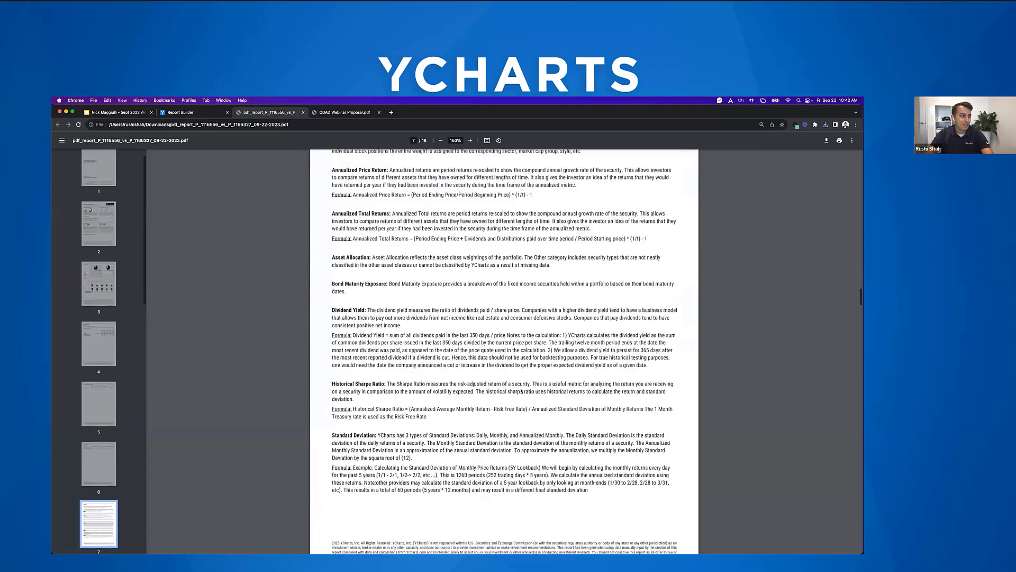
scroll(521, 391, down, 19)
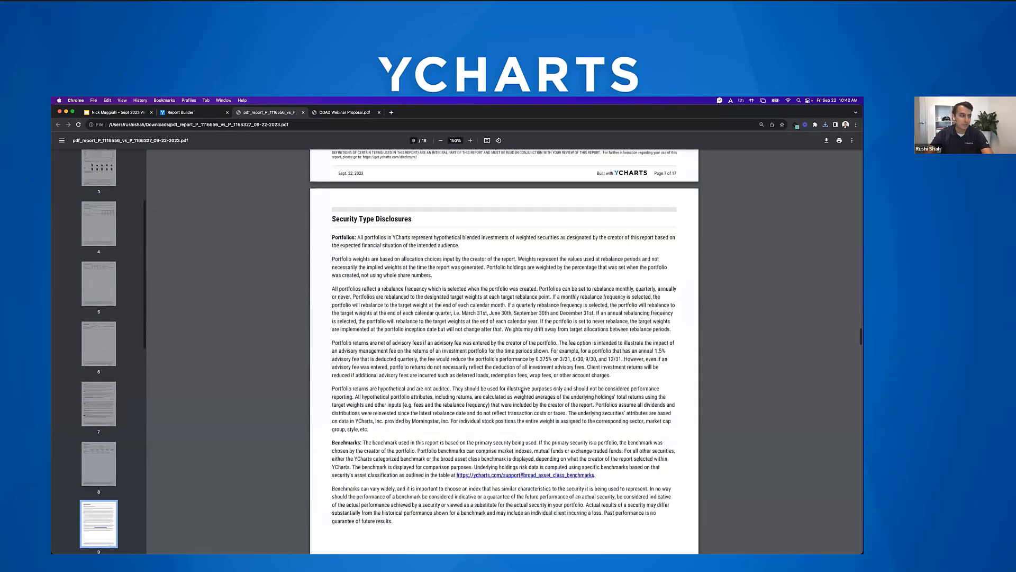
scroll(521, 391, down, 9)
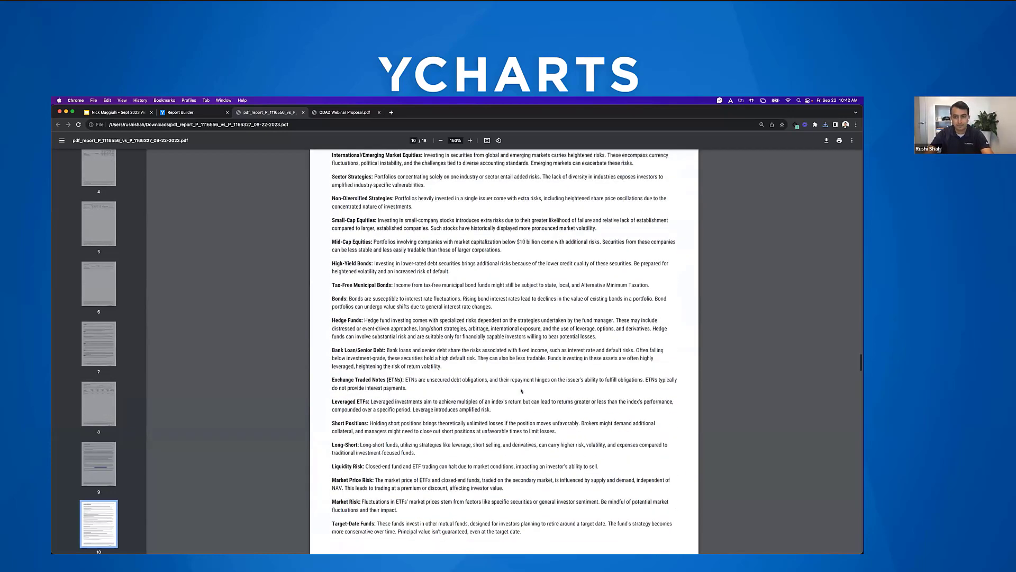
scroll(521, 391, down, 5)
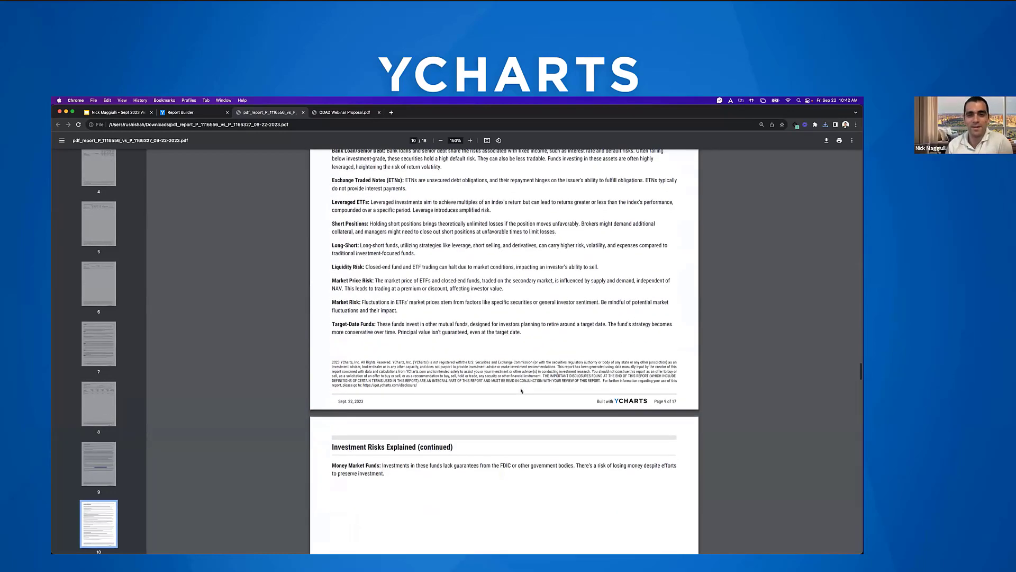
scroll(521, 391, down, 12)
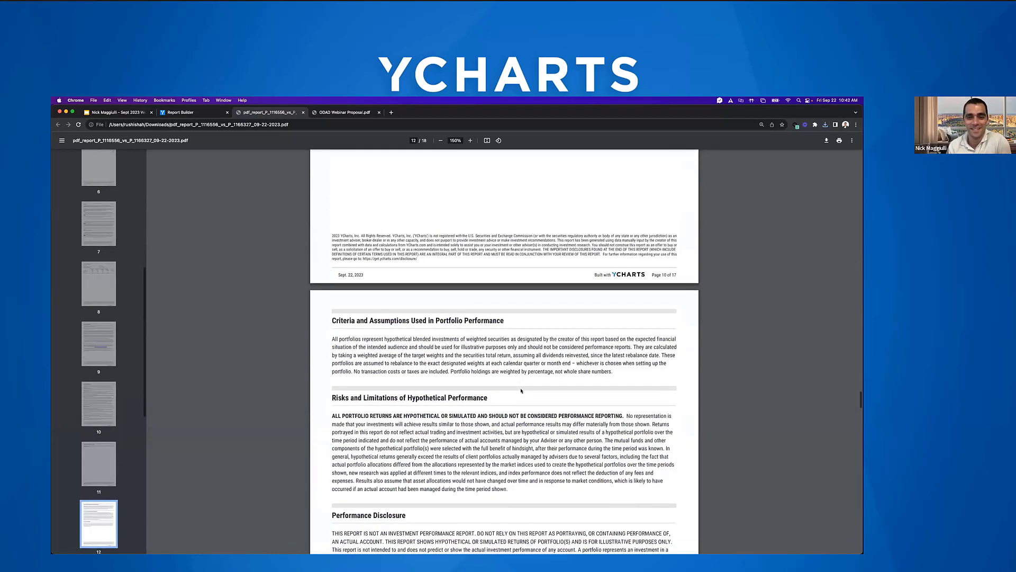
scroll(521, 390, down, 5)
scroll(521, 390, down, 20)
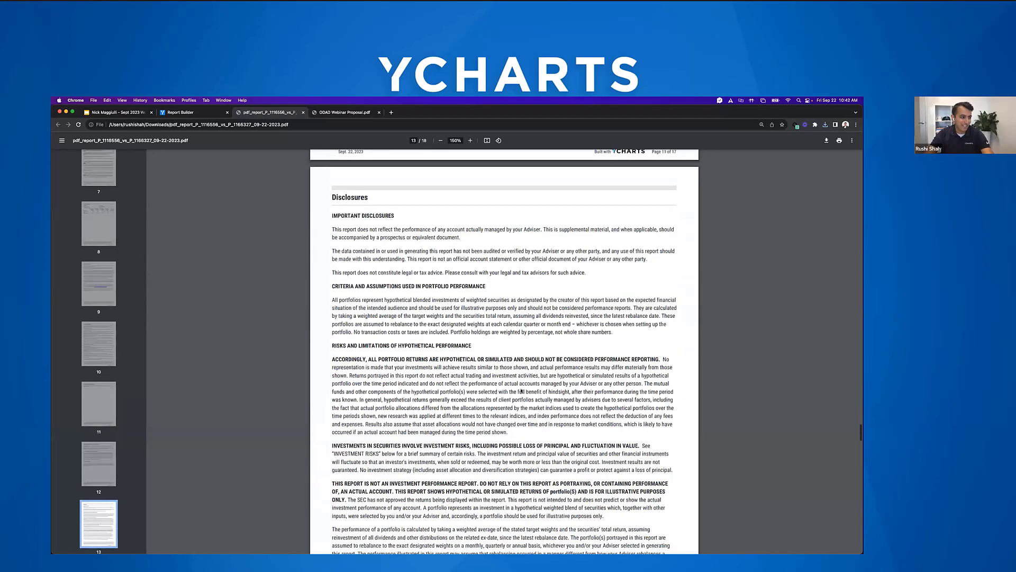
scroll(521, 391, up, 20)
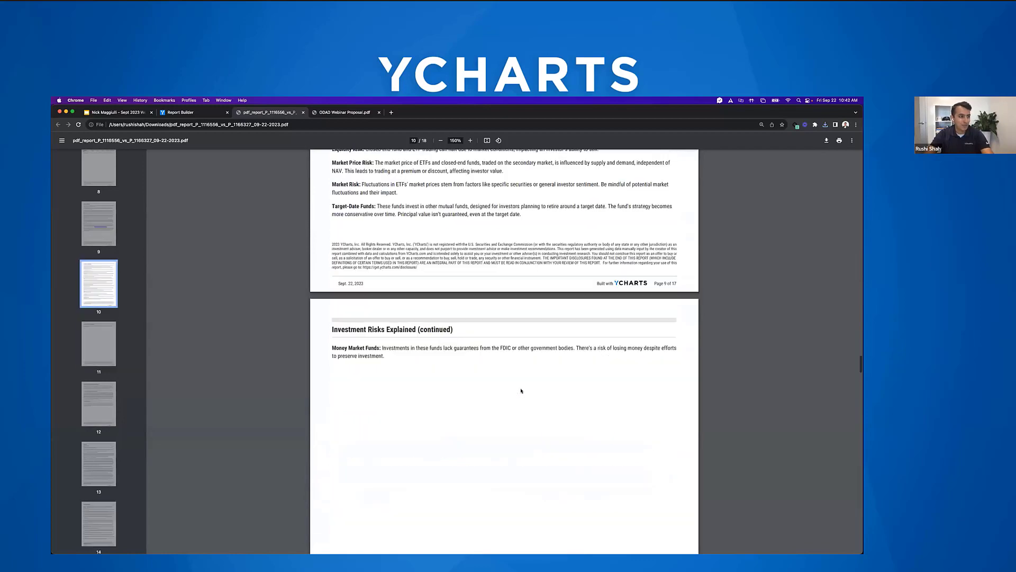
scroll(521, 391, up, 20)
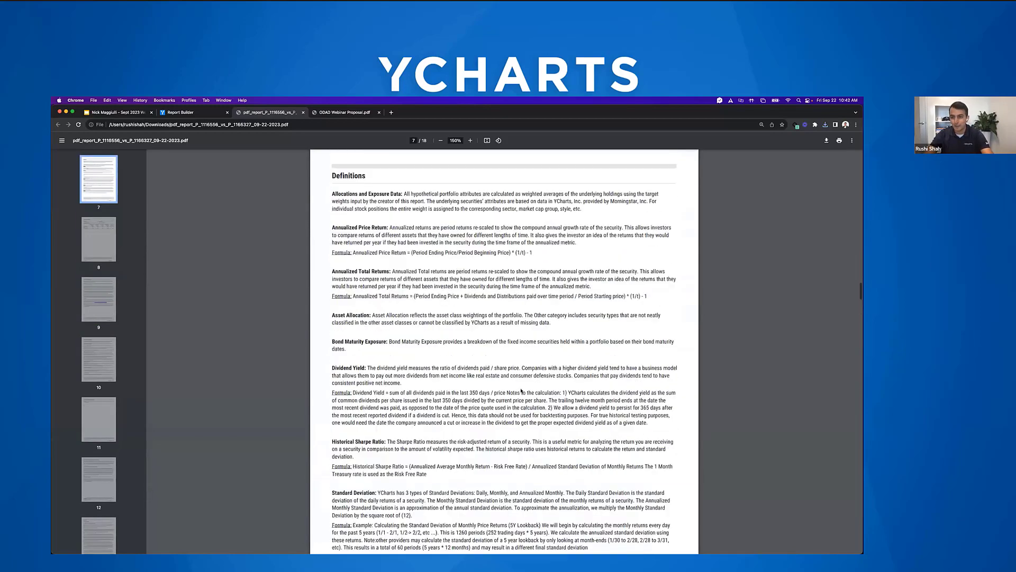
scroll(521, 390, up, 20)
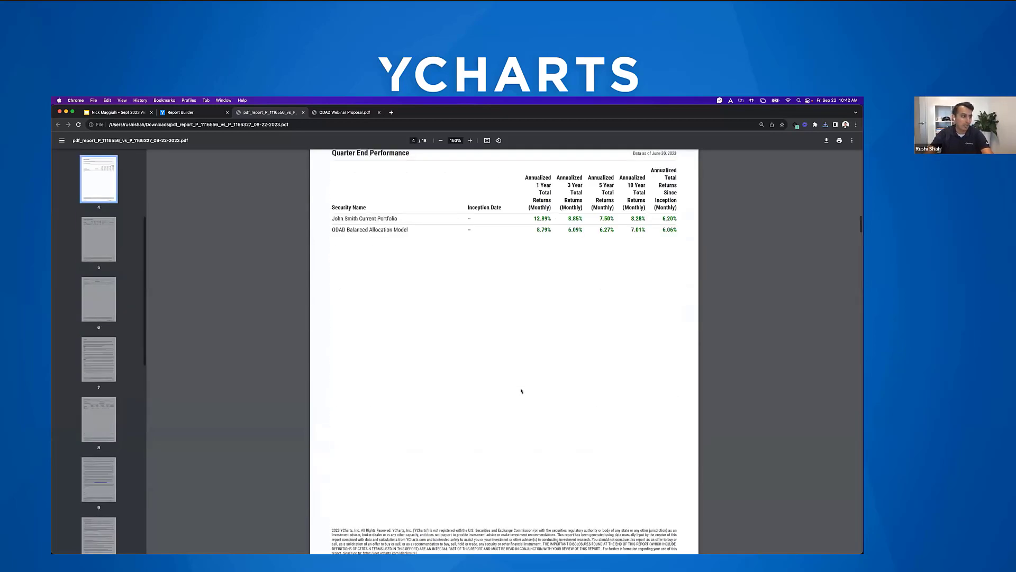
scroll(521, 391, up, 15)
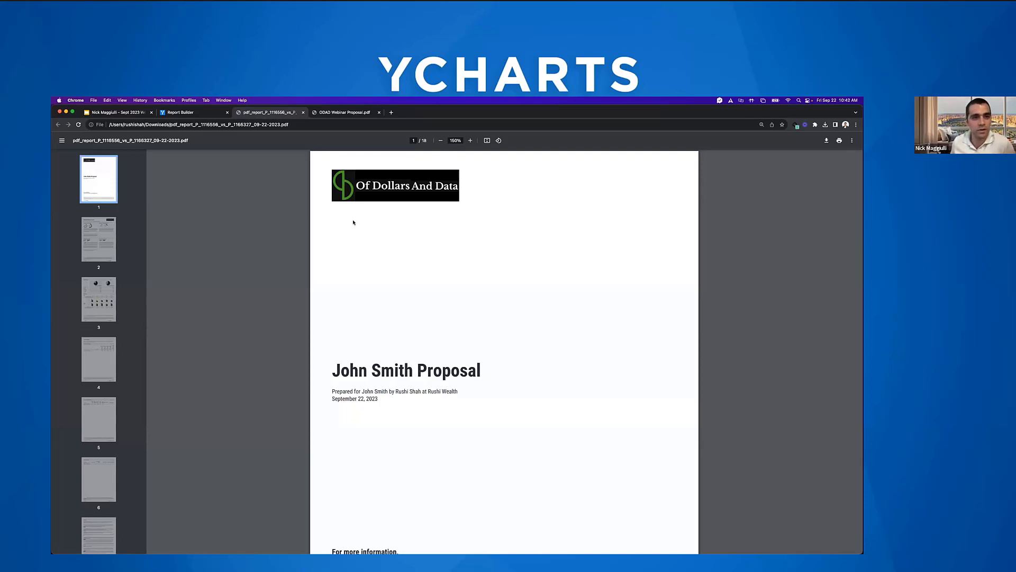
Glance at the ODAD Webinar Proposal.pdf tab, then return to the Report Builder's comparison template
click(180, 113)
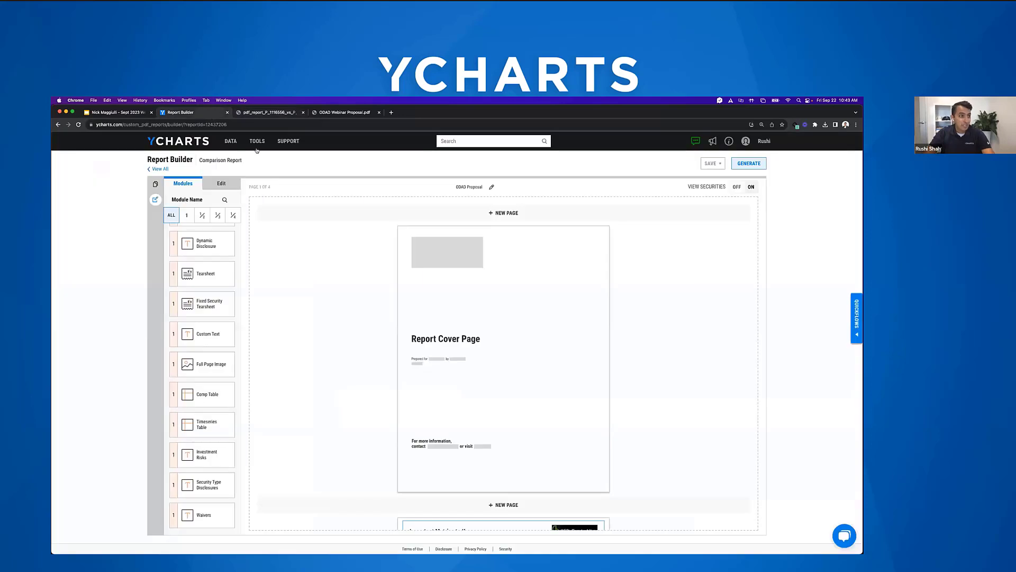
mouse_move(290, 148)
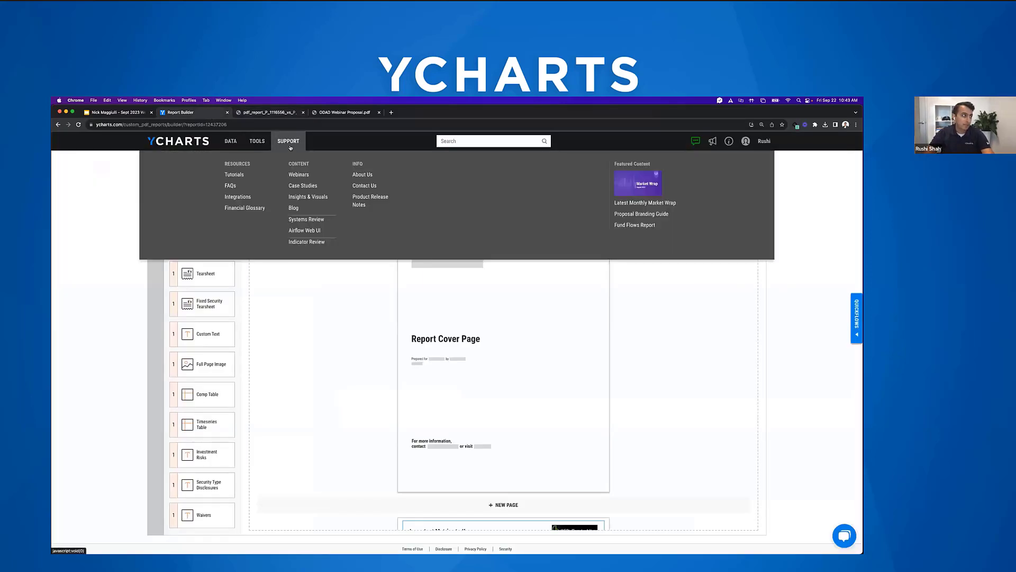
click(344, 112)
scroll(396, 285, up, 5)
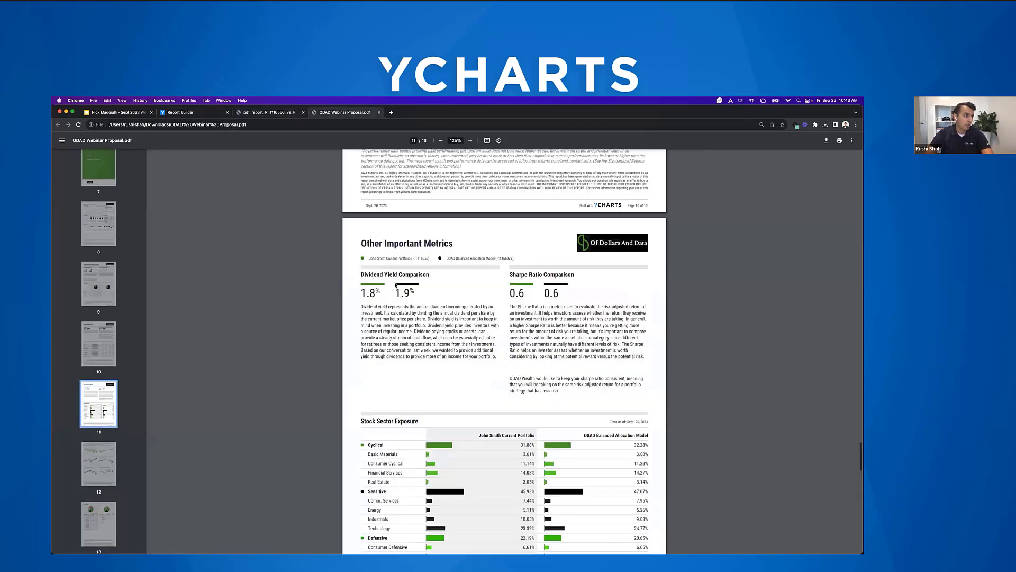
scroll(396, 285, up, 20)
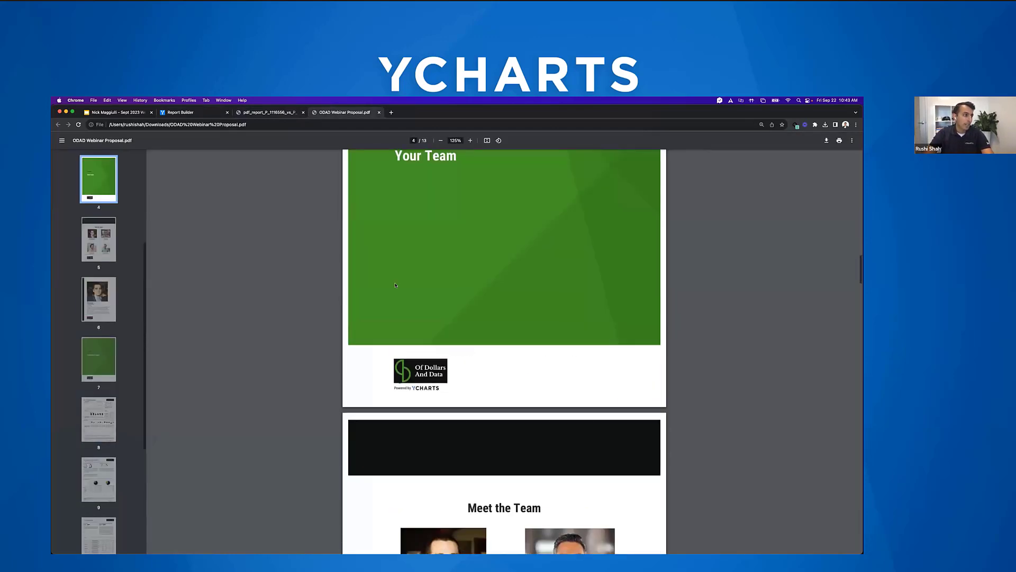
scroll(395, 285, up, 10)
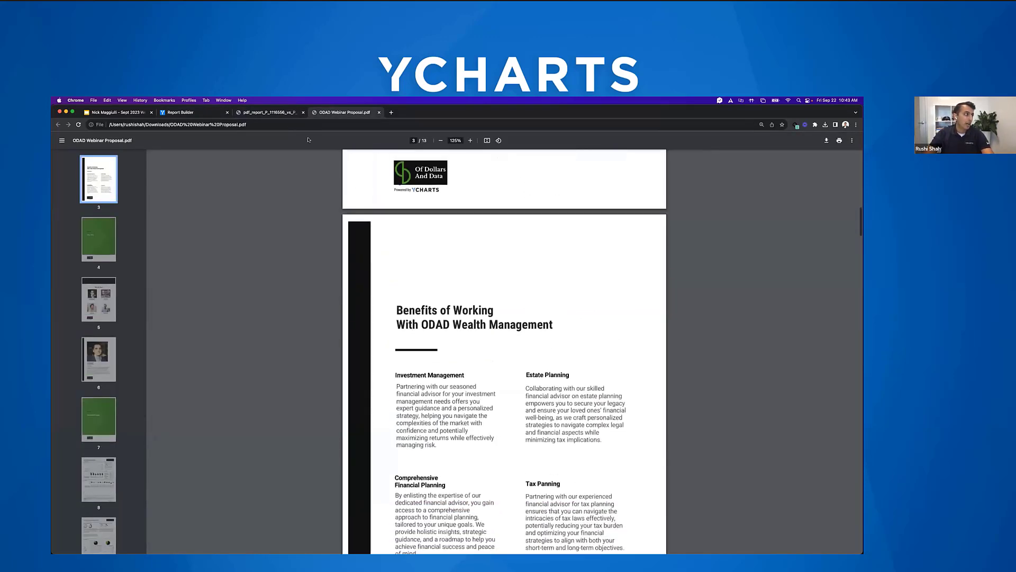
click(200, 112)
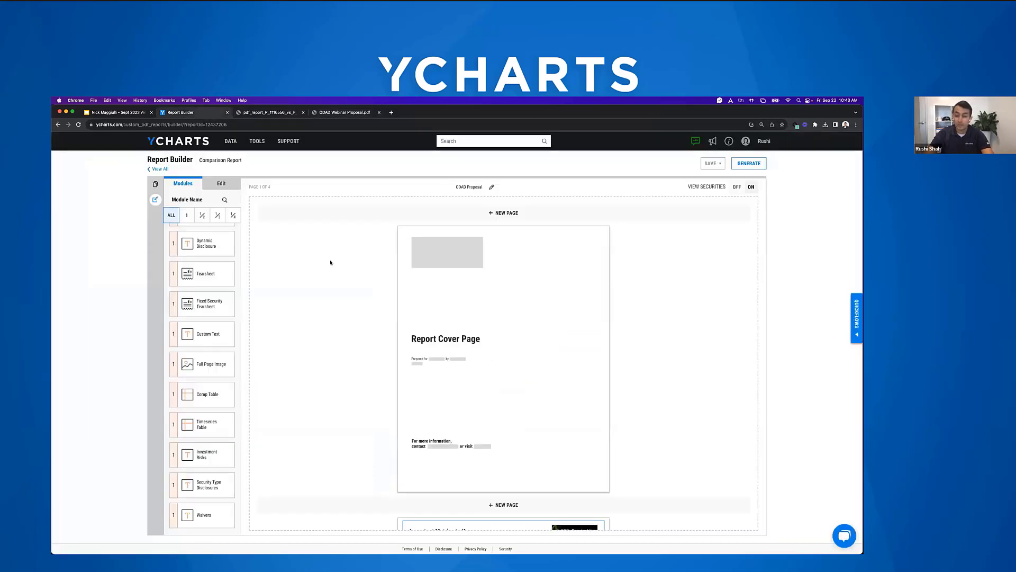